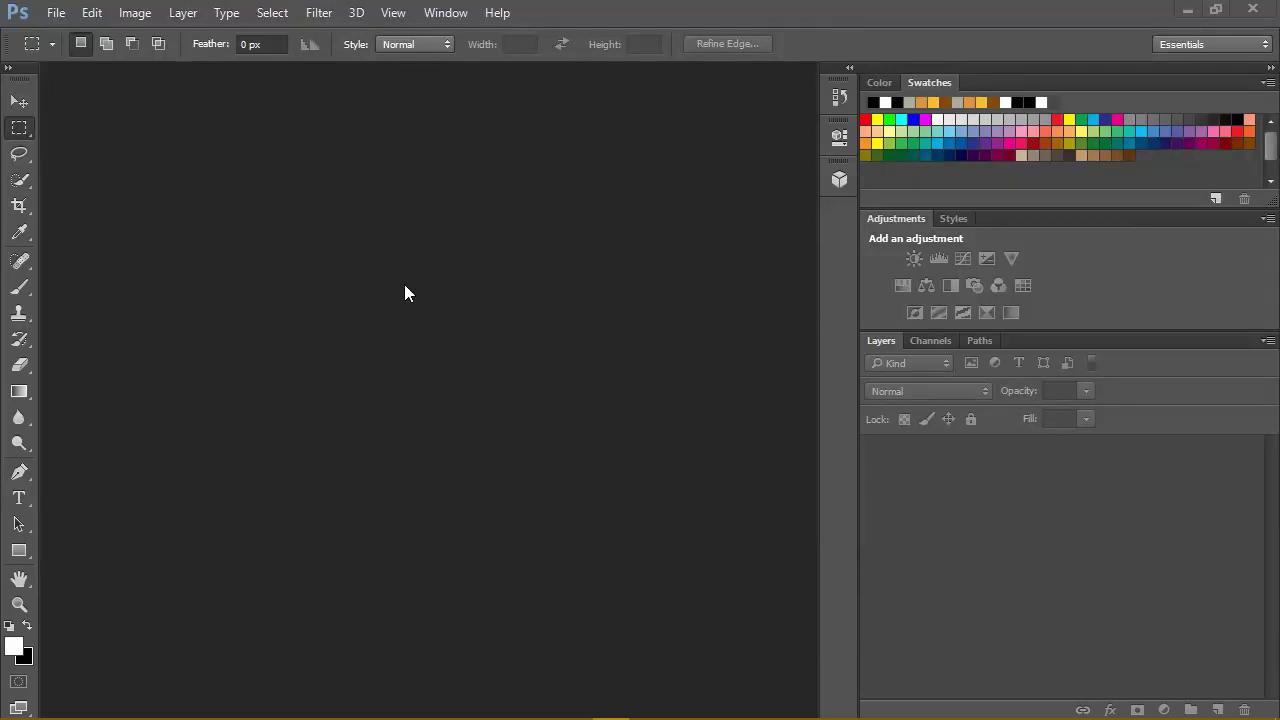
# Step: Create a new 1280×720 document from the Web preset
pyautogui.click(56, 12)
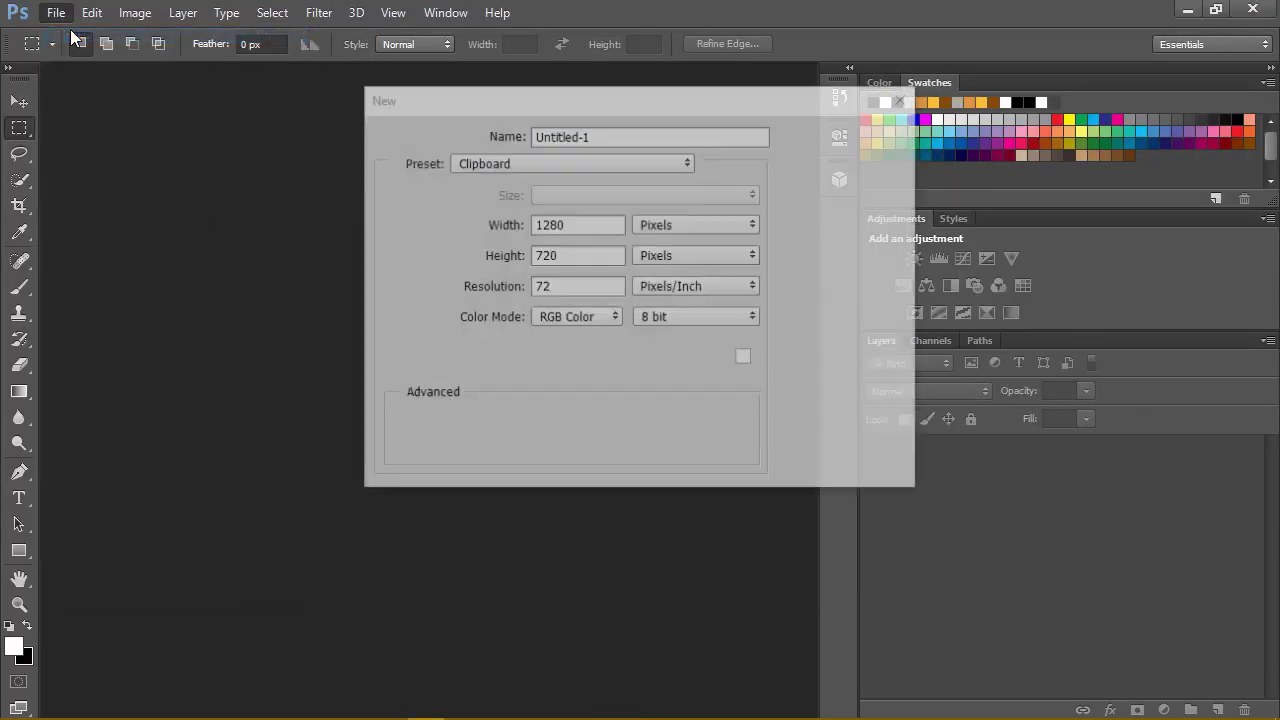
pyautogui.click(579, 162)
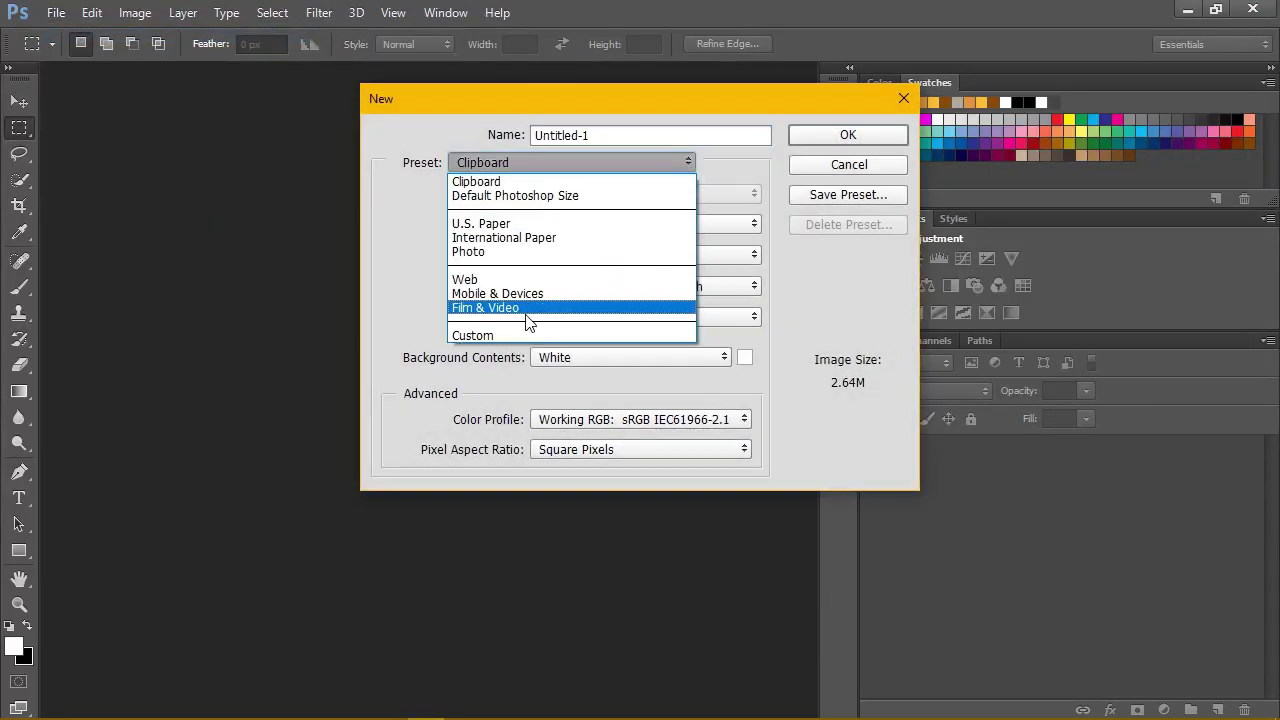
pyautogui.click(507, 280)
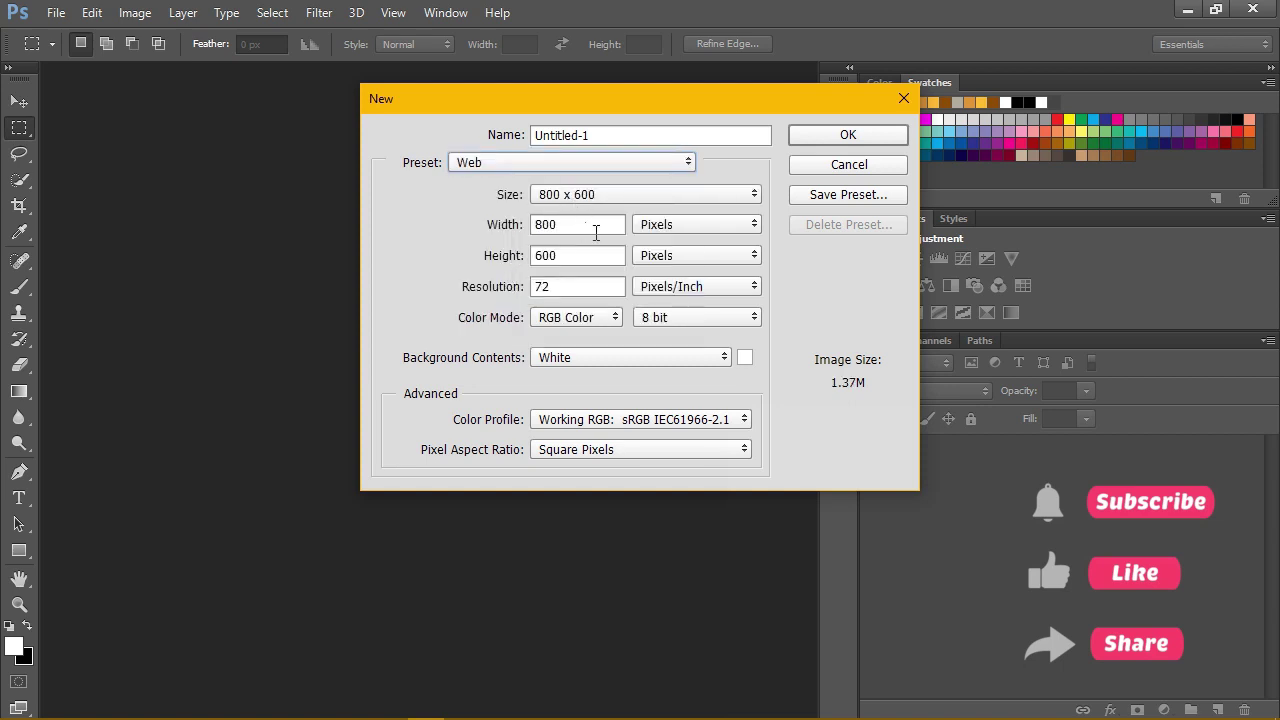
pyautogui.doubleClick(594, 226)
pyautogui.write('1280')
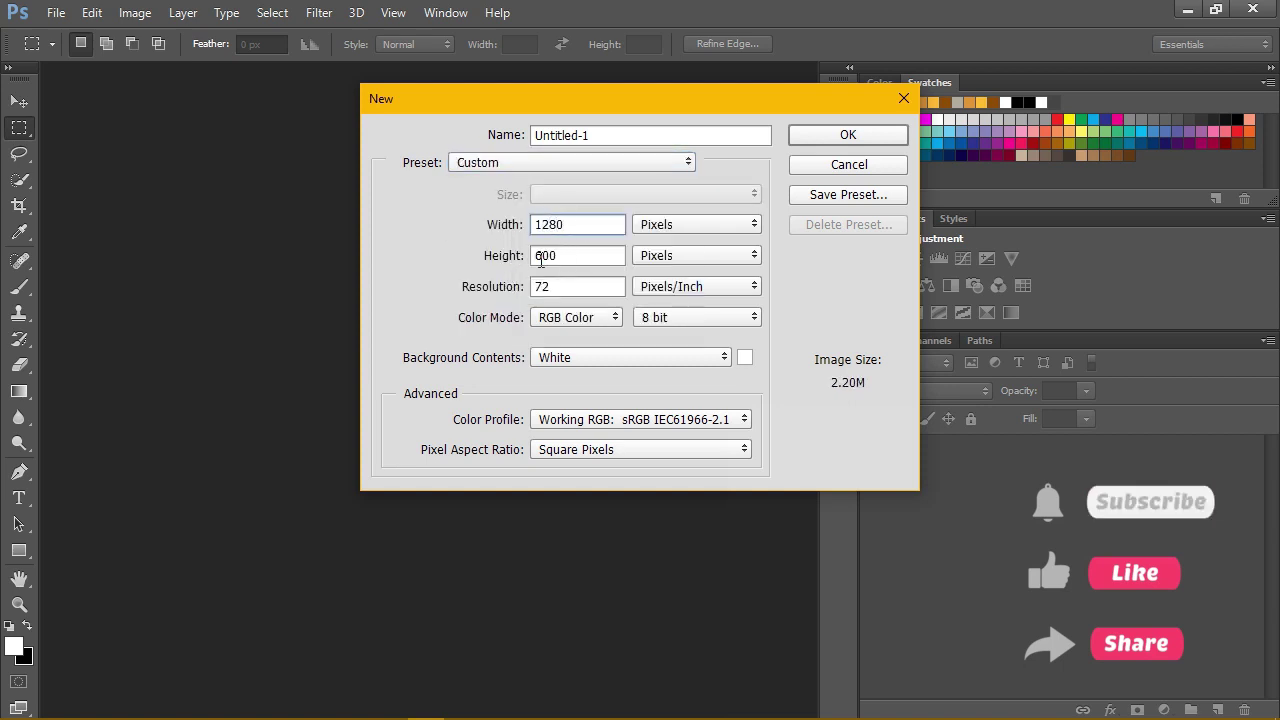
pyautogui.doubleClick(540, 257)
pyautogui.write('720')
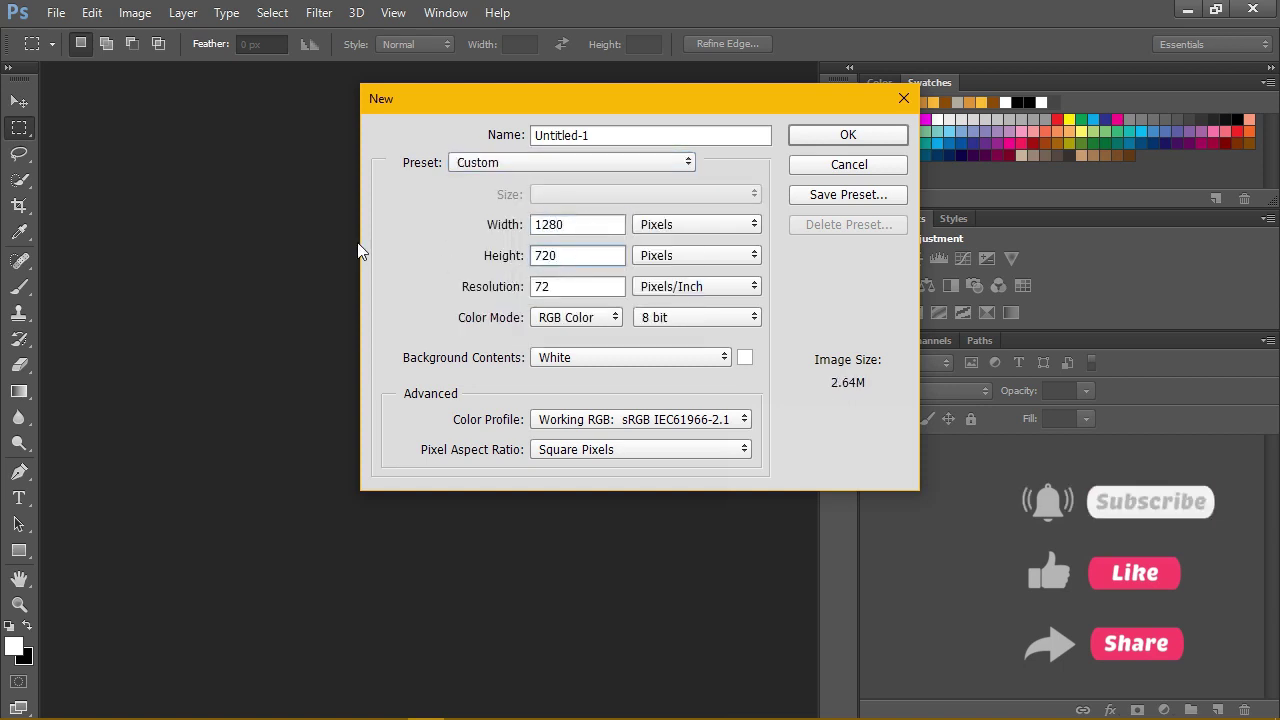
pyautogui.click(875, 140)
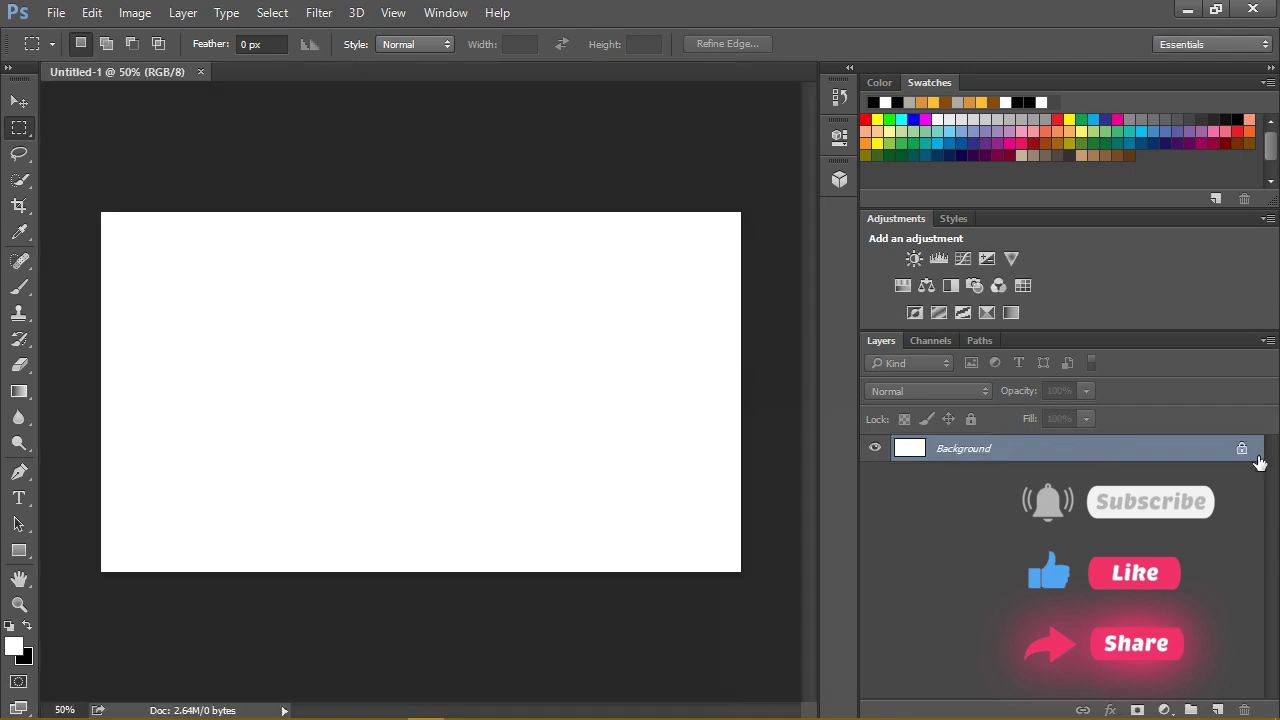
# Step: Unlock the background into Layer 0 and hide it
pyautogui.moveTo(1258, 458); pyautogui.dragTo(1244, 710)
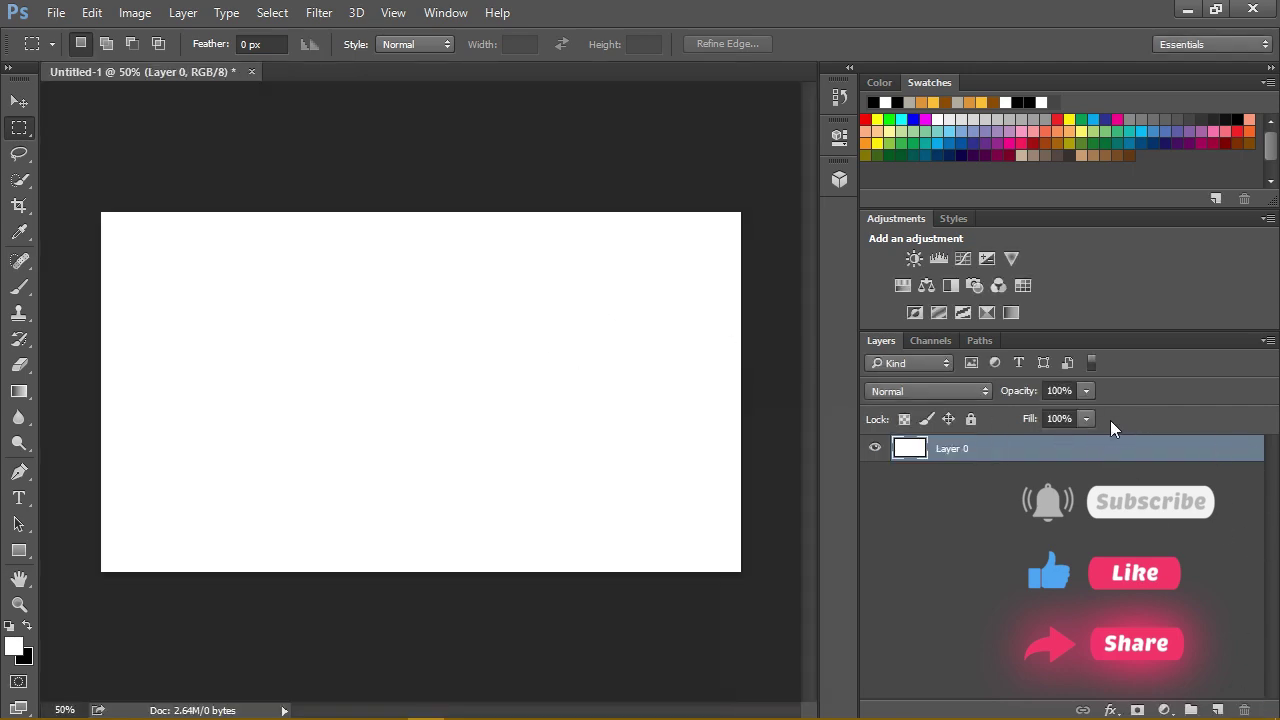
pyautogui.click(875, 448)
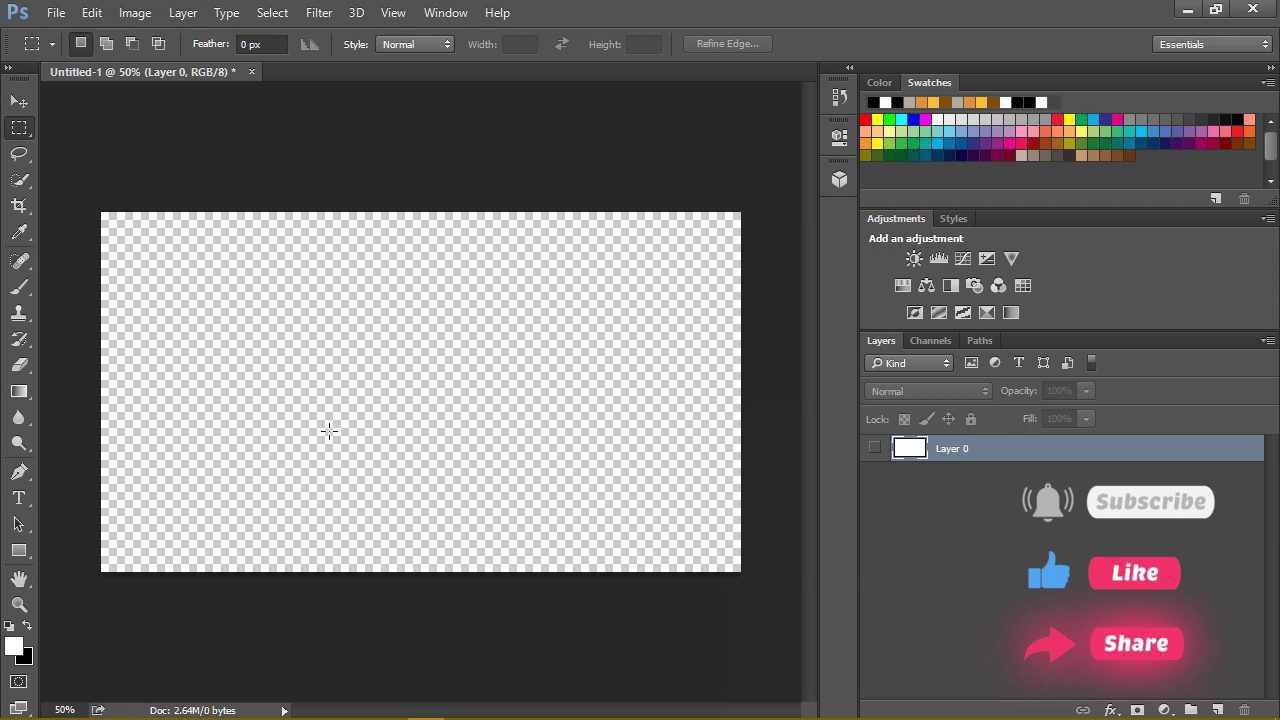
pyautogui.click(19, 498)
# Step: Type 'Bunny' on the canvas in white script text and commit it
pyautogui.click(182, 452)
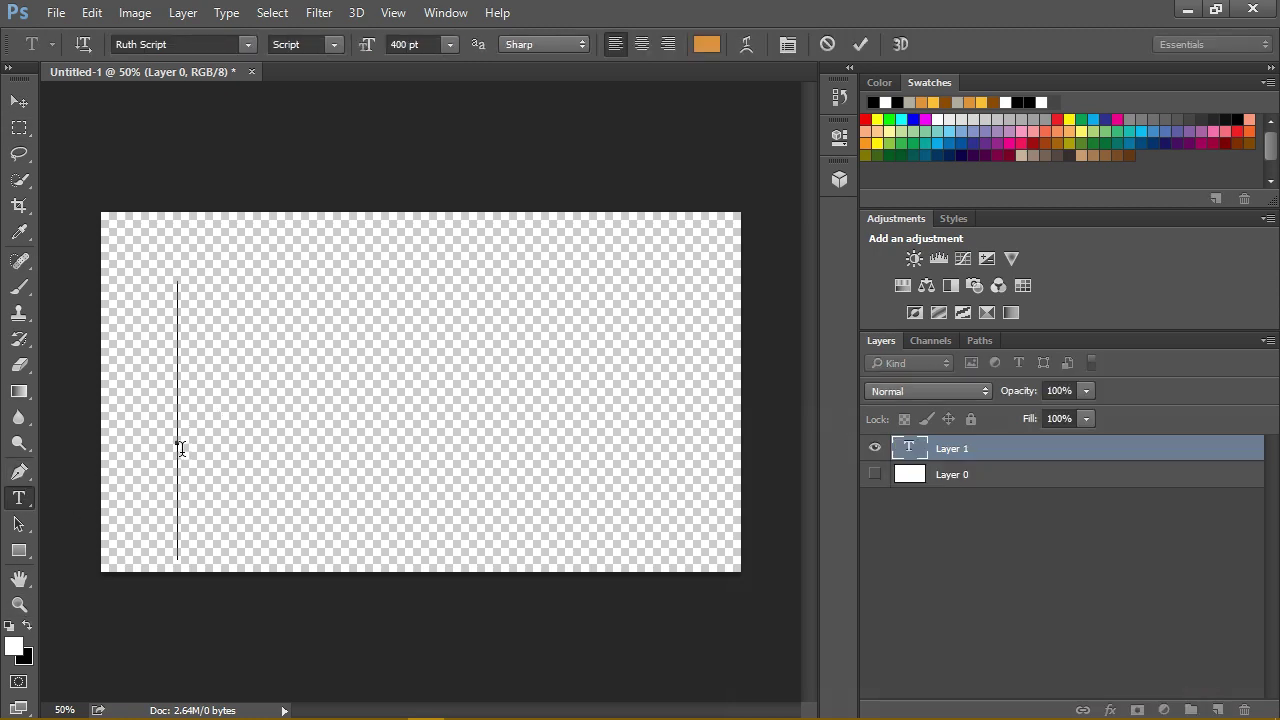
pyautogui.click(20, 650)
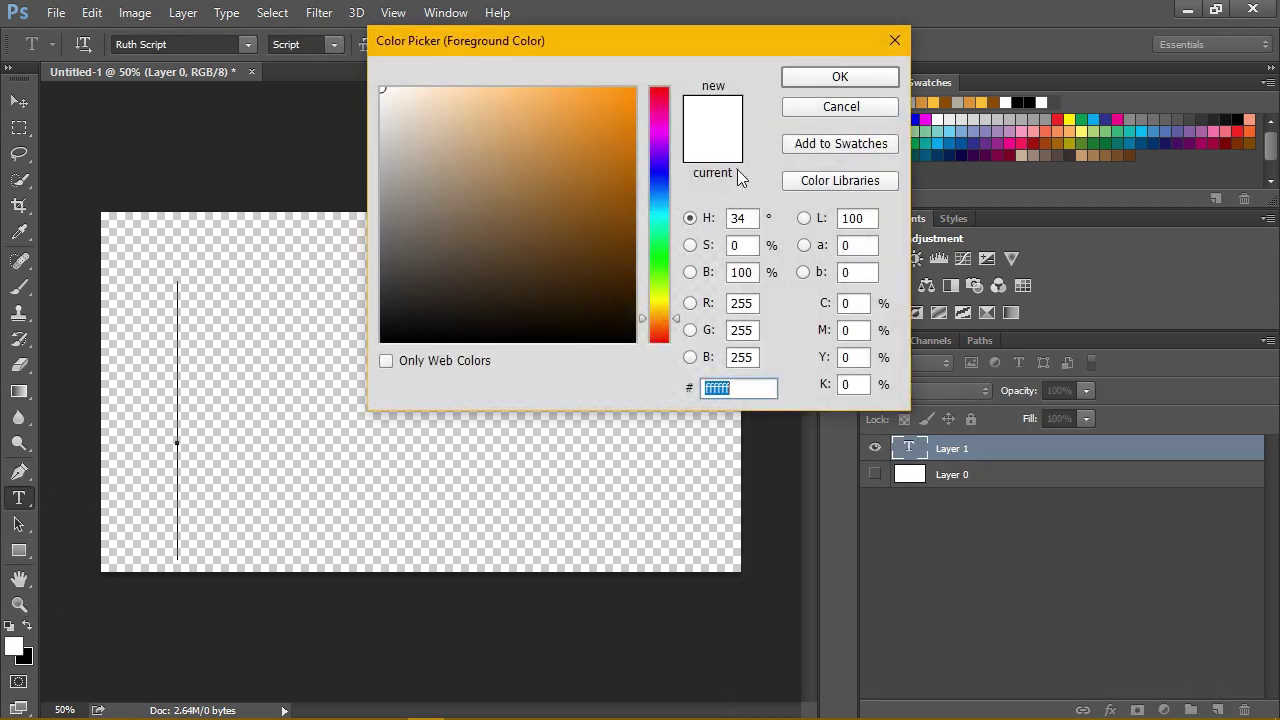
pyautogui.click(842, 77)
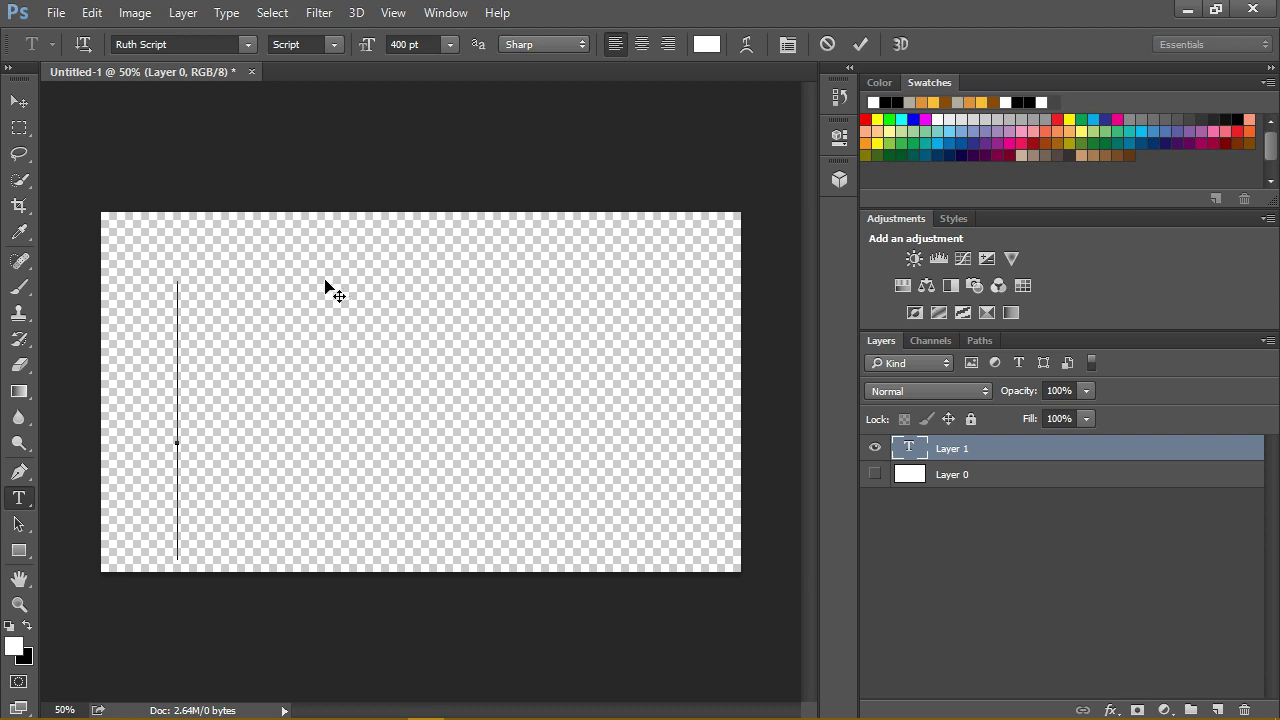
pyautogui.moveTo(329, 286); pyautogui.dragTo(335, 256)
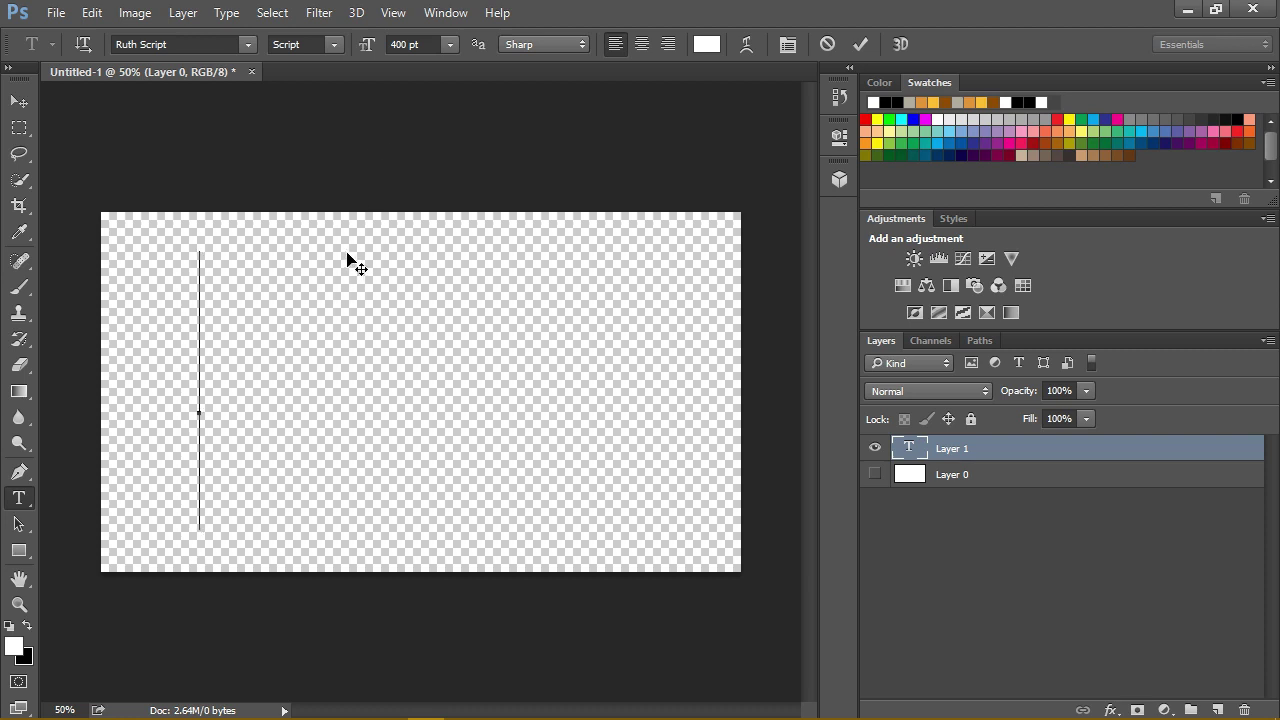
pyautogui.click(228, 12)
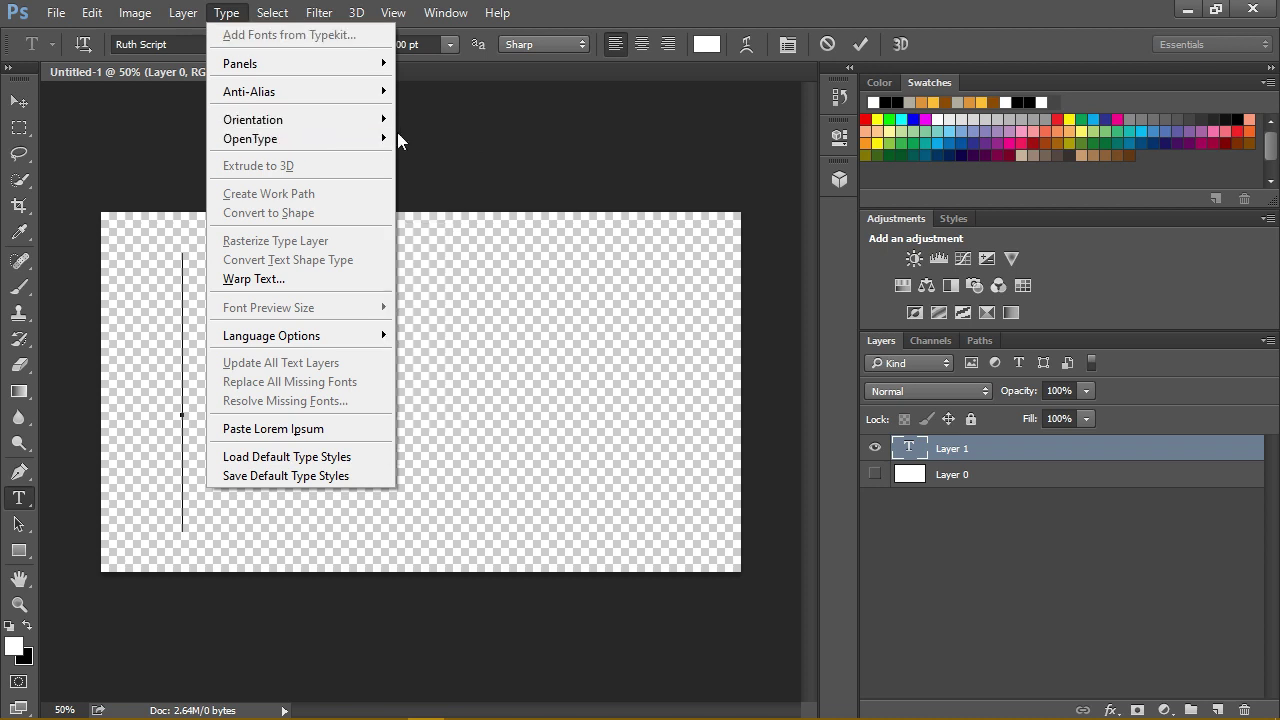
pyautogui.click(546, 8)
pyautogui.moveTo(240, 328); pyautogui.dragTo(258, 325)
pyautogui.write('Bu')
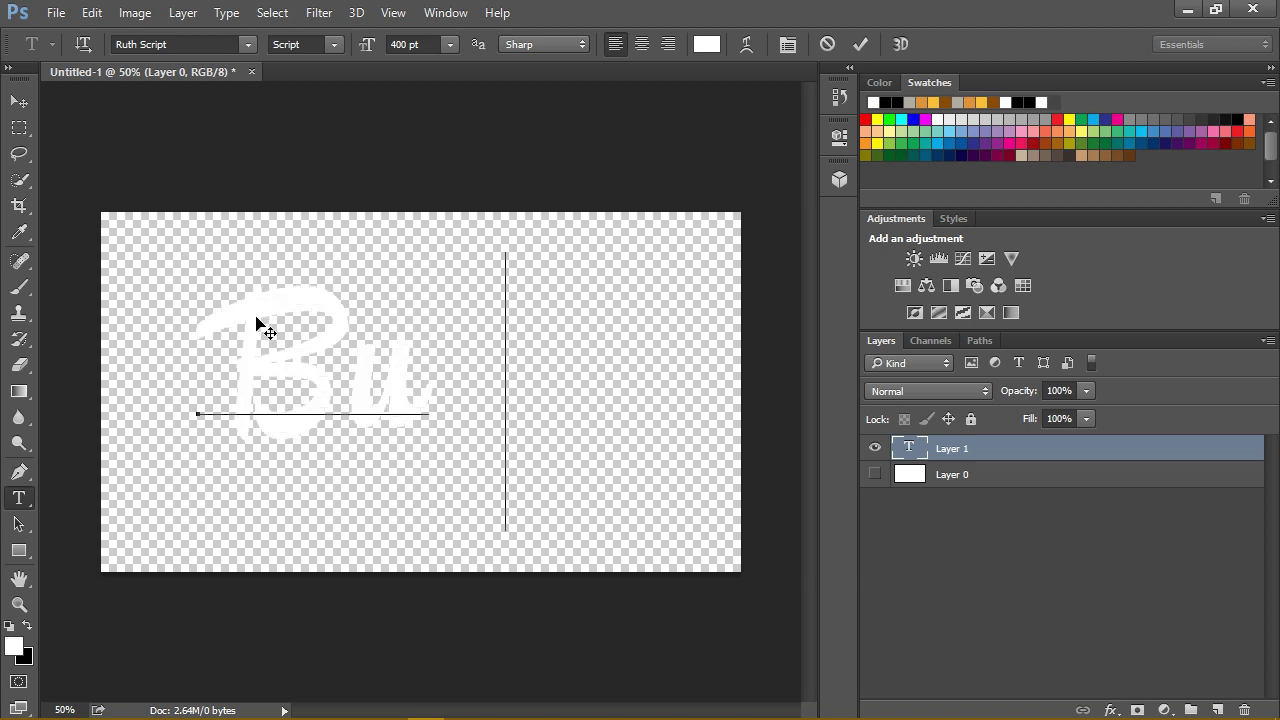
pyautogui.write('nny')
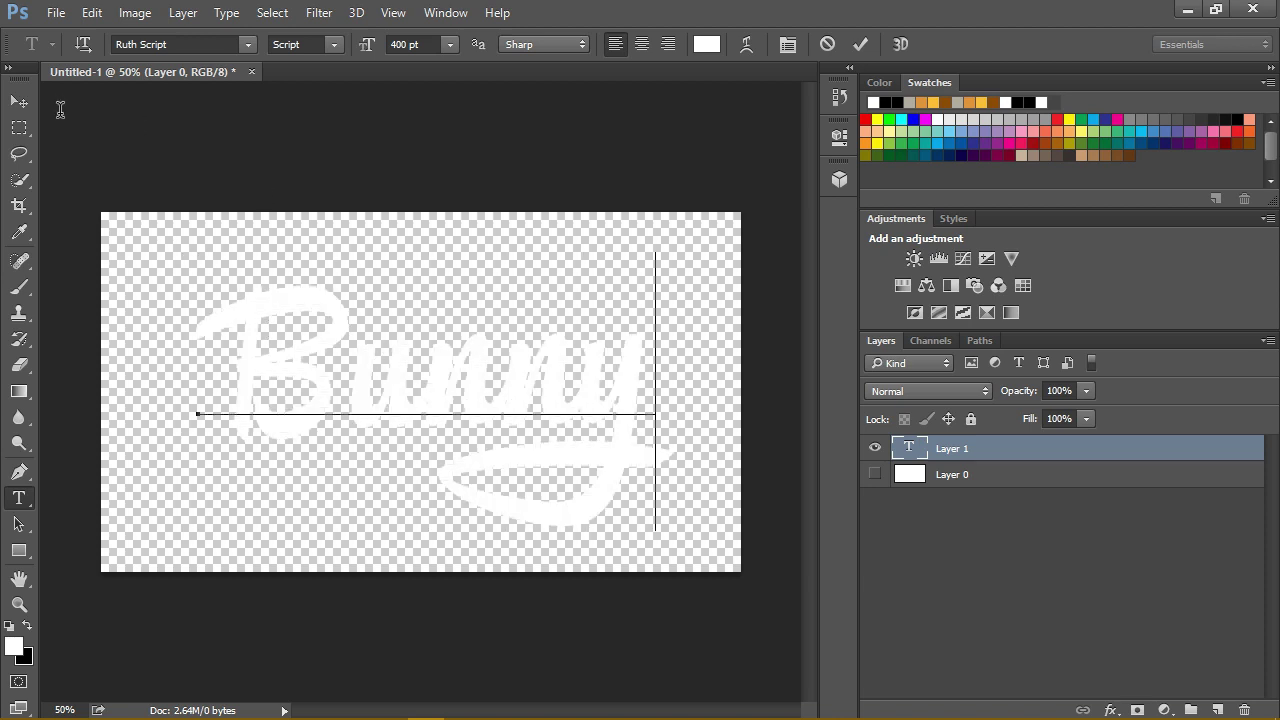
pyautogui.click(19, 101)
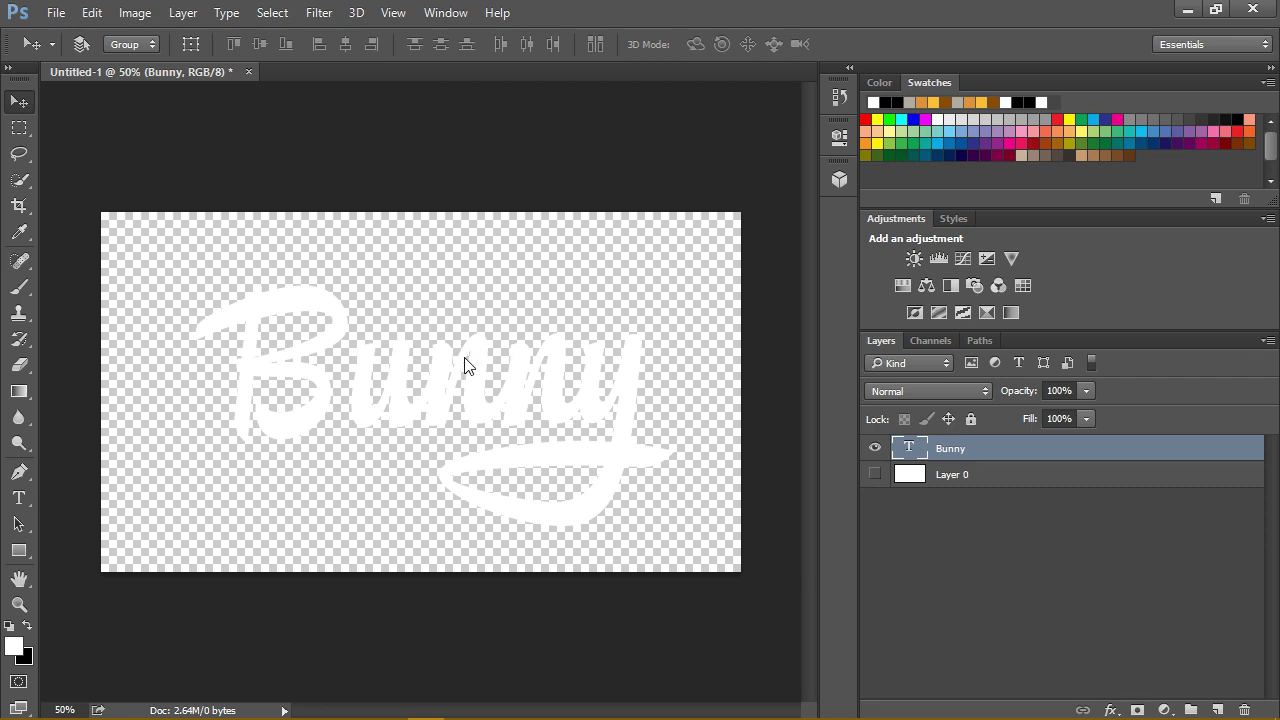
# Step: Nudge the Bunny text slightly up and left on the canvas
pyautogui.moveTo(465, 365); pyautogui.dragTo(489, 343)
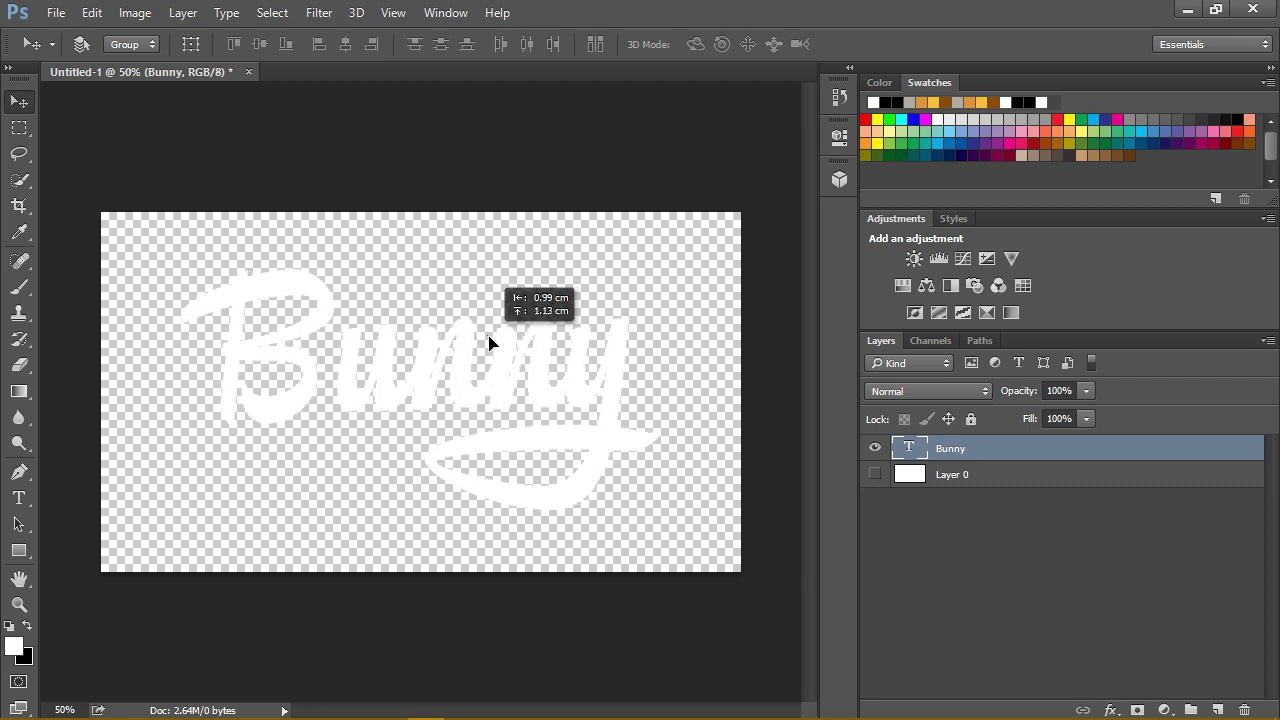
pyautogui.click(357, 13)
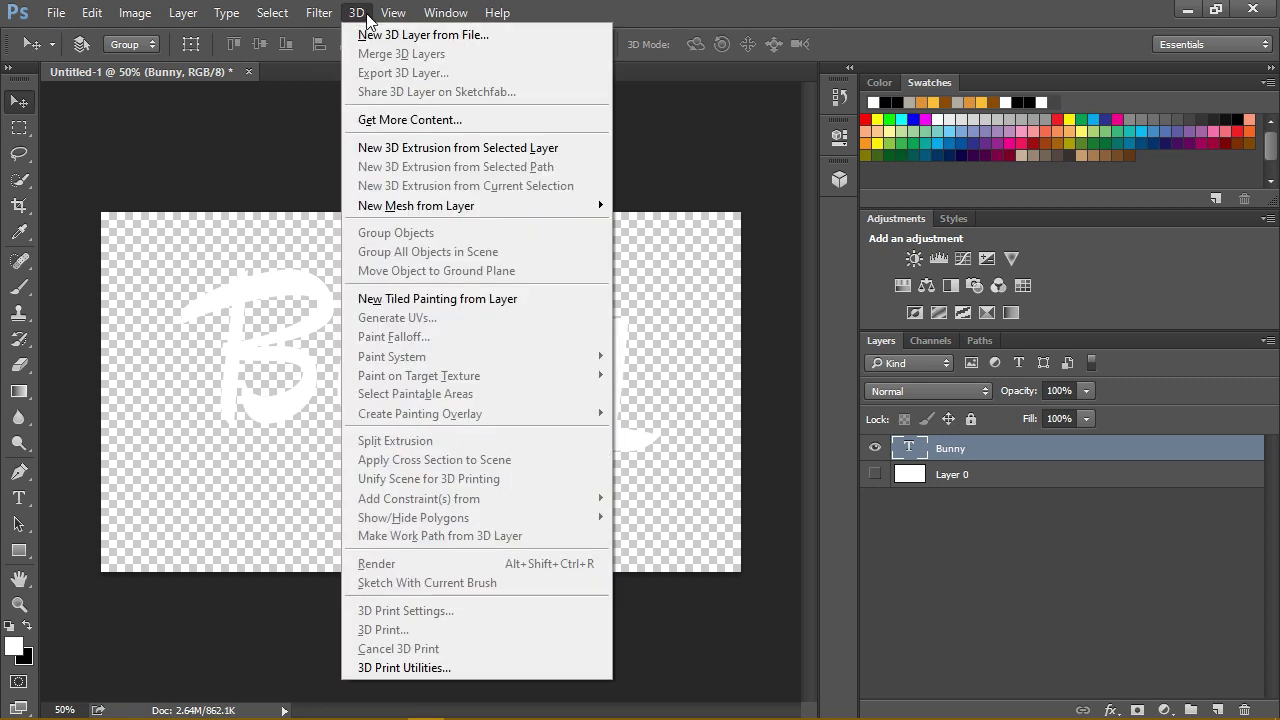
# Step: Make a New 3D Extrusion from the Bunny layer in the 3D workspace
pyautogui.click(472, 150)
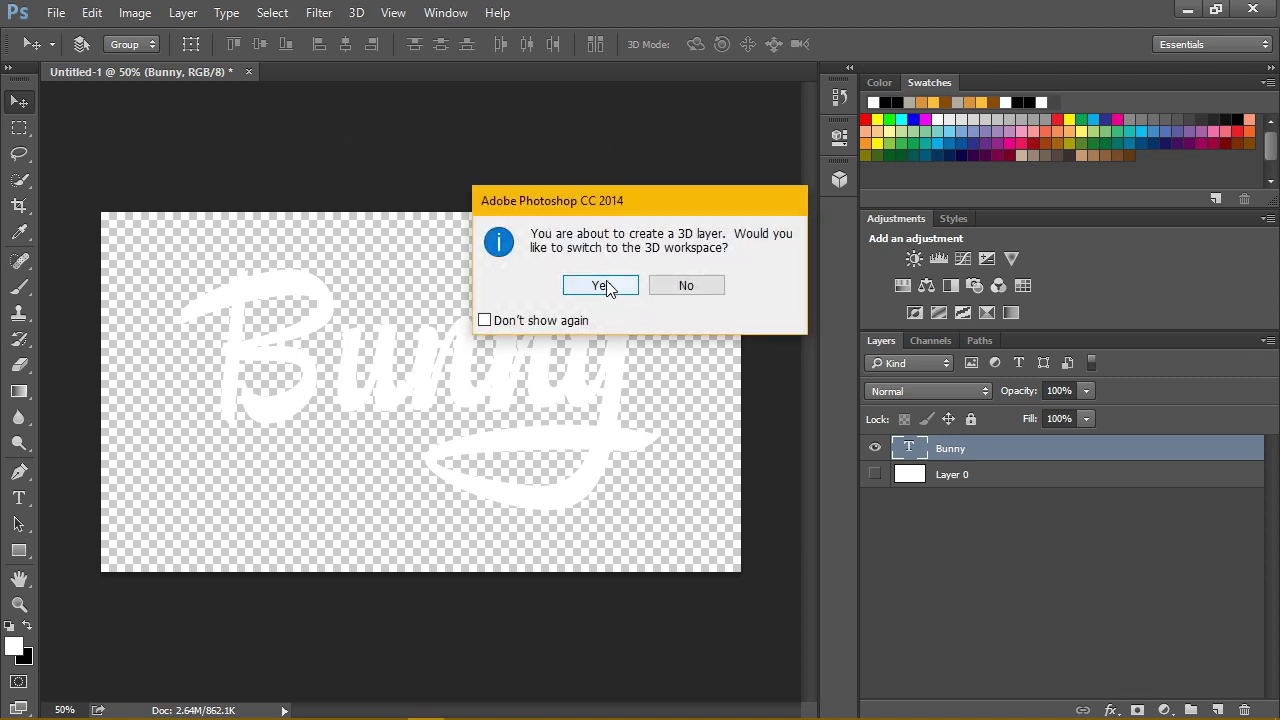
pyautogui.click(600, 285)
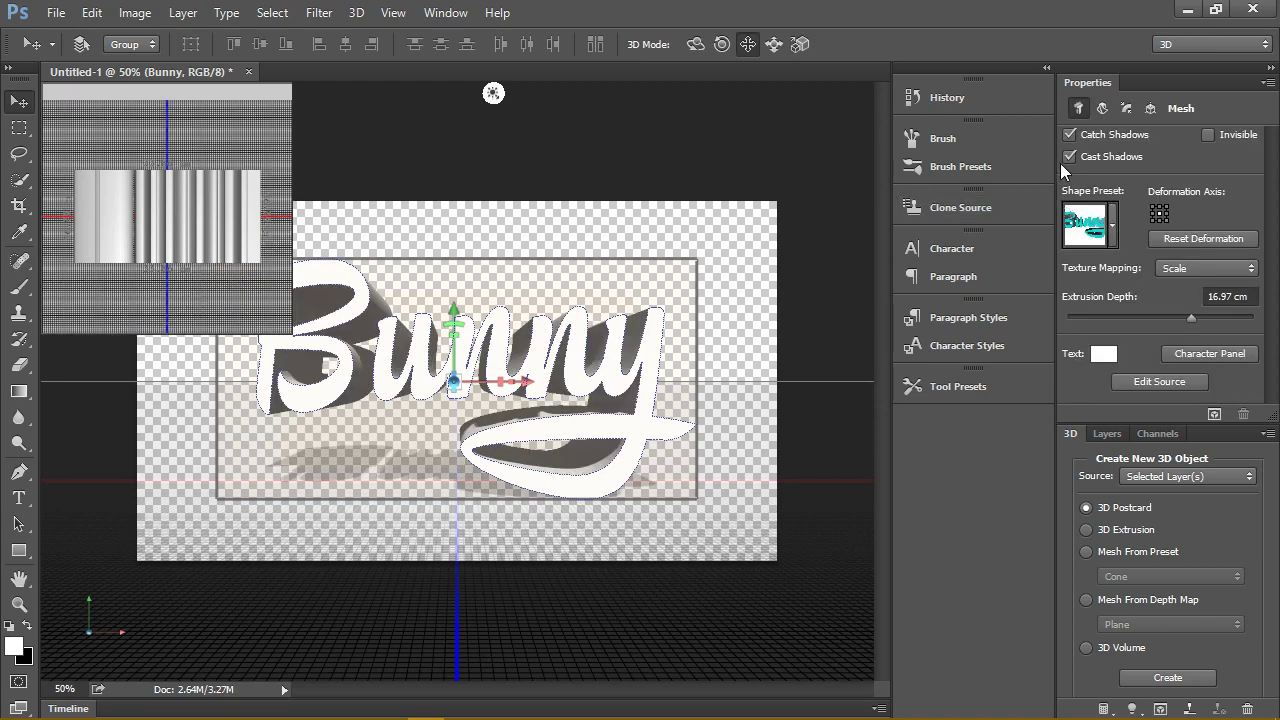
# Step: Widen the Properties panel, collapse the panel dock, and shift the 3D Bunny left
pyautogui.moveTo(1058, 163); pyautogui.dragTo(884, 130)
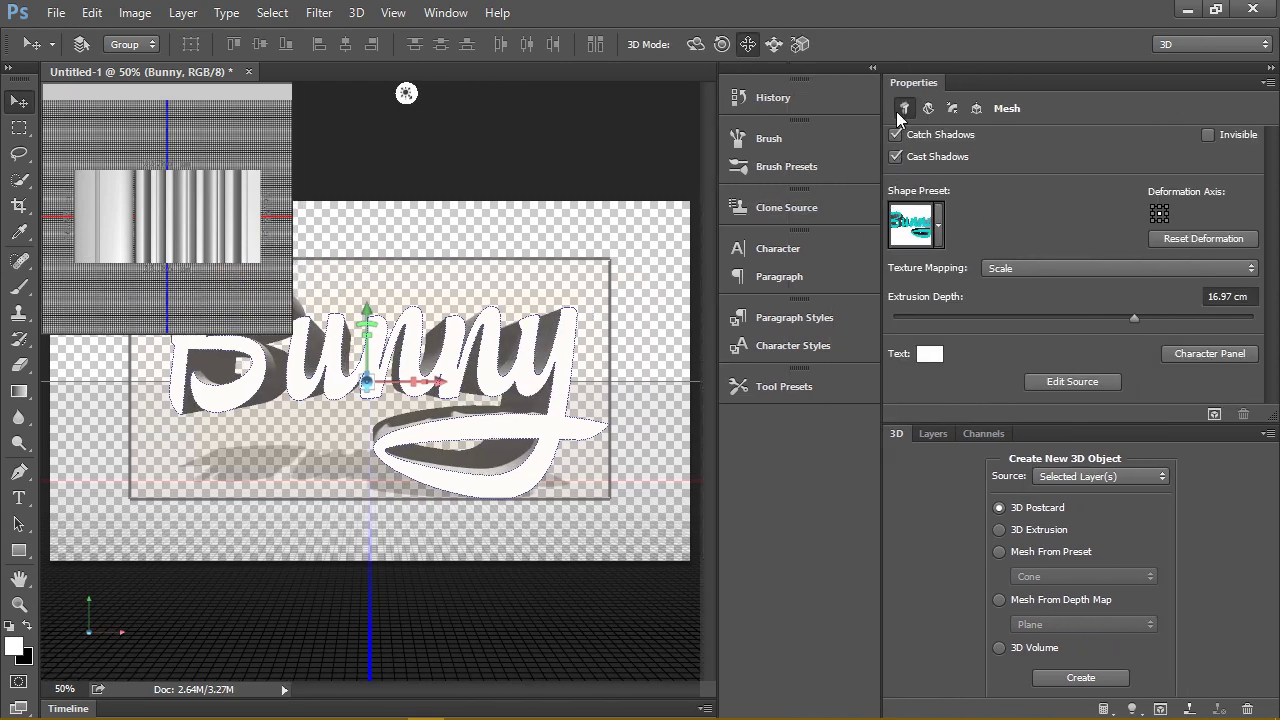
pyautogui.click(872, 67)
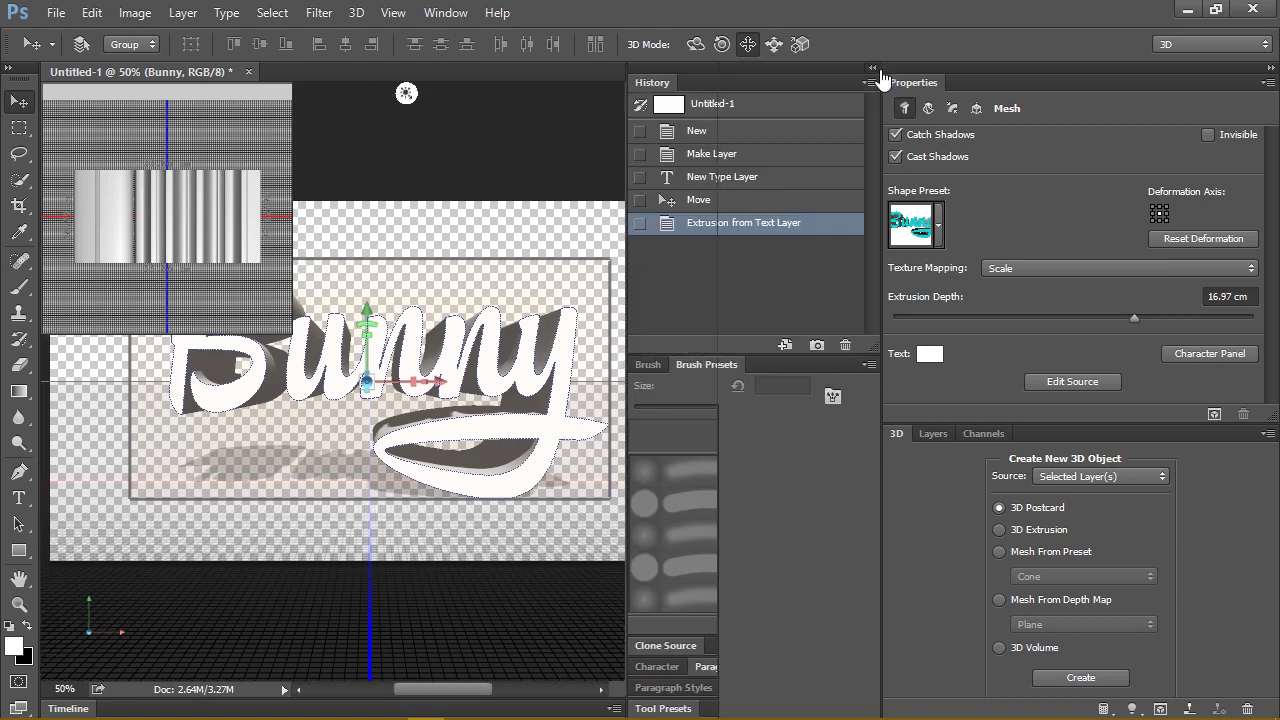
pyautogui.click(872, 67)
pyautogui.moveTo(876, 178); pyautogui.dragTo(866, 178)
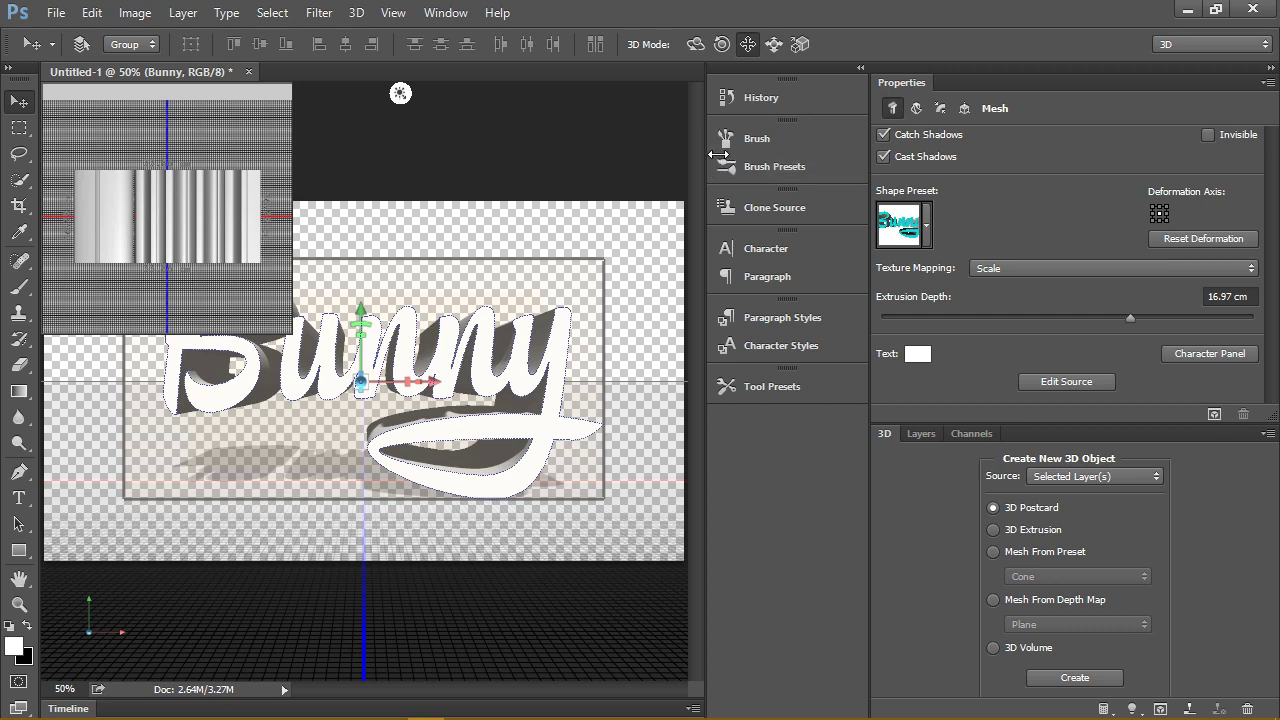
pyautogui.moveTo(705, 163); pyautogui.dragTo(862, 150)
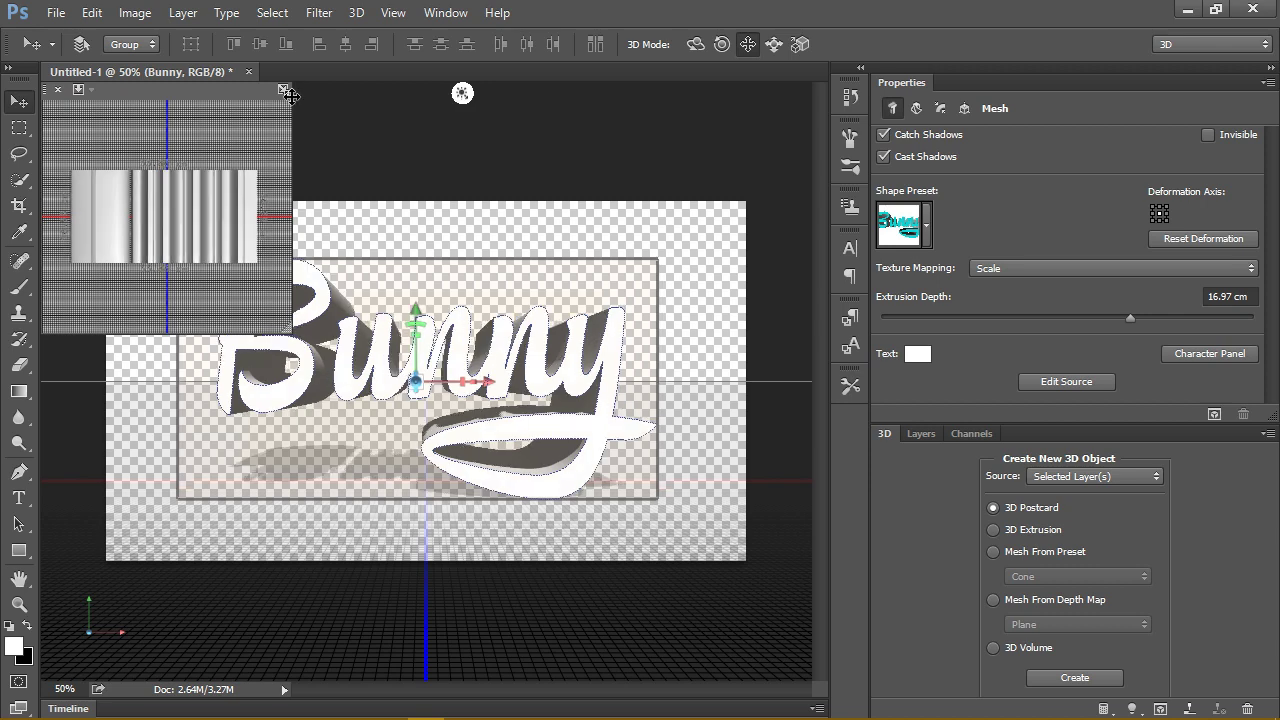
pyautogui.moveTo(300, 100)
pyautogui.mouseDown()
pyautogui.moveTo(280, 99)
pyautogui.moveTo(316, 106)
pyautogui.mouseUp()
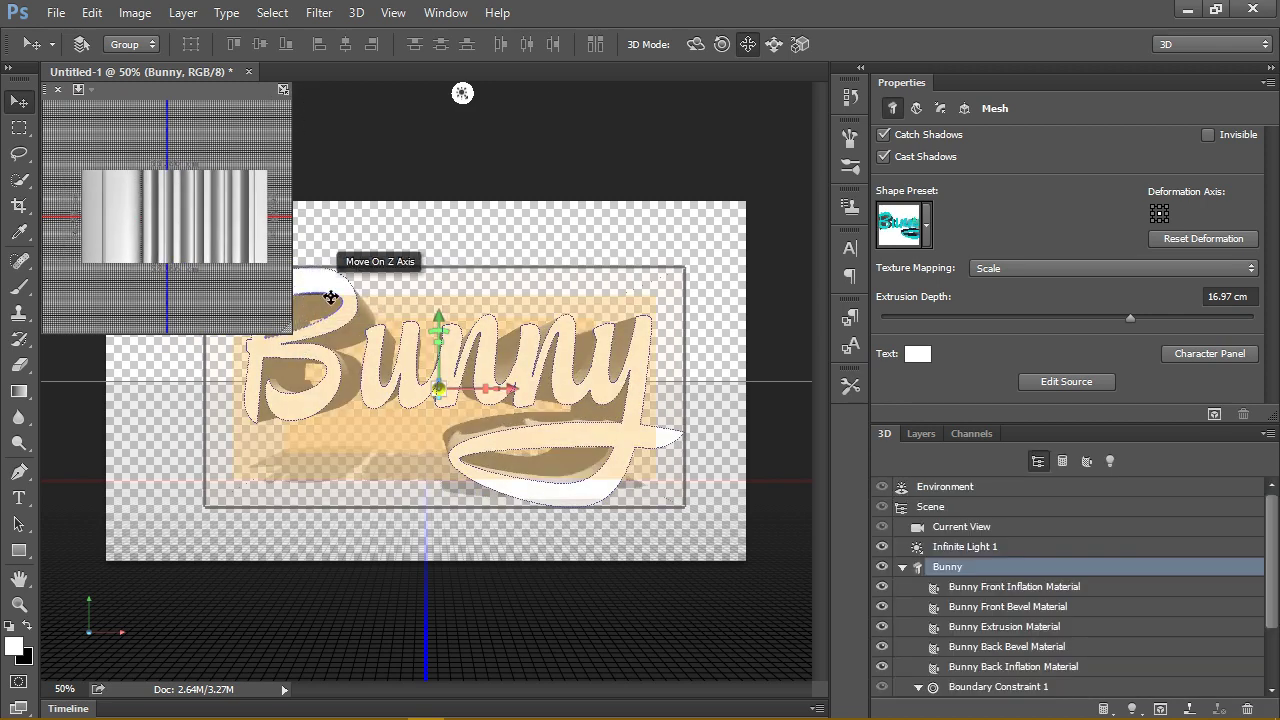
# Step: Reposition the 3D Bunny and apply the inflated shape preset
pyautogui.moveTo(300, 296); pyautogui.dragTo(333, 302)
pyautogui.moveTo(443, 257); pyautogui.dragTo(620, 378)
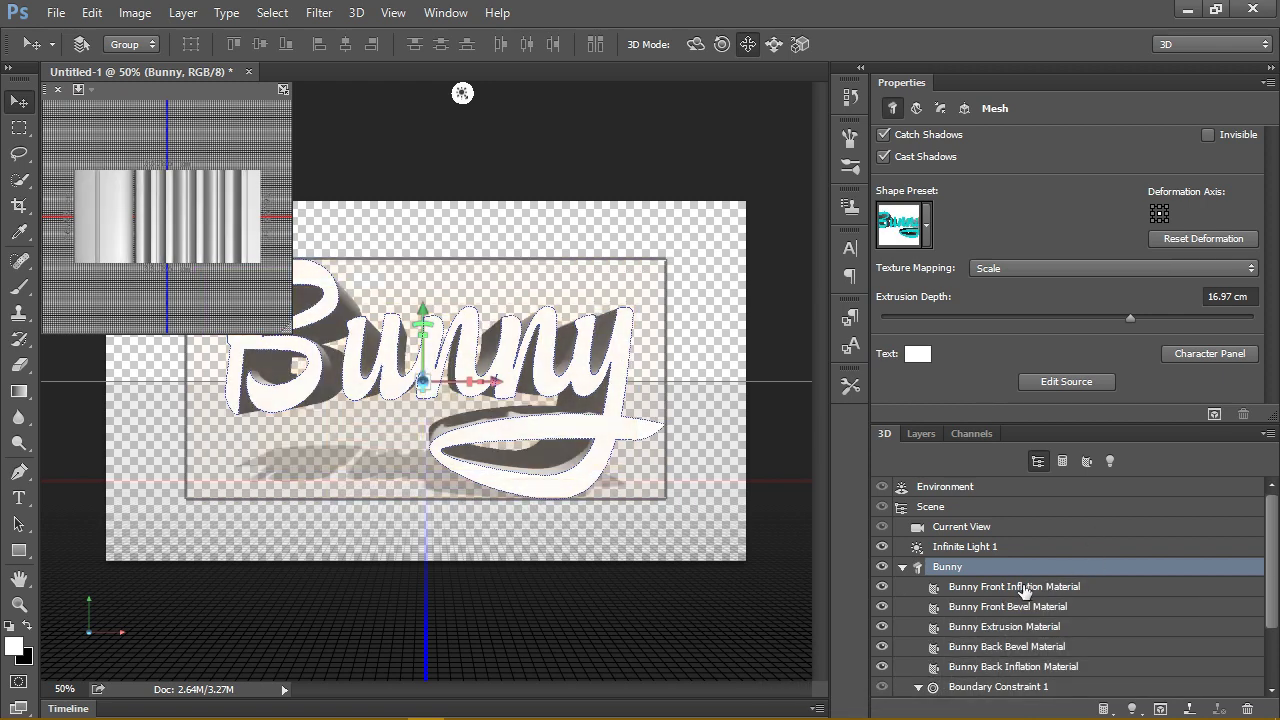
pyautogui.click(926, 226)
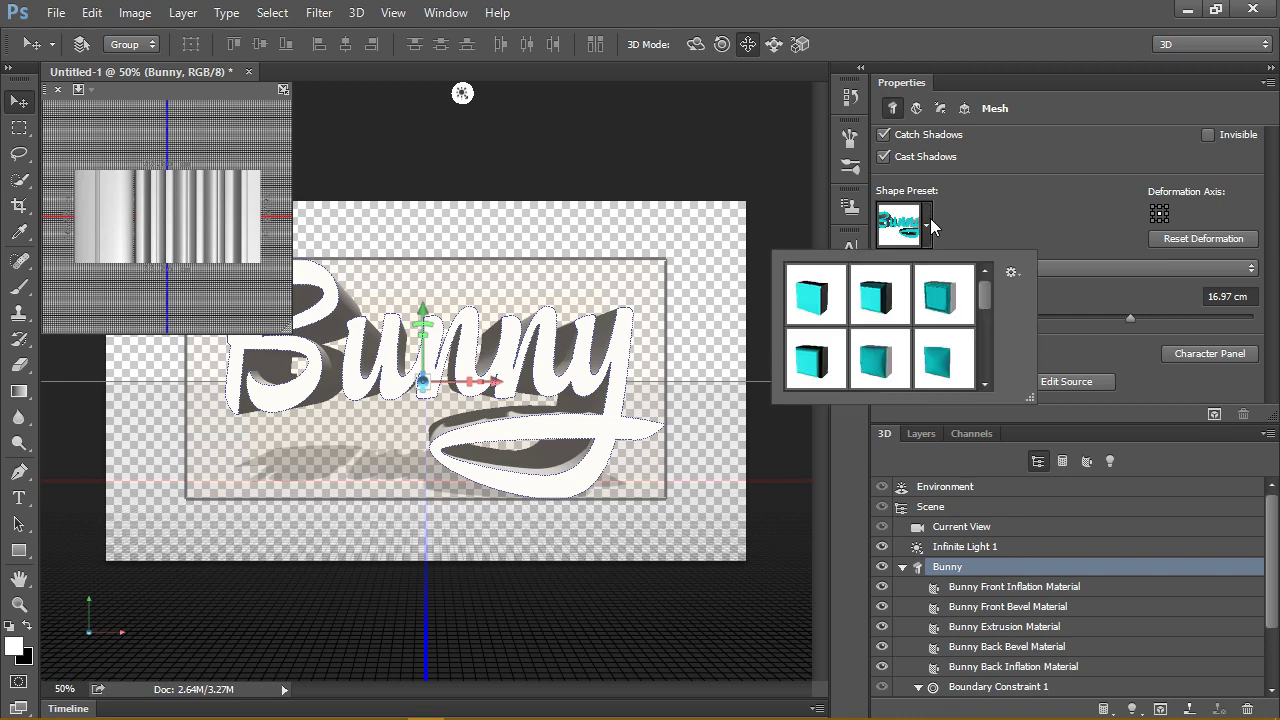
pyautogui.click(963, 368)
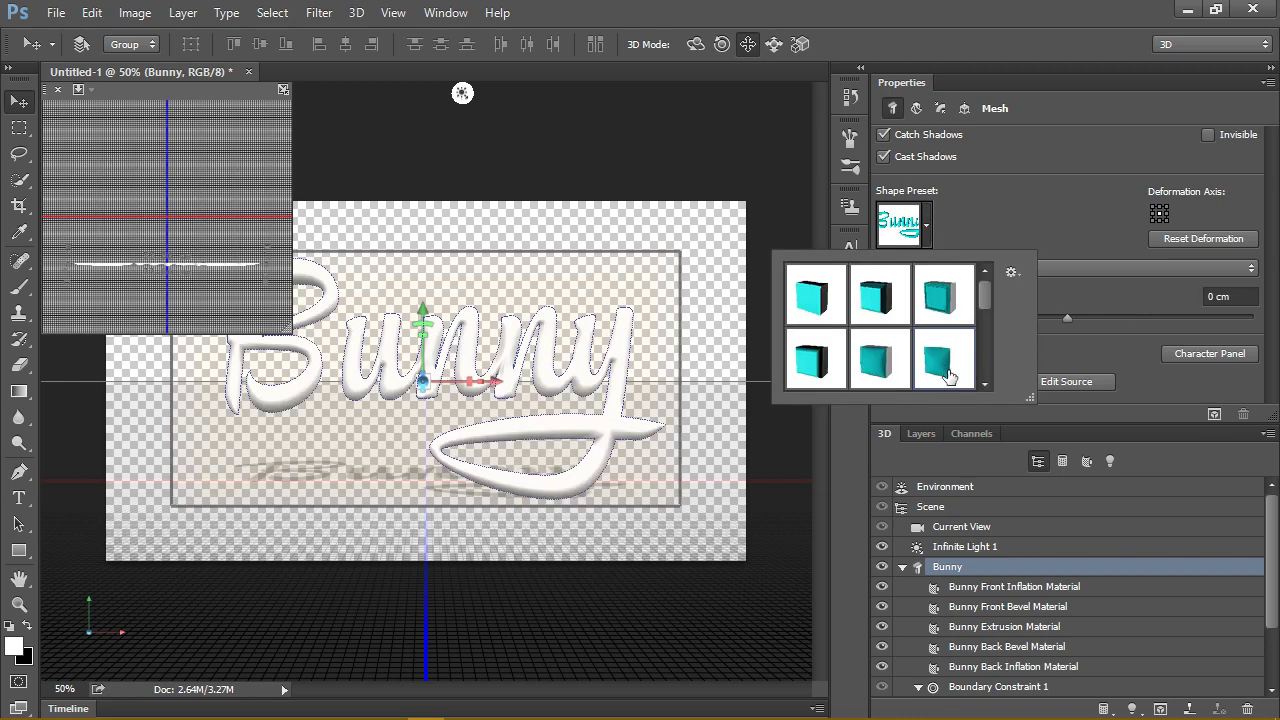
# Step: Set the Bunny's extrusion depth to 5.5 cm
pyautogui.click(1229, 297)
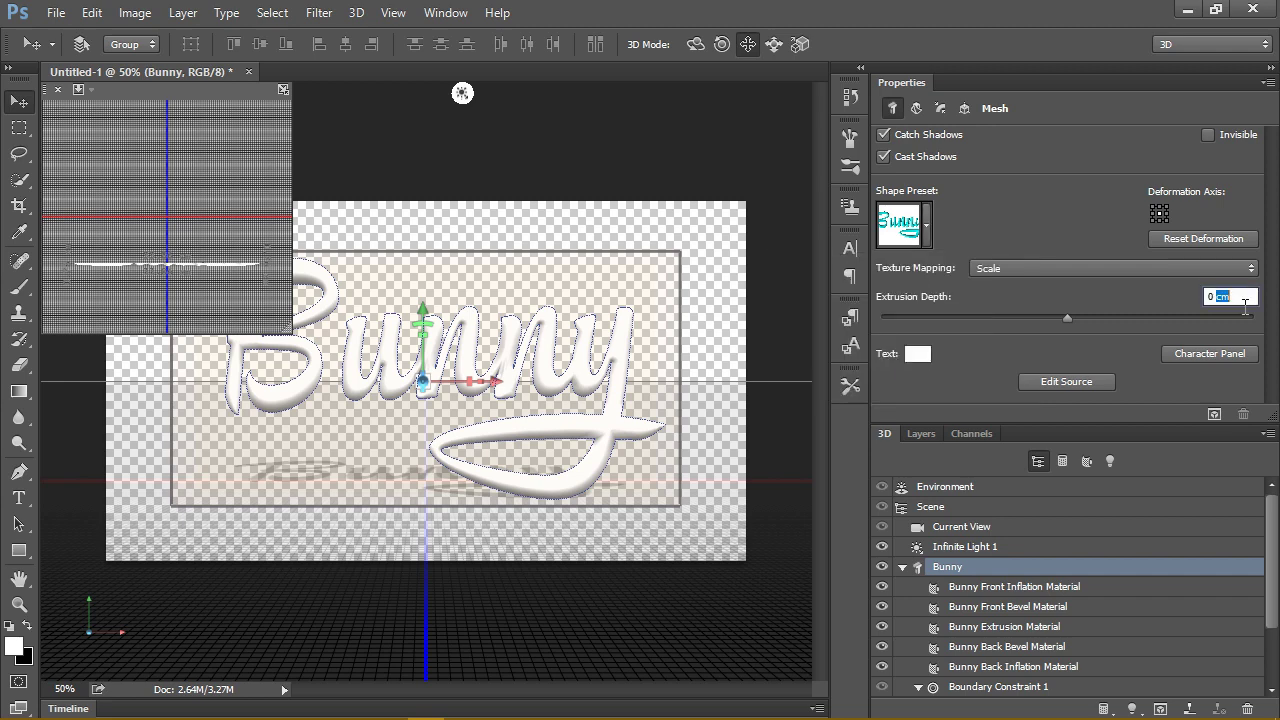
pyautogui.moveTo(1246, 306); pyautogui.dragTo(1153, 306)
pyautogui.write('5.5')
pyautogui.press('Return')
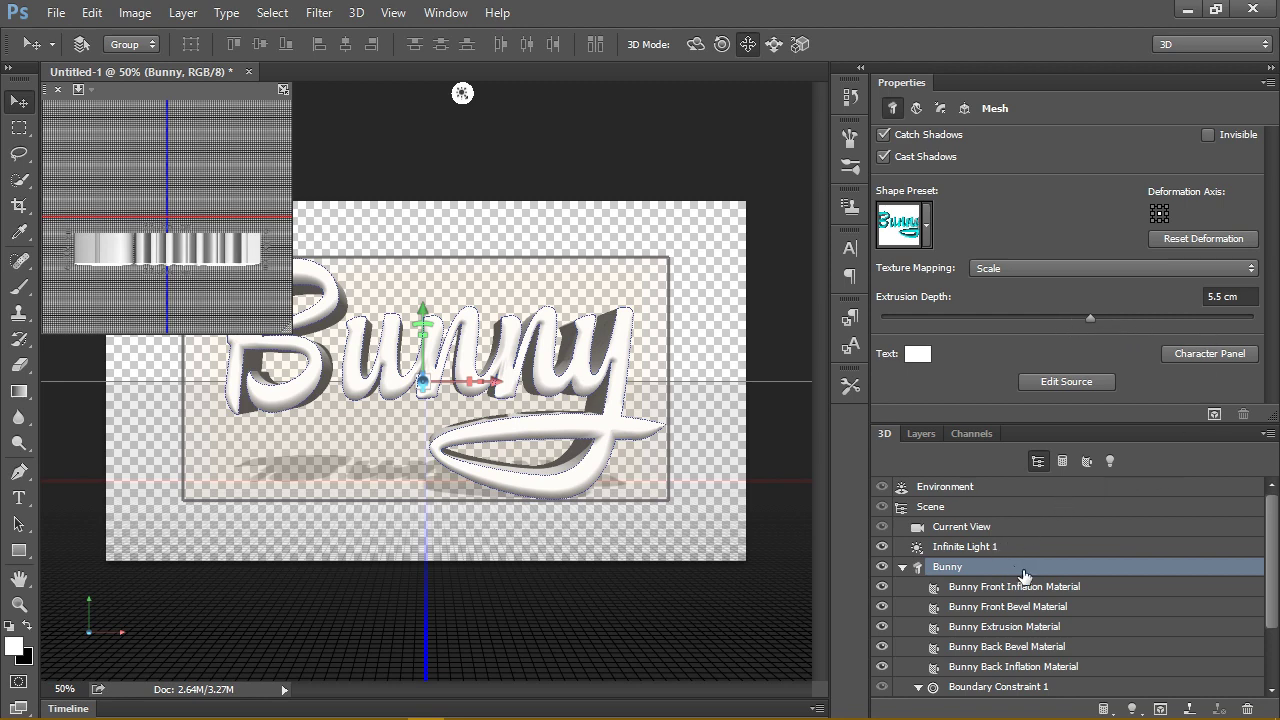
# Step: On the Cap settings, set inflate angle to 41° and inflate strength to 6%
pyautogui.click(941, 108)
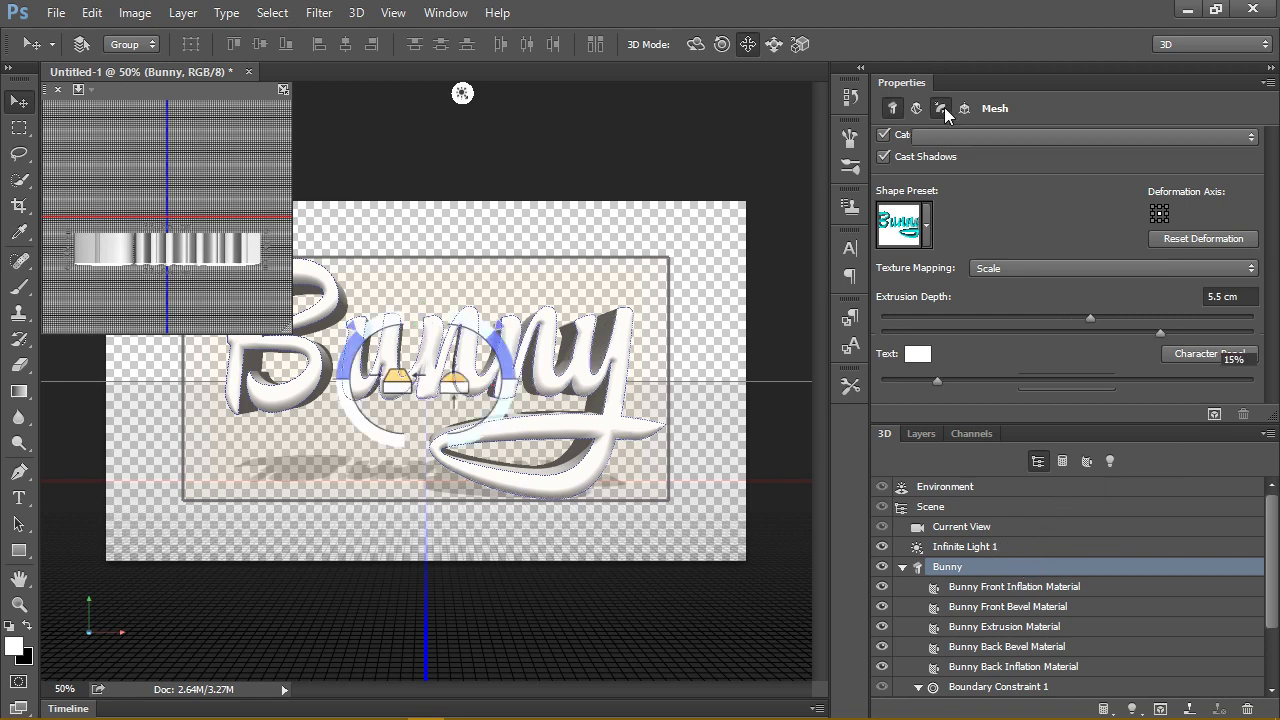
pyautogui.click(1250, 313)
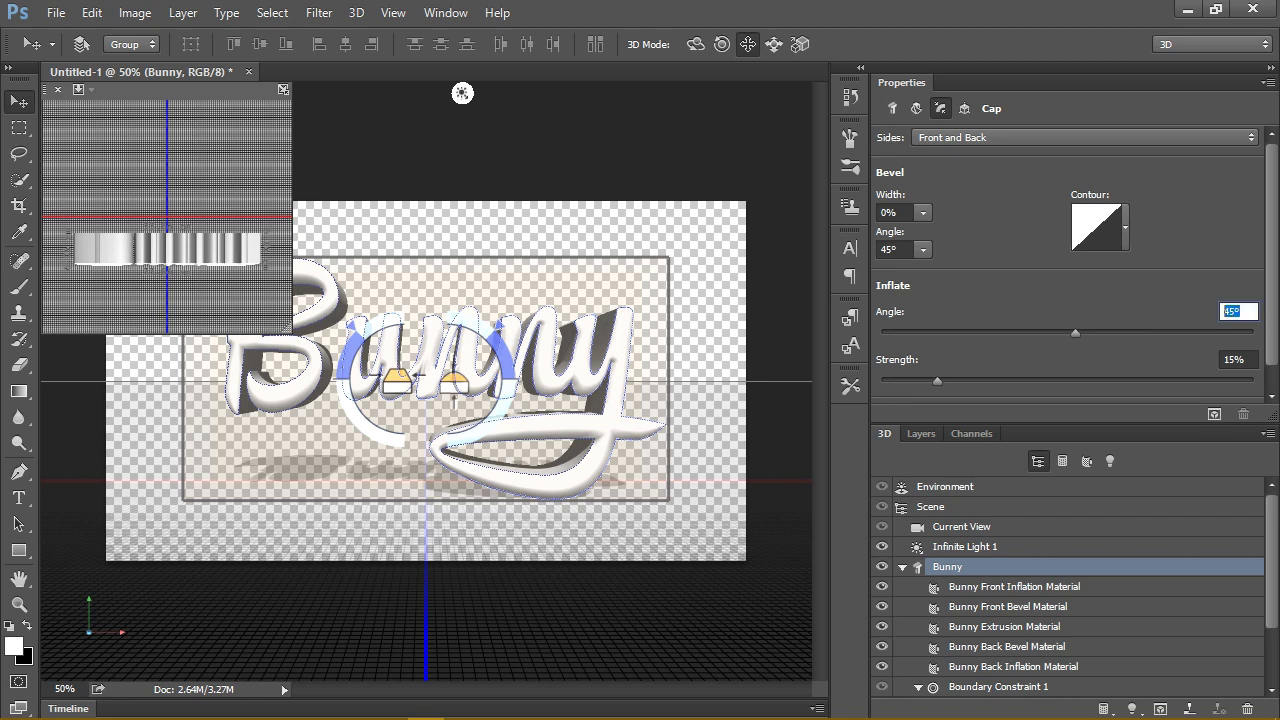
pyautogui.write('41')
pyautogui.press('Return')
pyautogui.click(1237, 362)
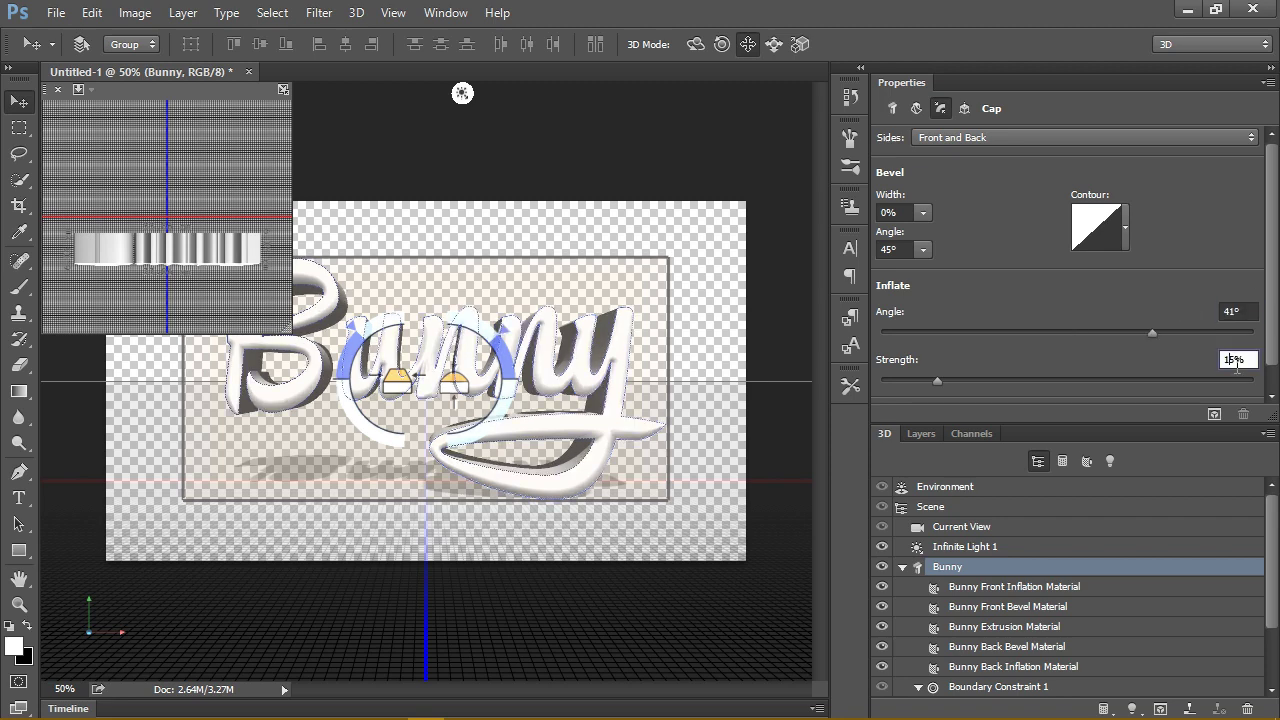
pyautogui.doubleClick(1237, 362)
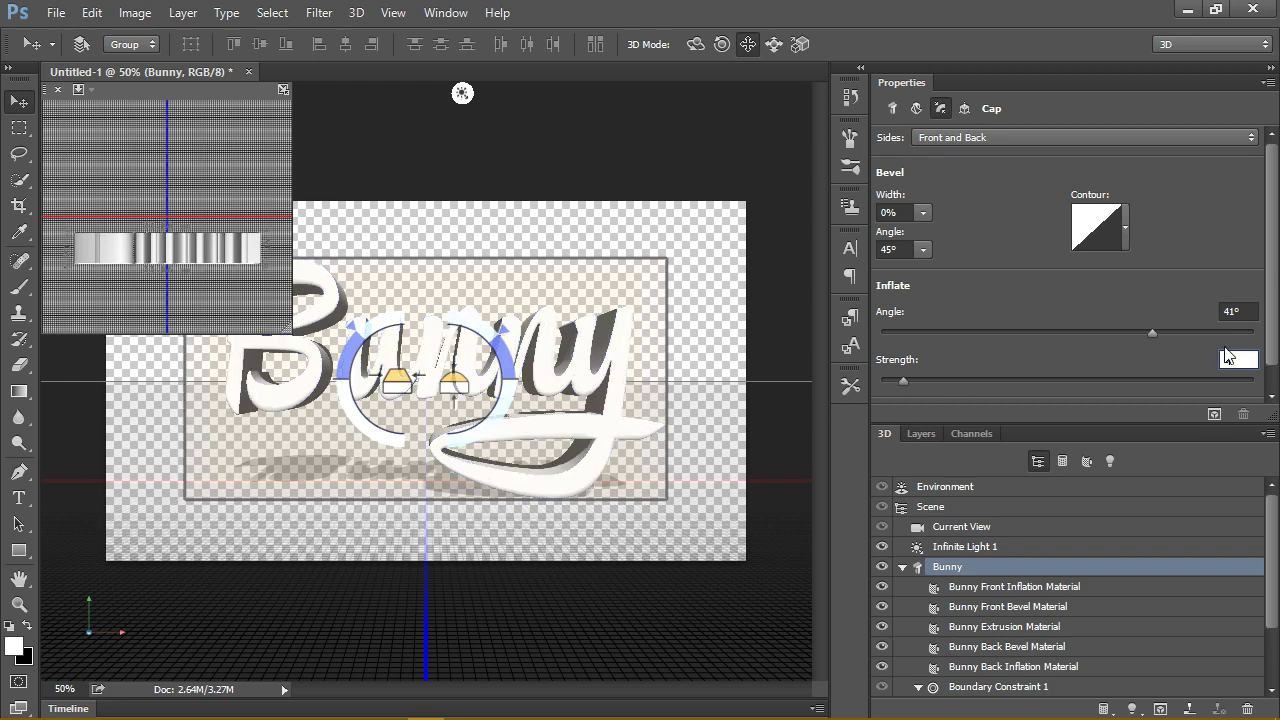
pyautogui.press('BackSpace')
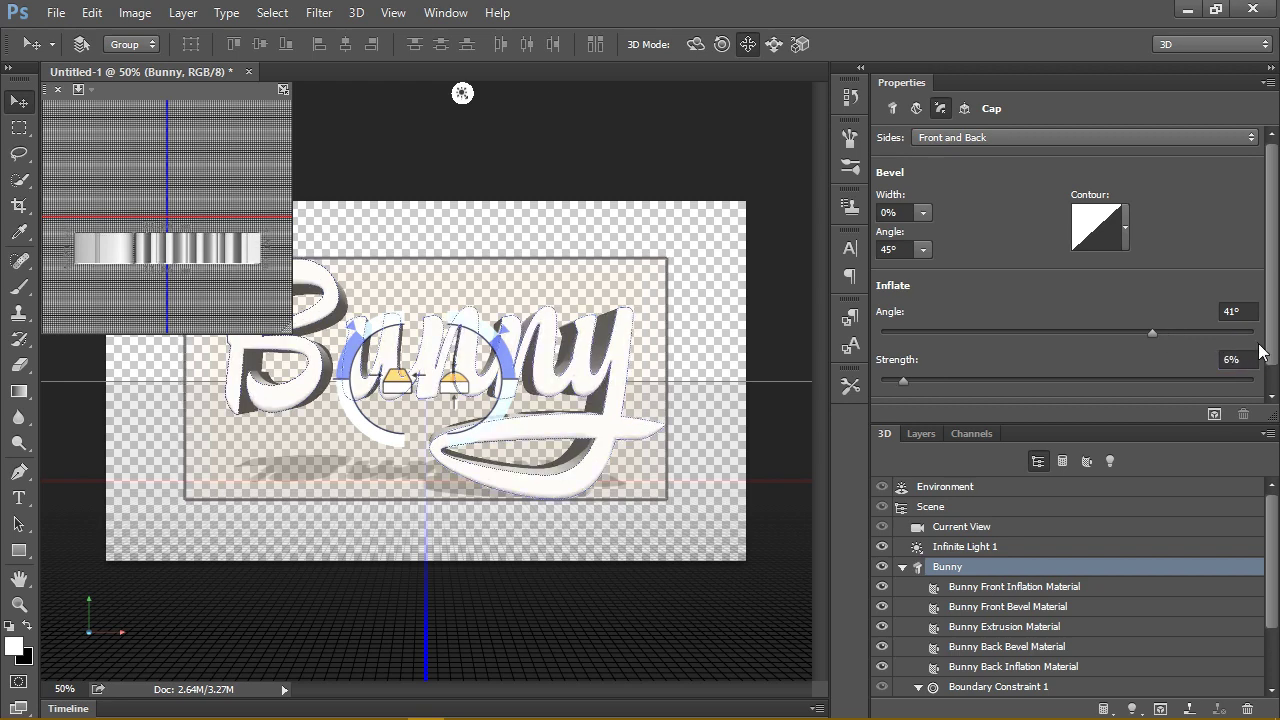
pyautogui.scroll(-1, 1272, 360)
pyautogui.scroll(1, 1275, 300)
# Step: Select the Bunny Front Inflation Material, briefly switching to the Marquee tool and back to Move
pyautogui.click(1036, 590)
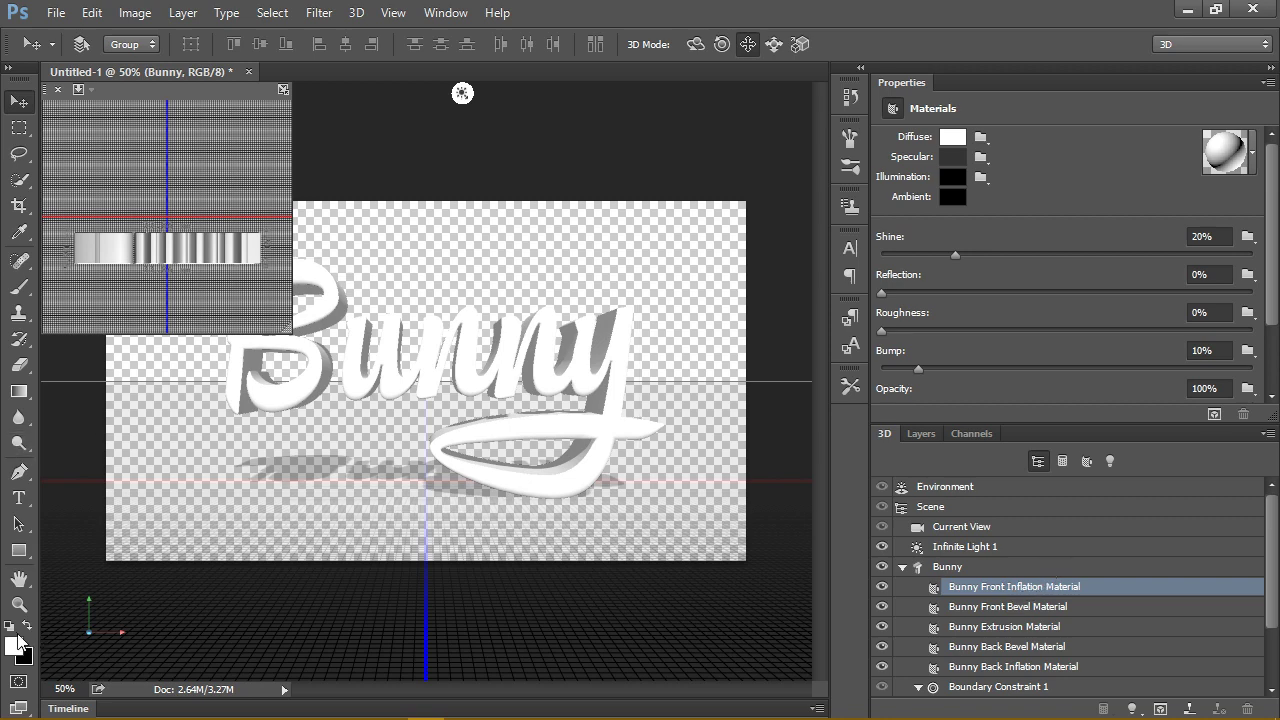
pyautogui.click(18, 126)
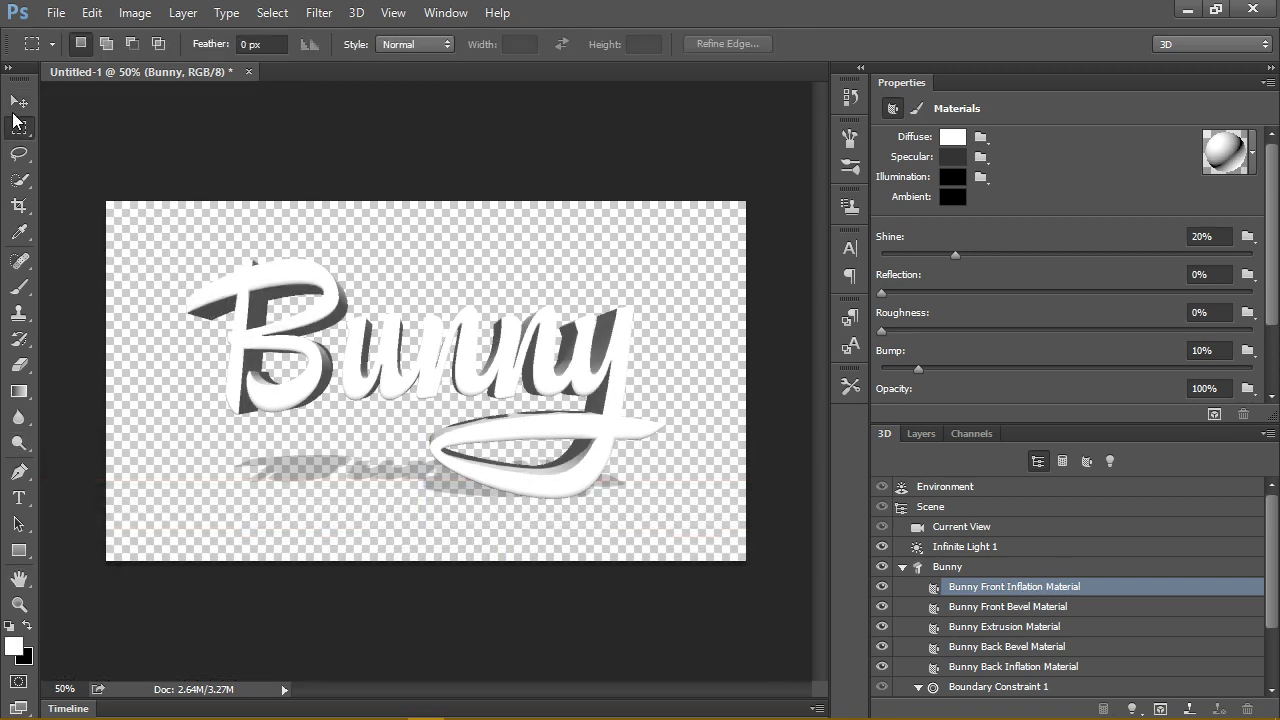
pyautogui.click(18, 101)
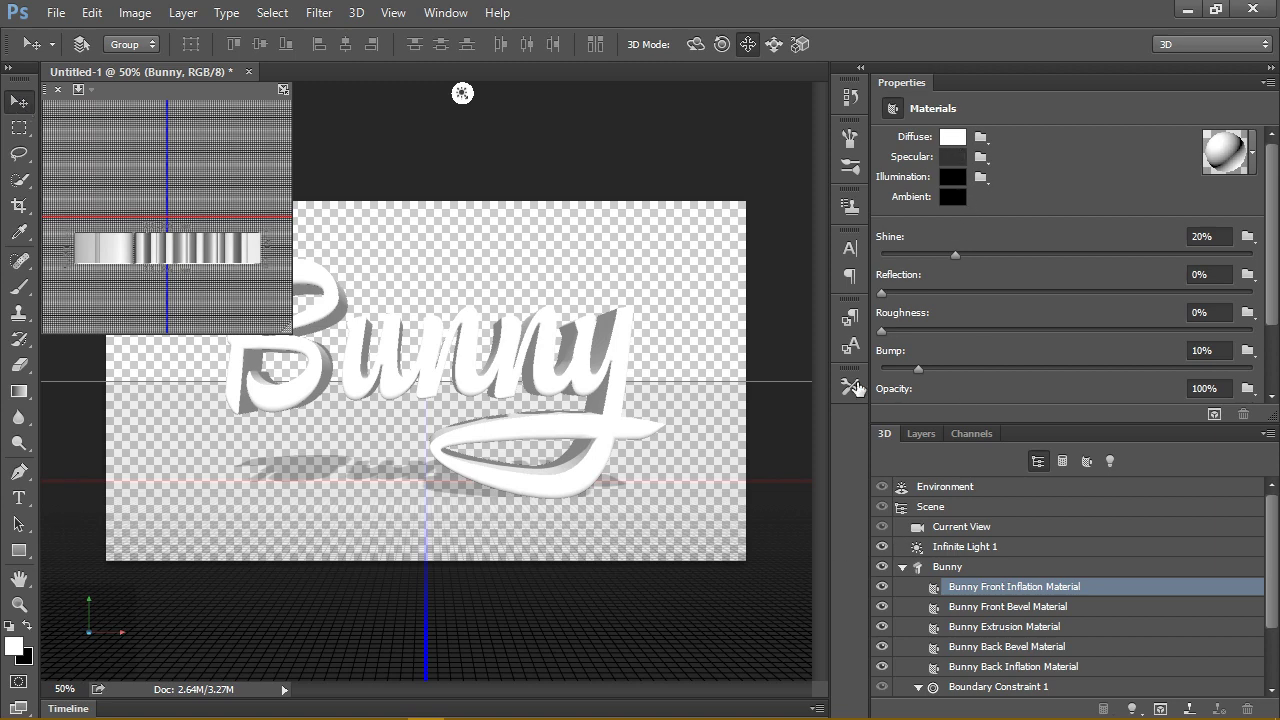
pyautogui.click(14, 645)
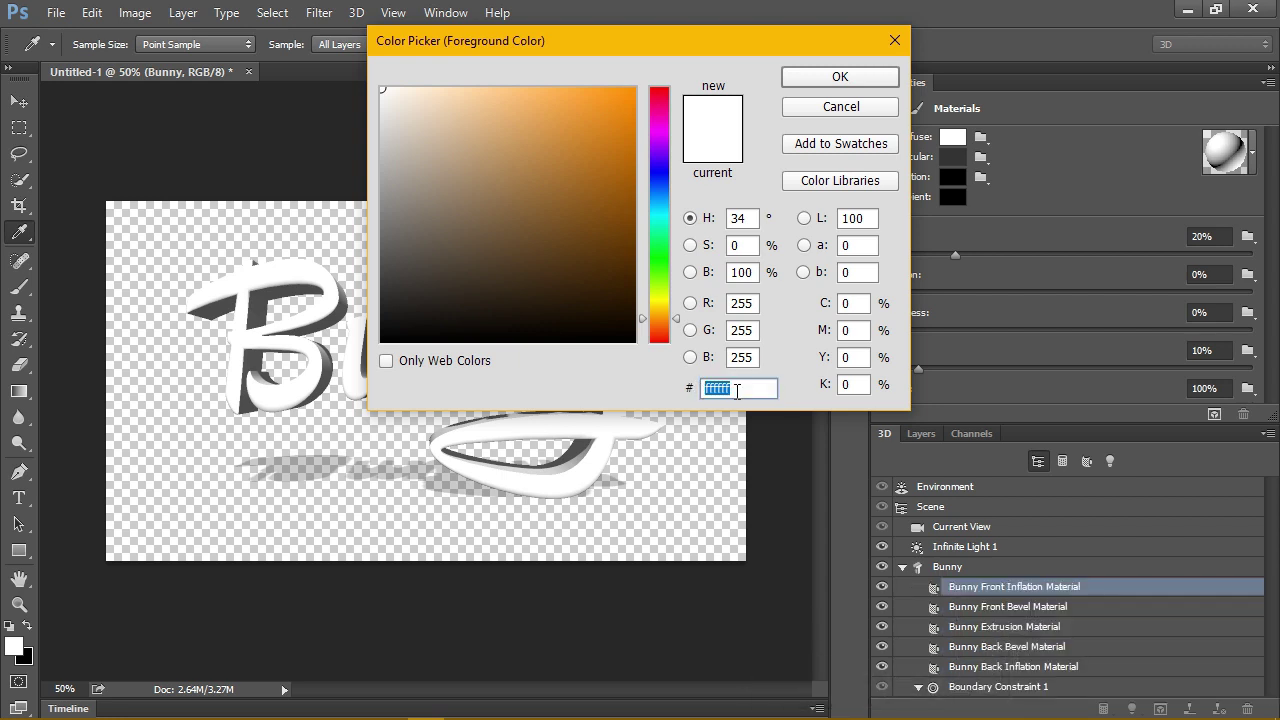
# Step: Set the foreground colour to brown 894a00 and the background colour to golden orange ffbe33
pyautogui.moveTo(772, 388); pyautogui.dragTo(591, 385)
pyautogui.write('894a00')
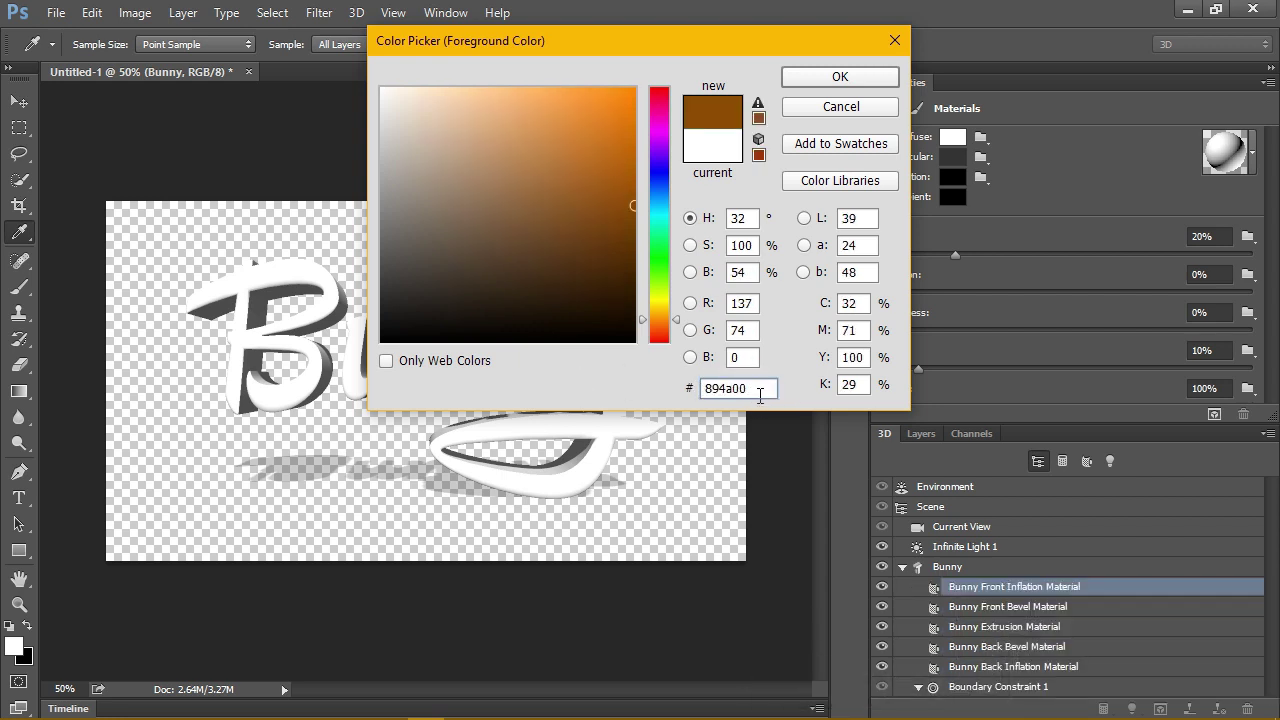
pyautogui.click(840, 76)
pyautogui.press('v')
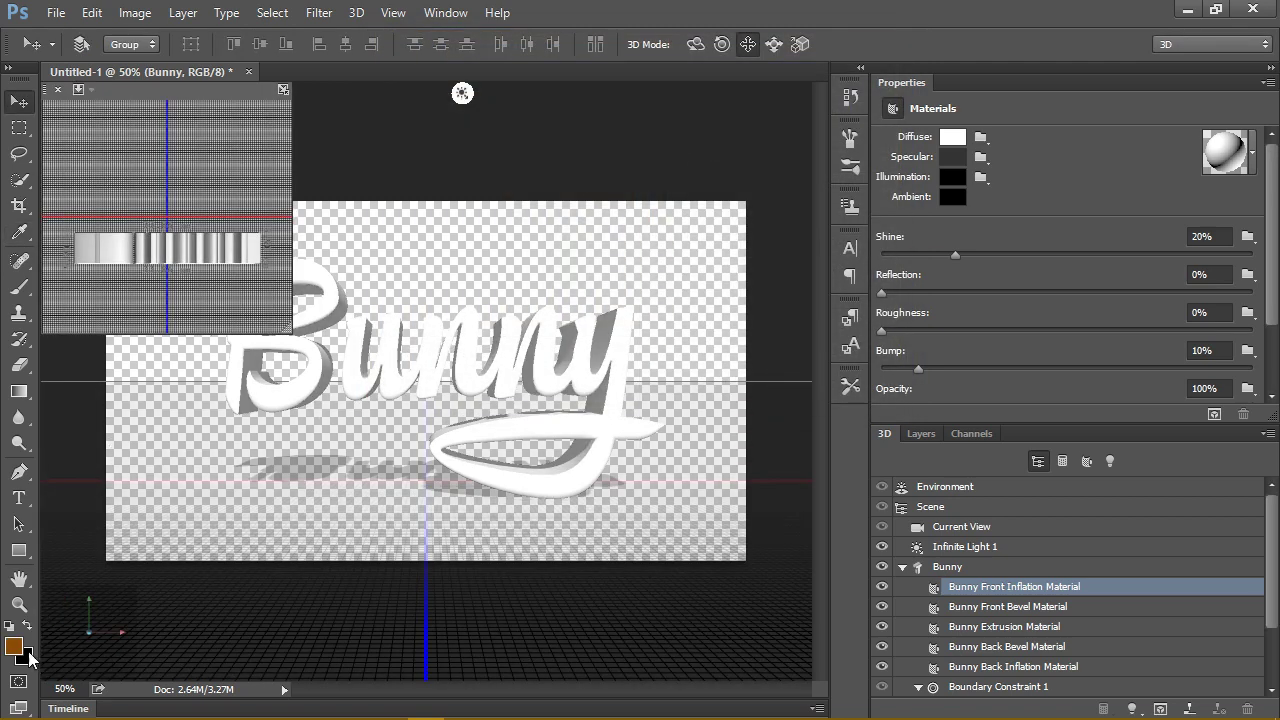
pyautogui.click(24, 657)
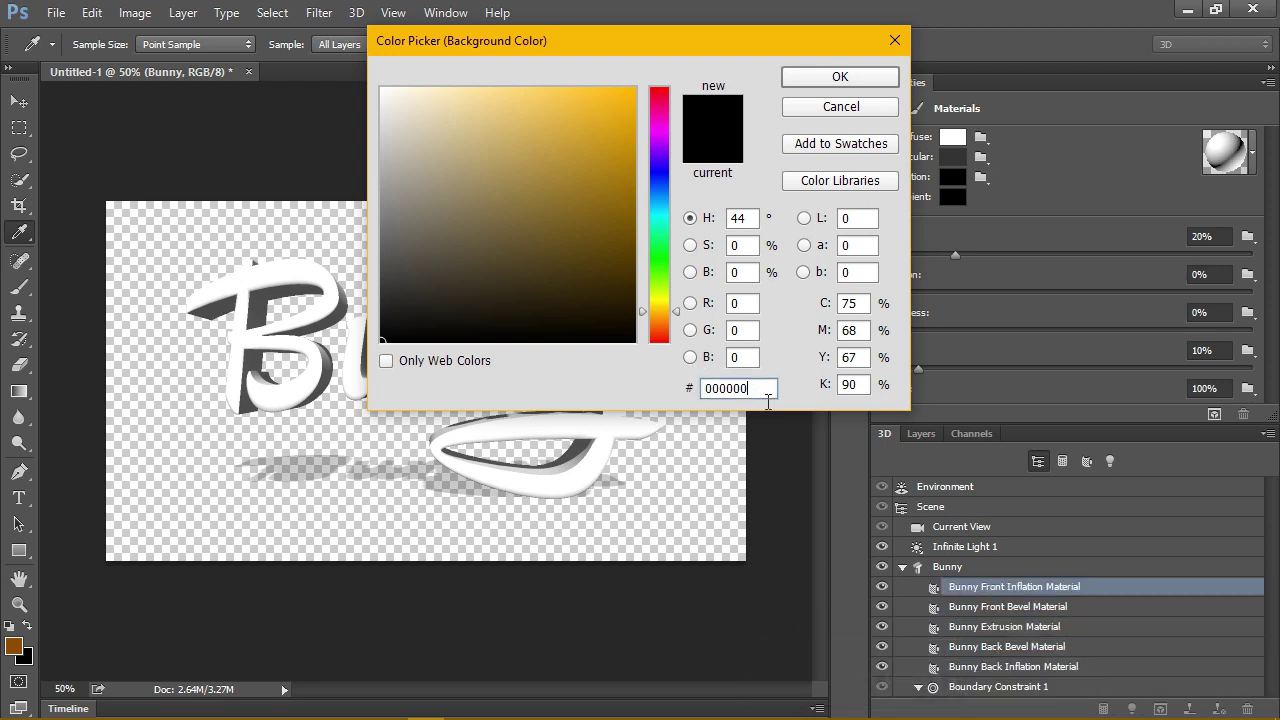
pyautogui.write('ffbe33')
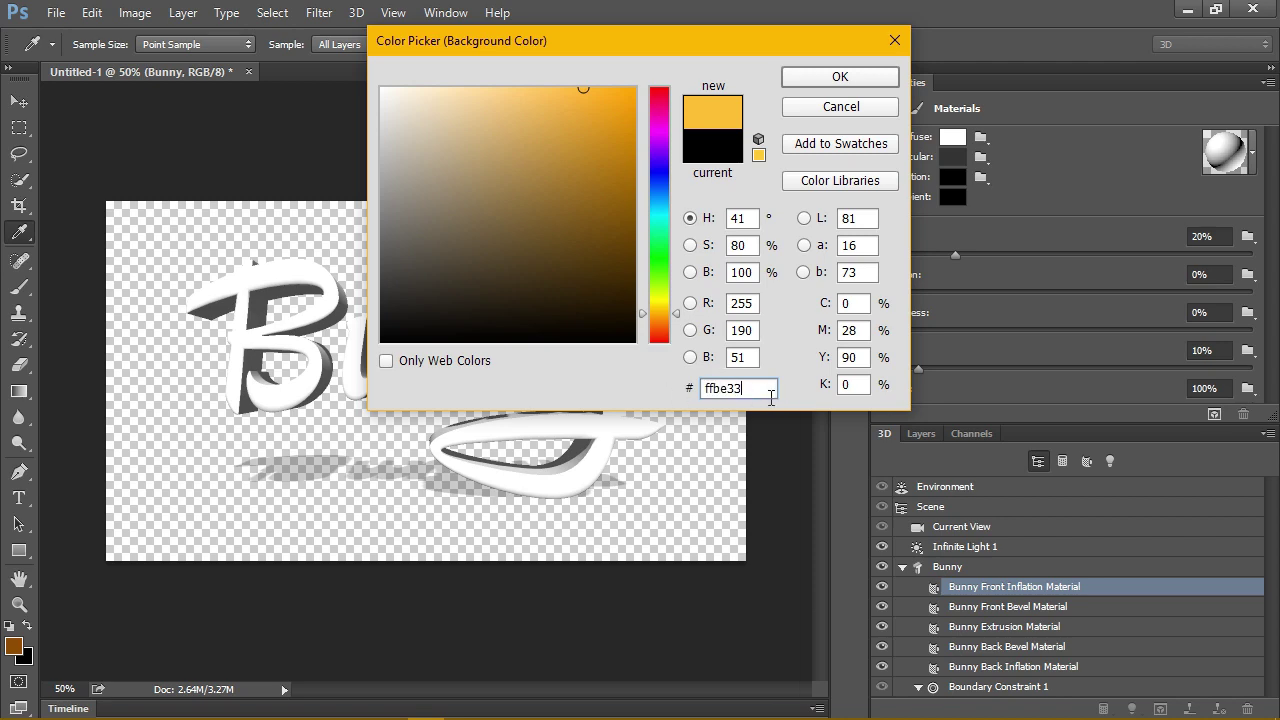
pyautogui.click(843, 78)
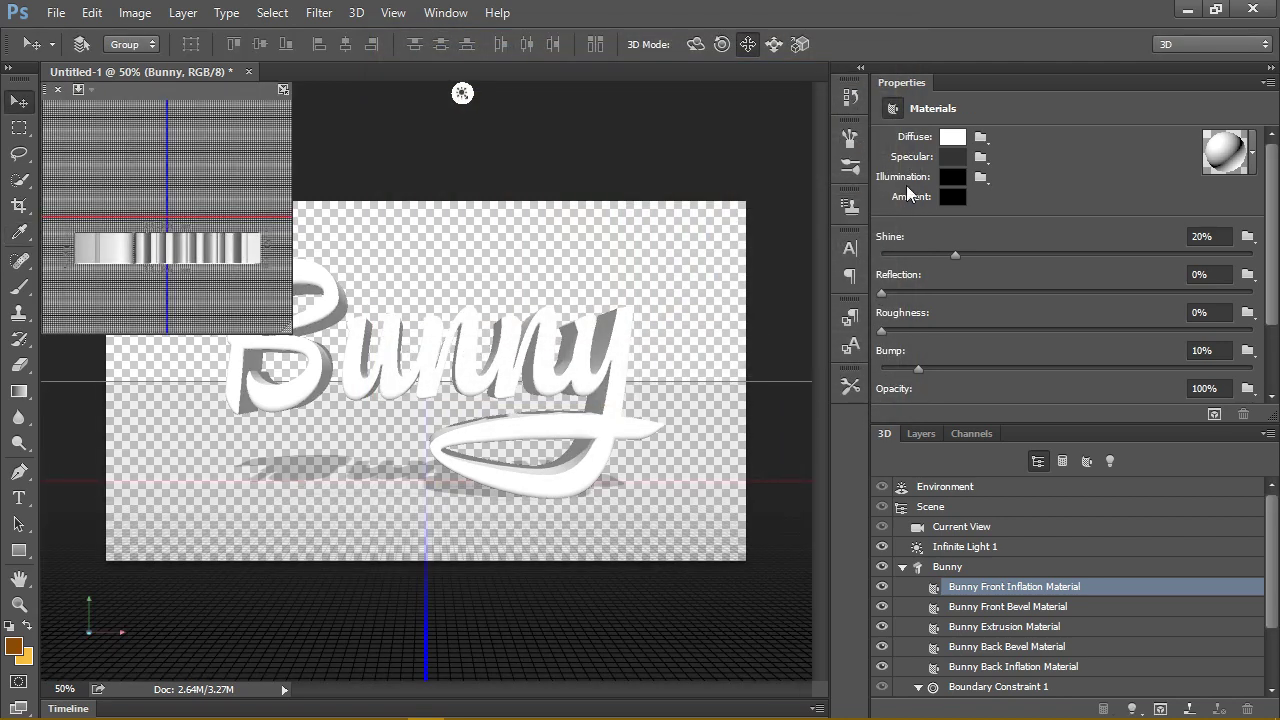
# Step: Give the front material a brown diffuse colour and golden orange specular colour
pyautogui.click(952, 137)
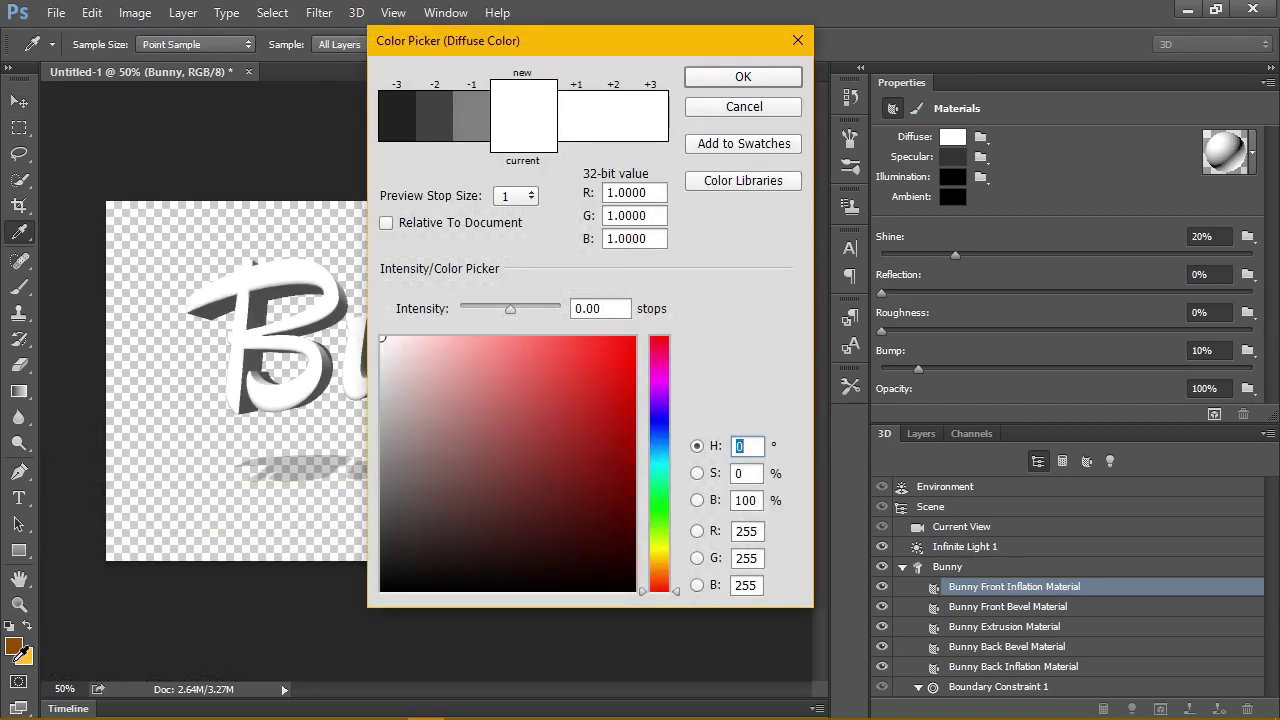
pyautogui.click(16, 654)
pyautogui.click(705, 84)
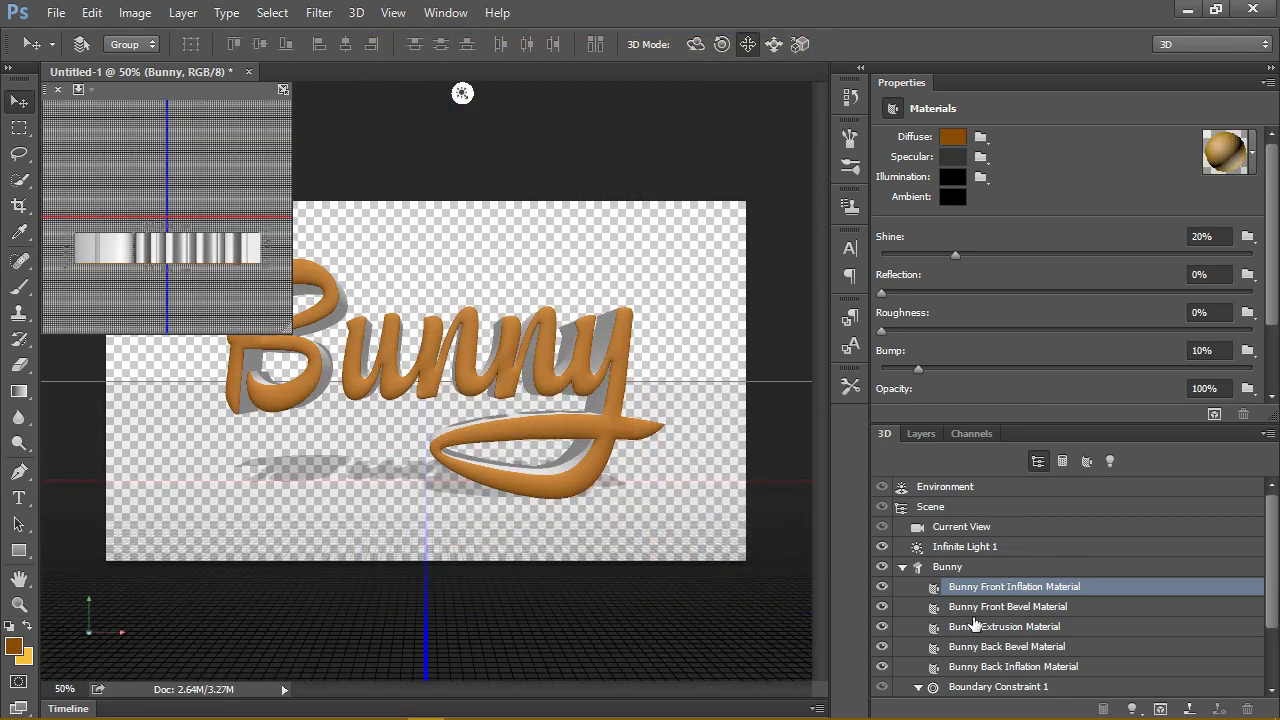
pyautogui.click(960, 160)
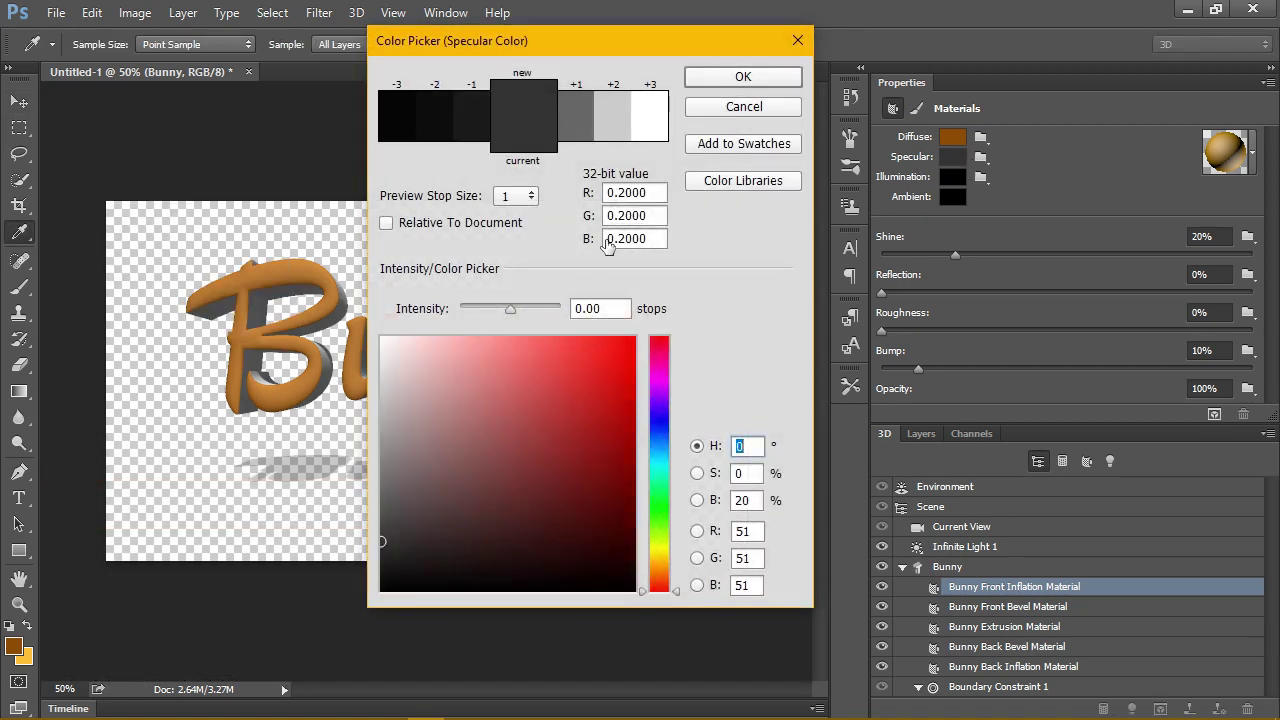
pyautogui.click(26, 658)
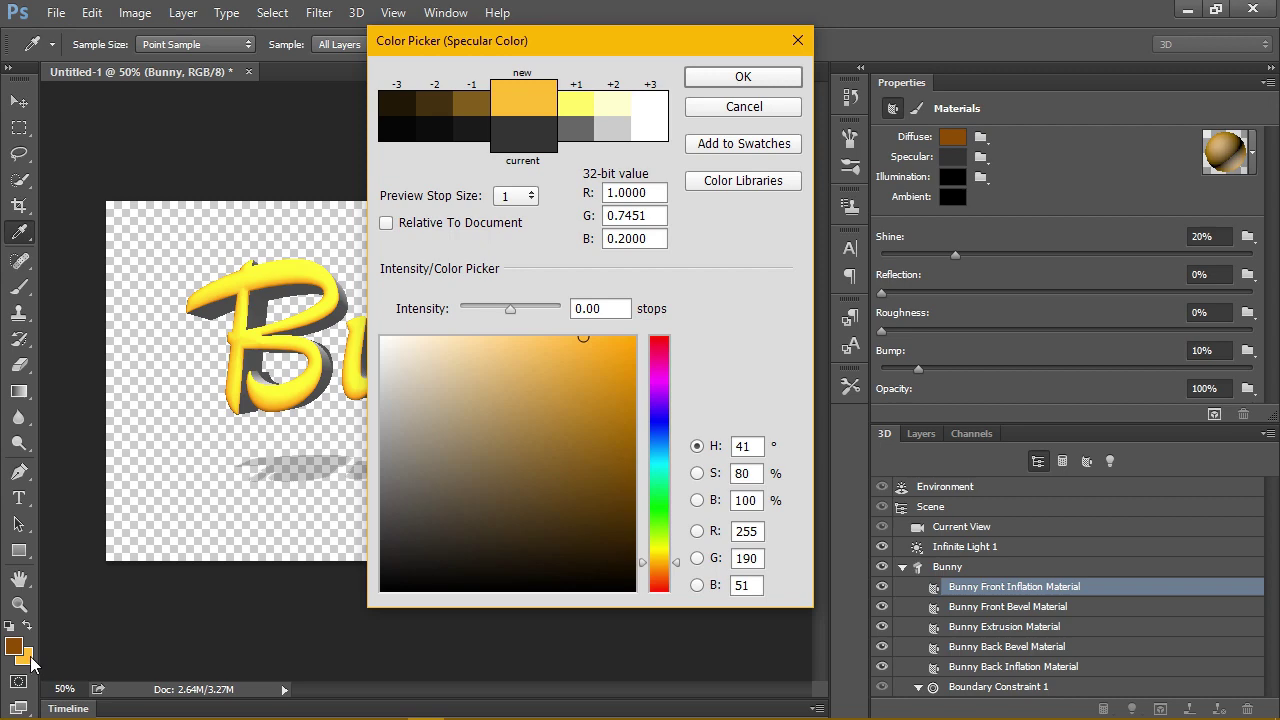
pyautogui.click(766, 78)
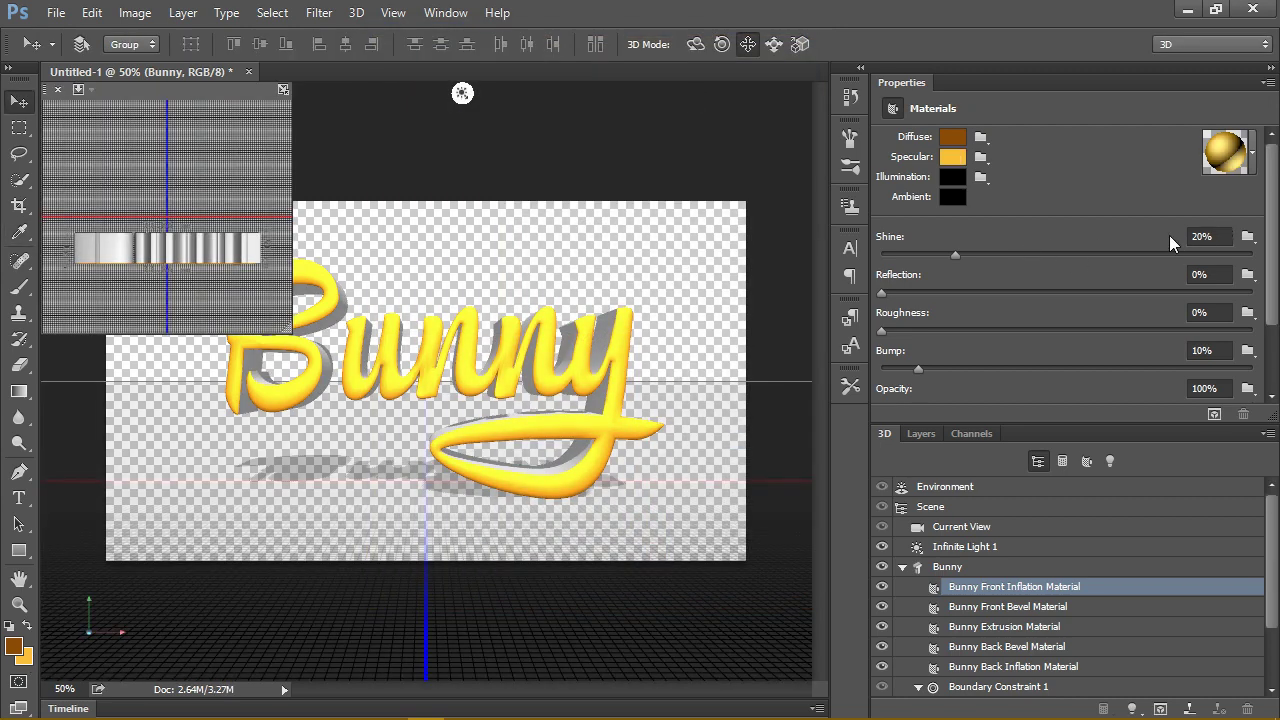
# Step: Set the front material's shine and reflection to 100% and bump to 0%
pyautogui.moveTo(955, 255); pyautogui.dragTo(1252, 256)
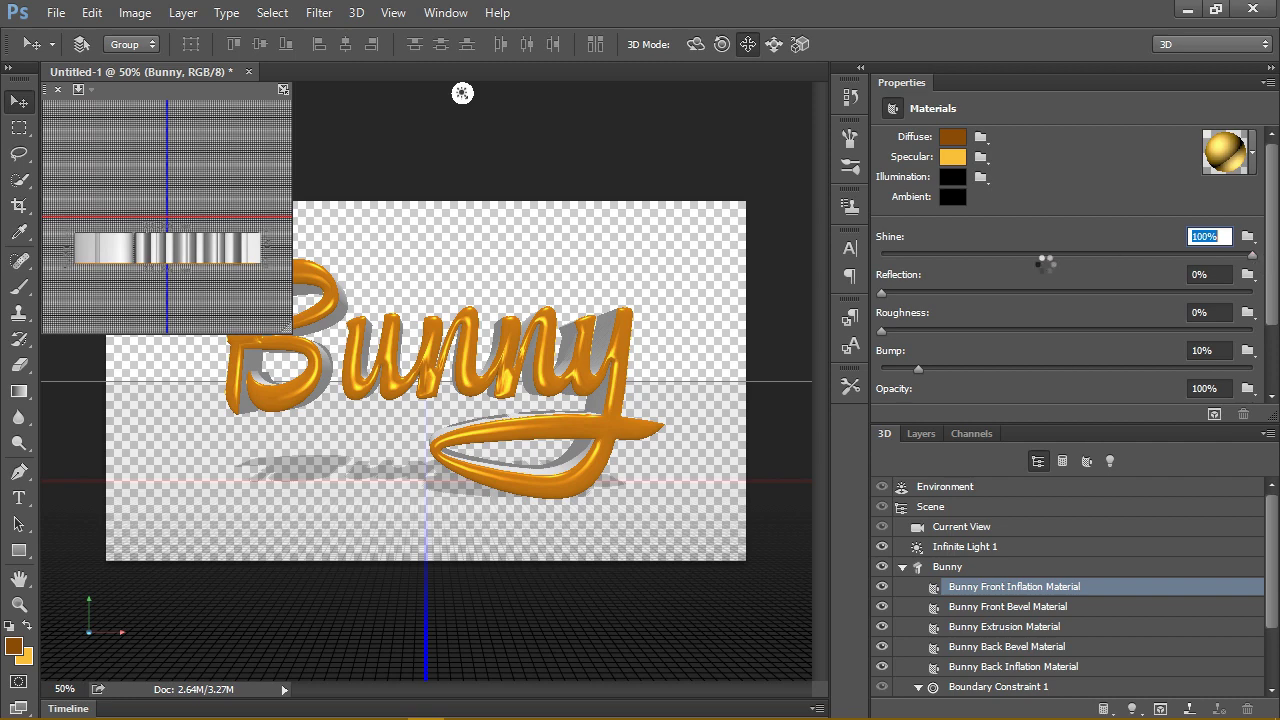
pyautogui.moveTo(883, 294); pyautogui.dragTo(1268, 292)
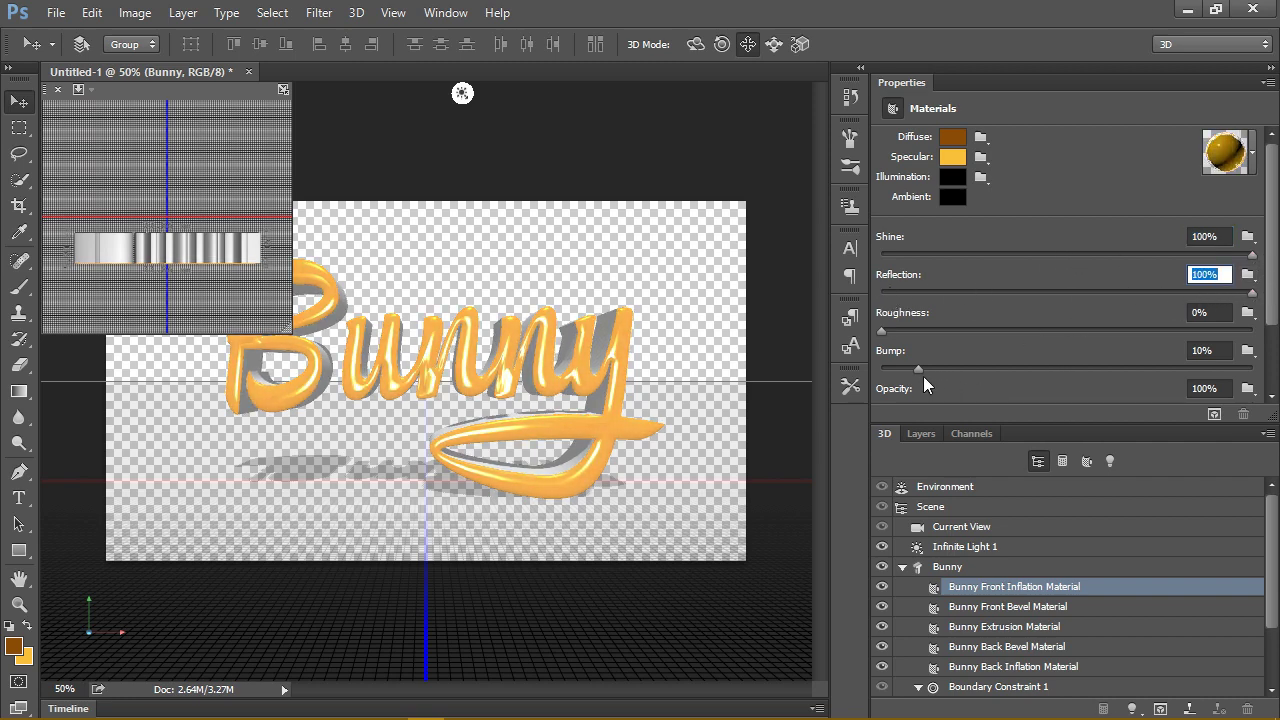
pyautogui.moveTo(920, 372); pyautogui.dragTo(868, 378)
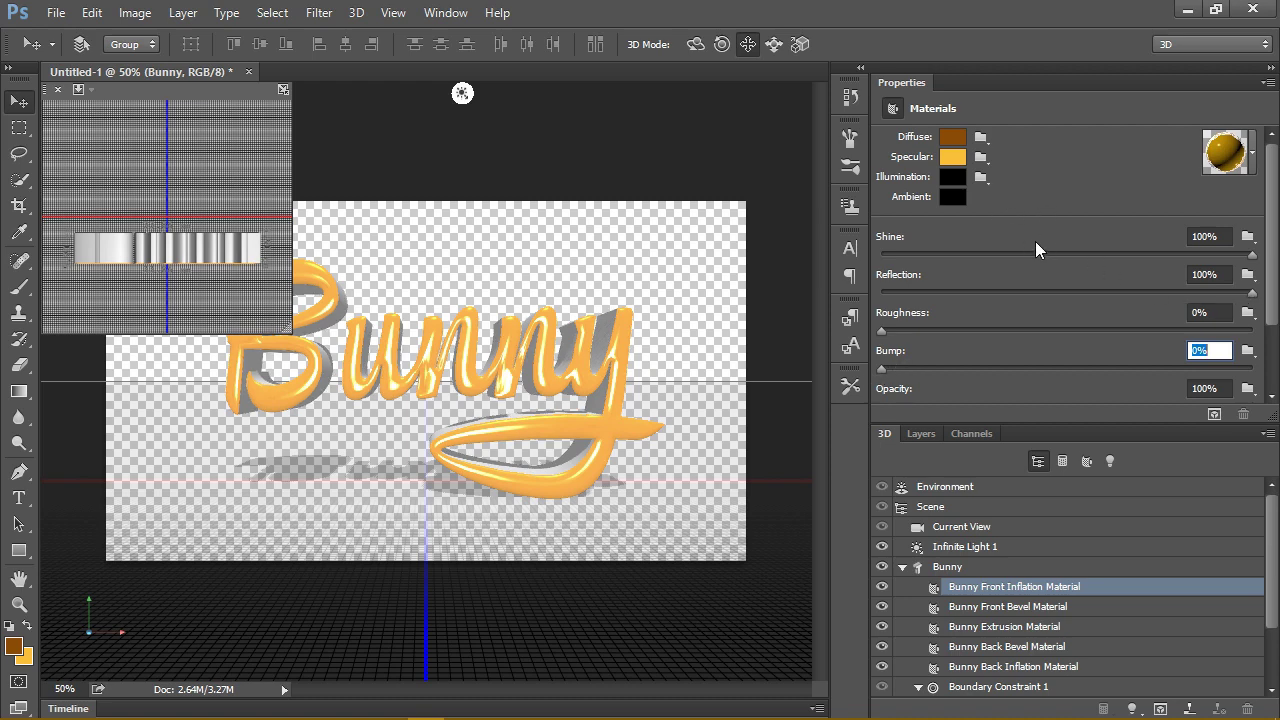
pyautogui.press('Return')
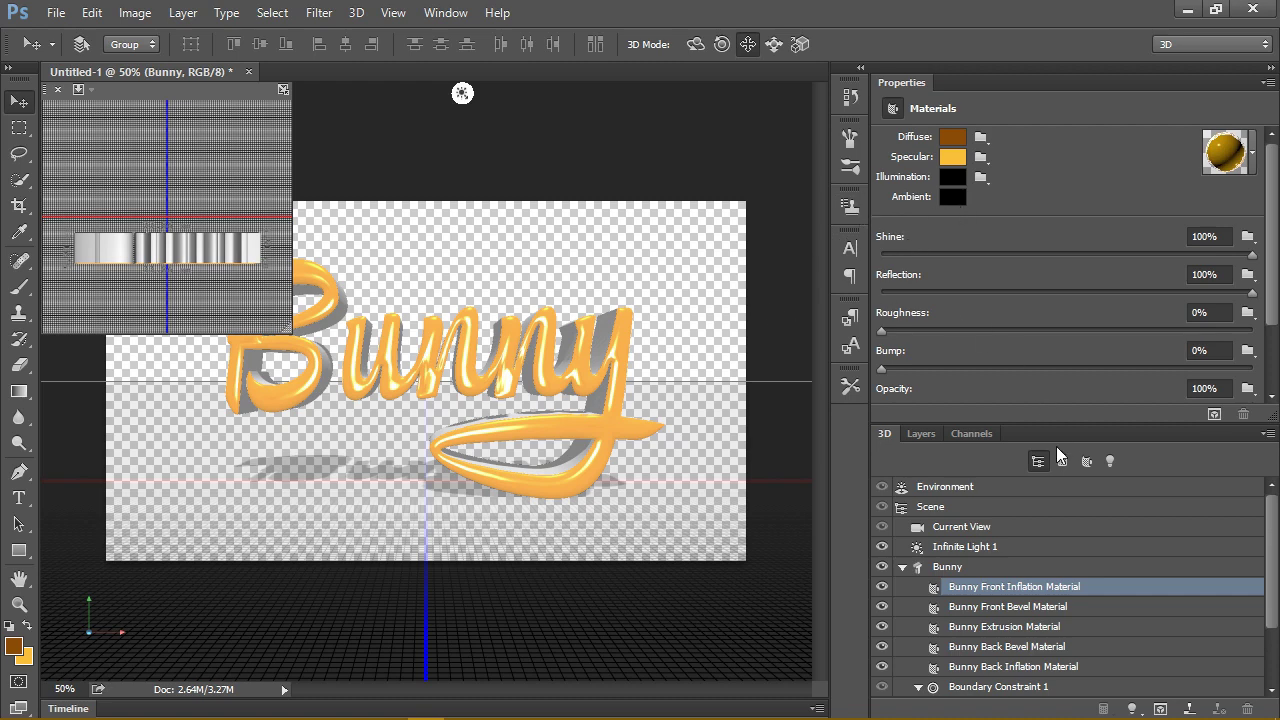
# Step: Set the foreground colour to a lighter orange, #db9437
pyautogui.click(1083, 635)
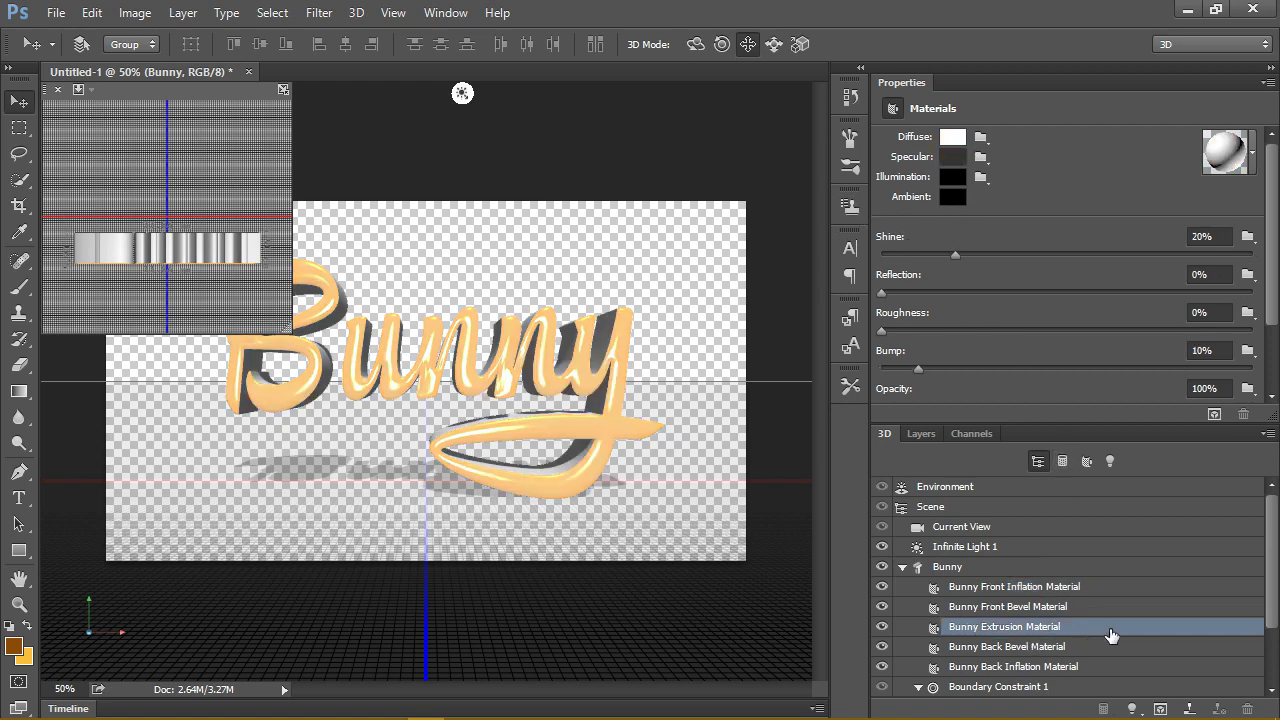
pyautogui.click(19, 578)
pyautogui.click(15, 648)
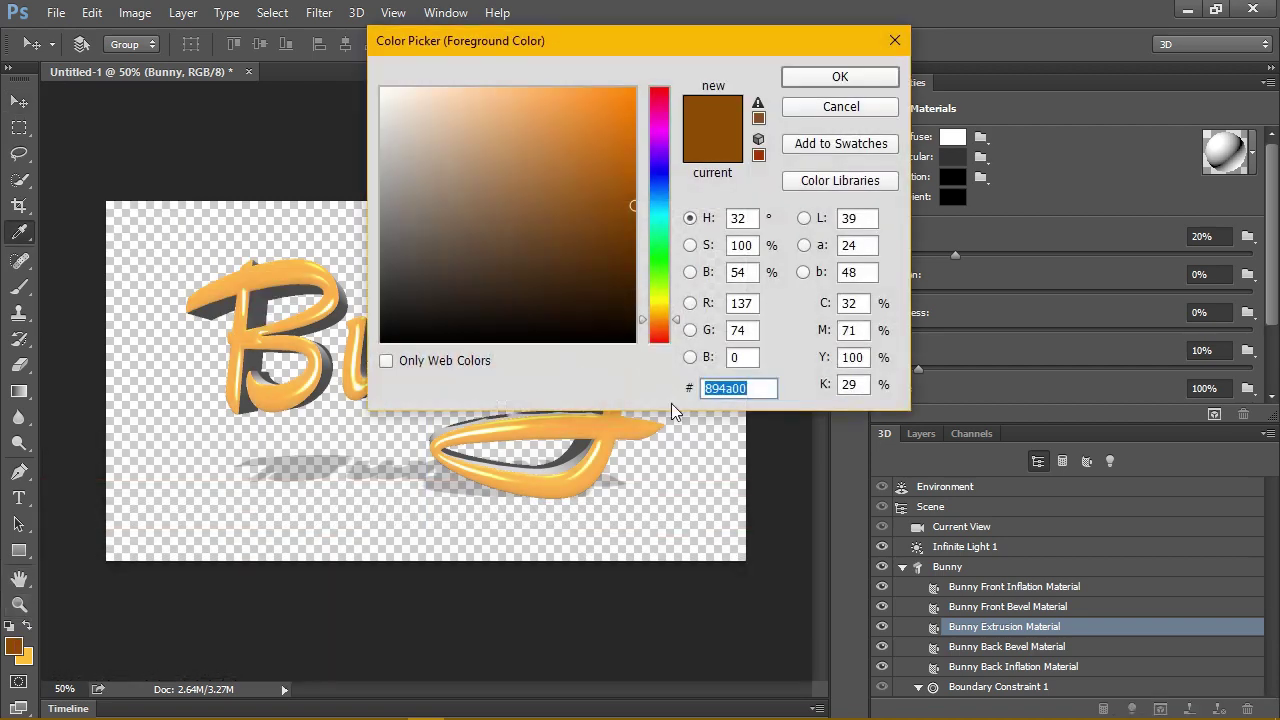
pyautogui.click(765, 390)
pyautogui.moveTo(765, 390); pyautogui.dragTo(680, 392)
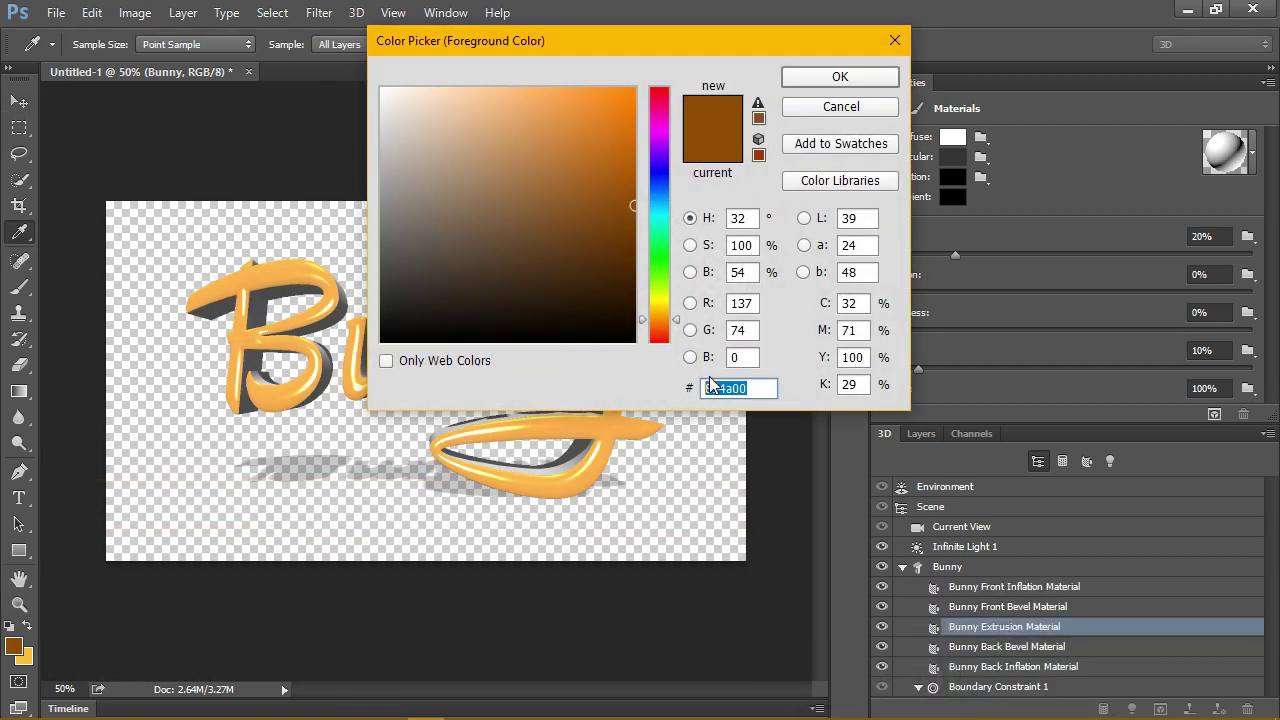
pyautogui.moveTo(762, 395); pyautogui.dragTo(673, 395)
pyautogui.write('db9437')
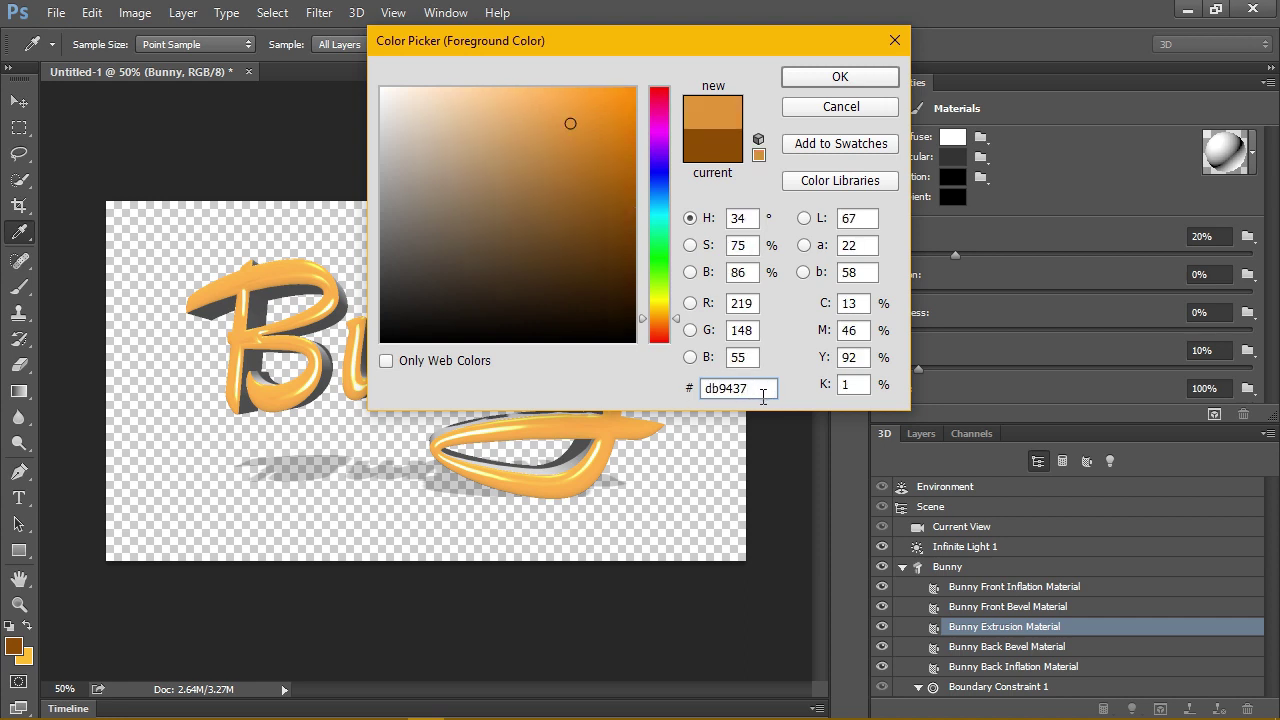
pyautogui.moveTo(761, 394); pyautogui.dragTo(690, 395)
pyautogui.click(772, 398)
pyautogui.click(842, 78)
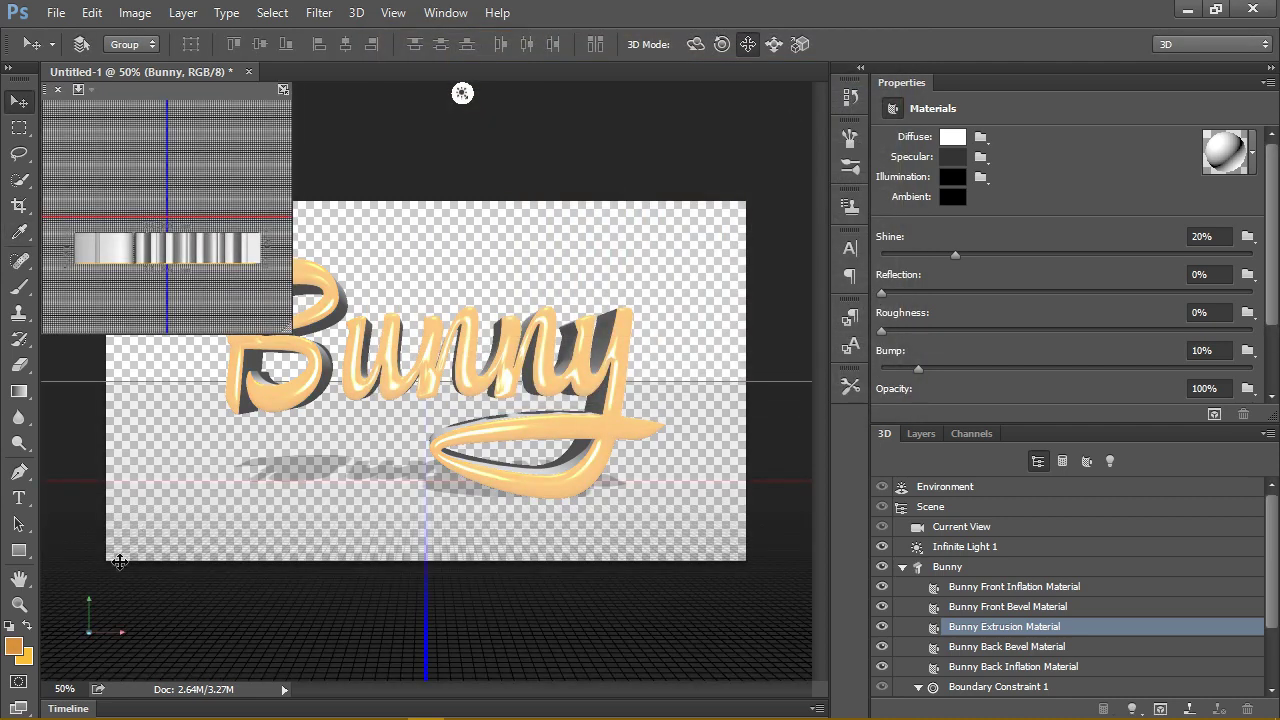
# Step: Store tan-grey #b1ac9e as the background colour and switch back to the Move tool (V)
pyautogui.click(24, 658)
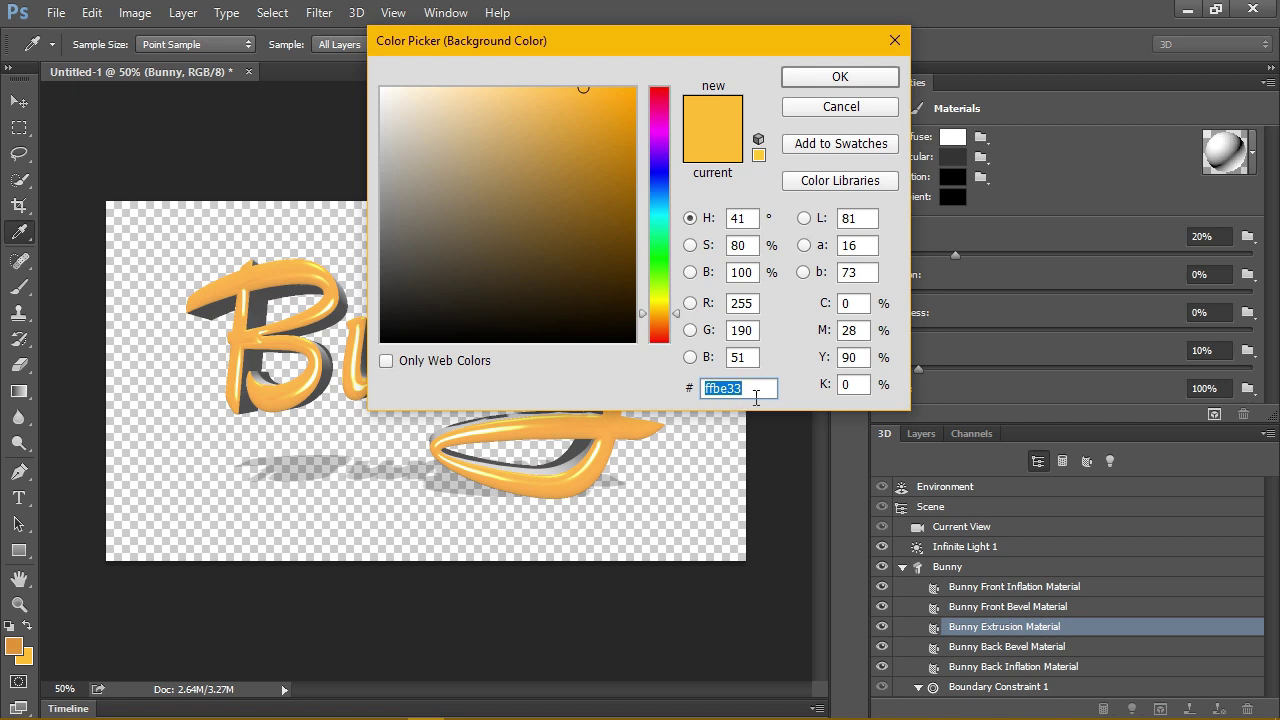
pyautogui.click(757, 398)
pyautogui.moveTo(757, 398); pyautogui.dragTo(672, 394)
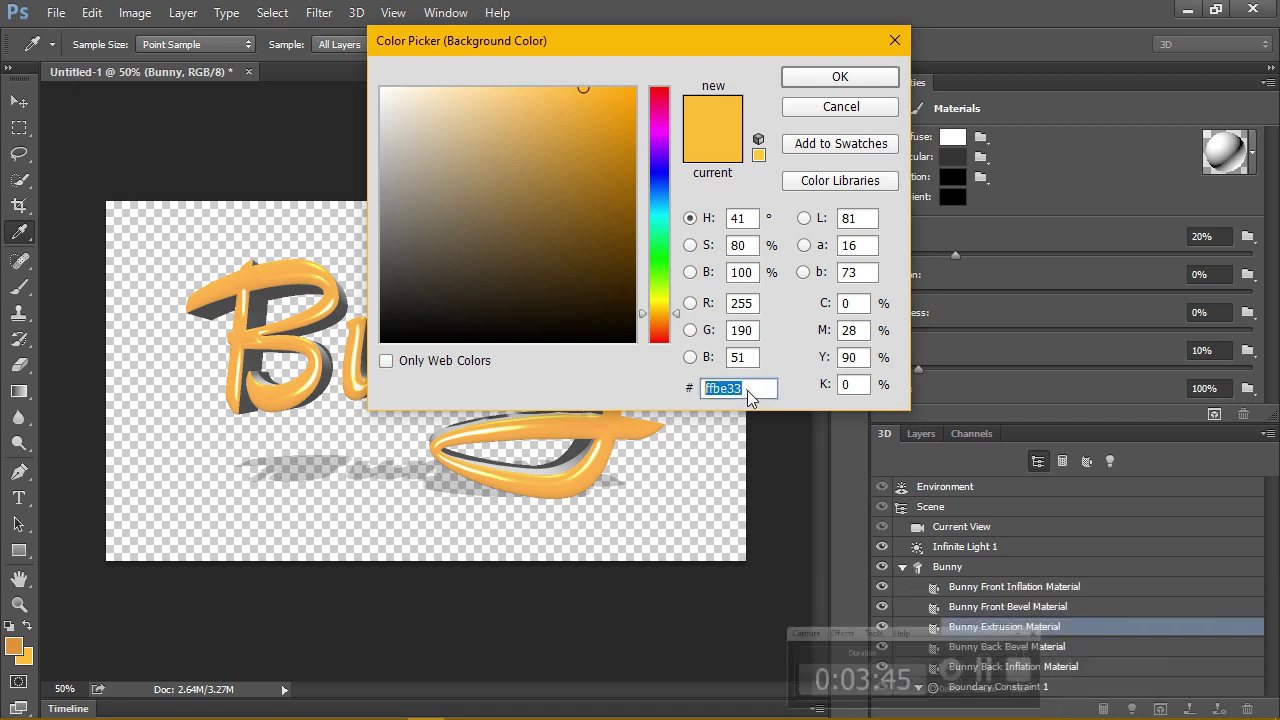
pyautogui.write('b1ac9e')
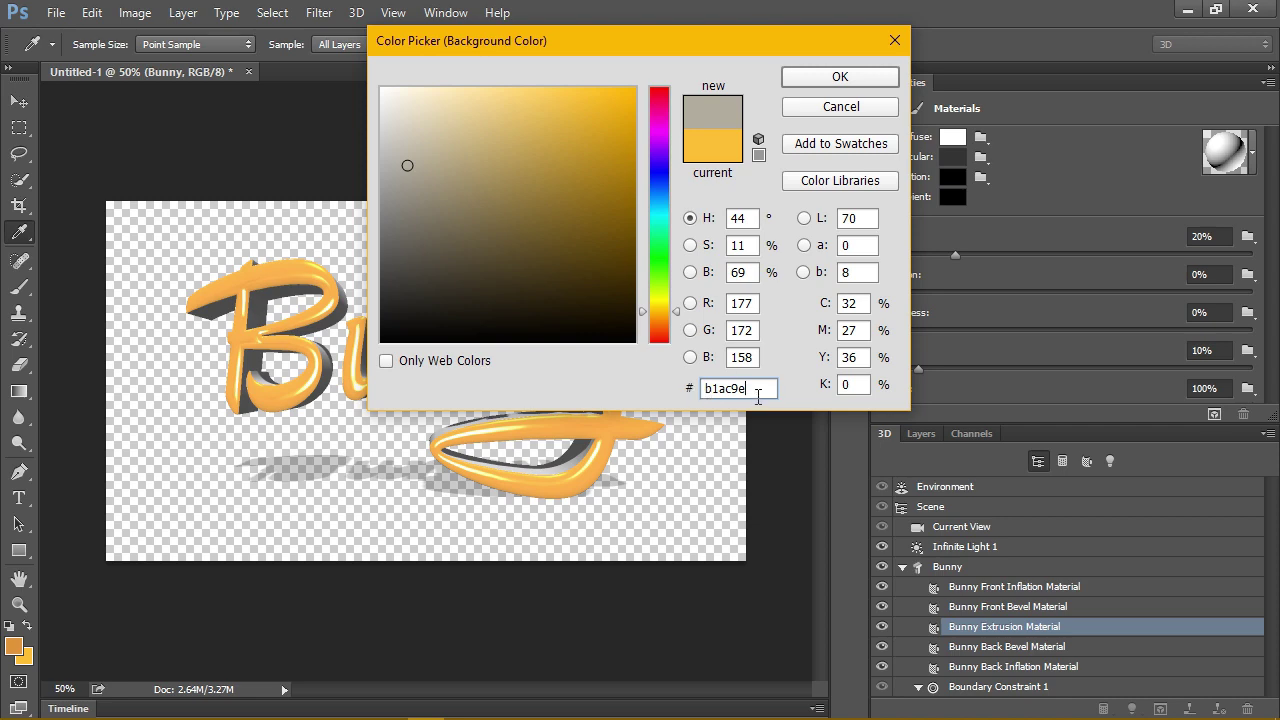
pyautogui.moveTo(758, 397); pyautogui.dragTo(680, 392)
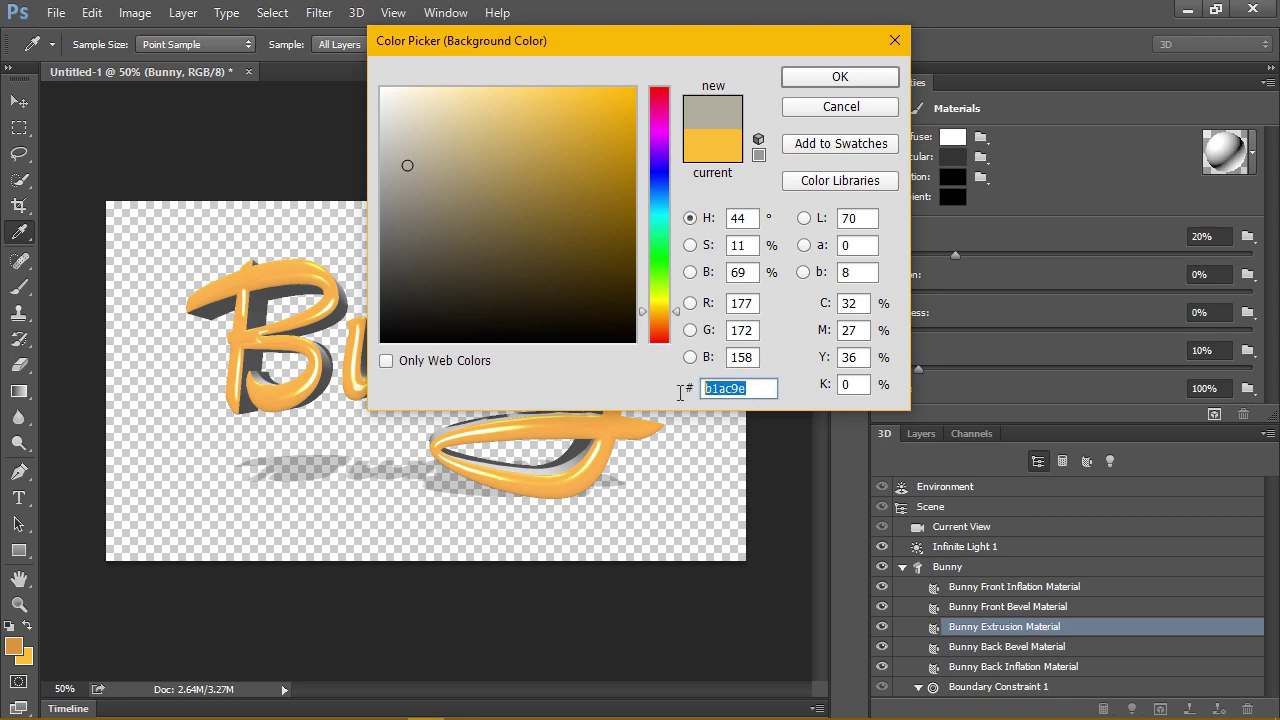
pyautogui.click(793, 84)
pyautogui.press('v')
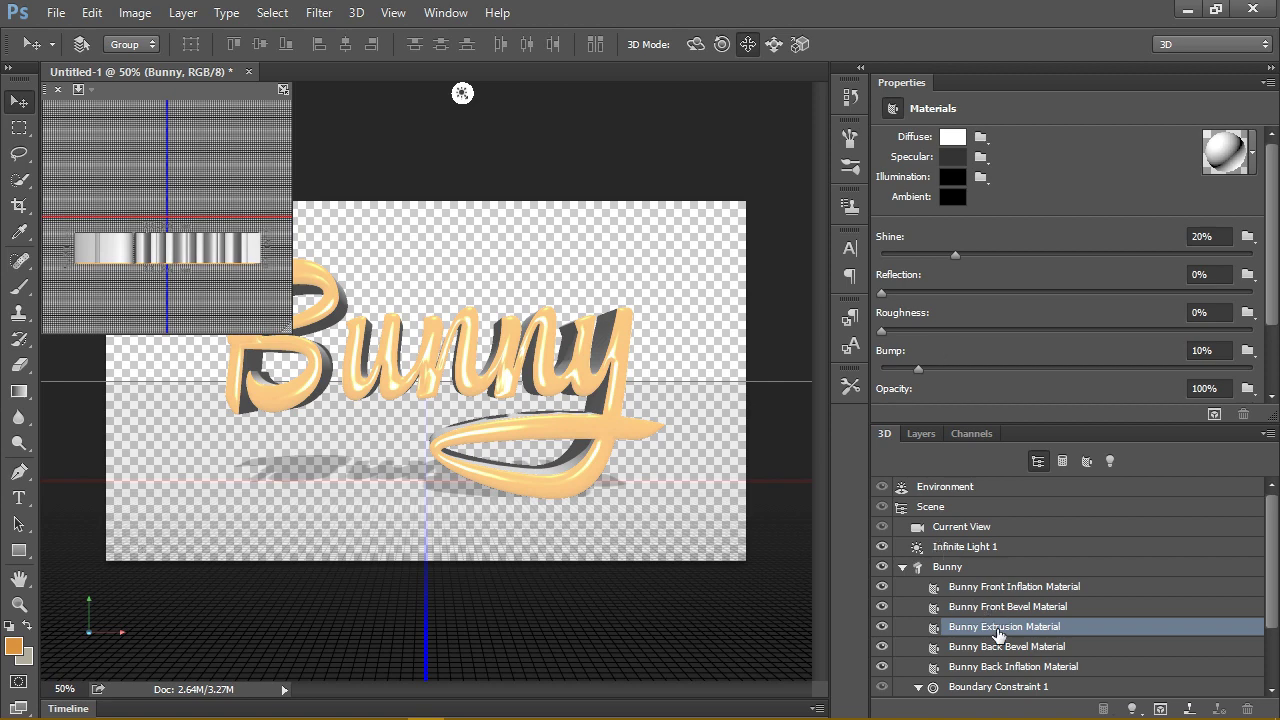
# Step: Set the extrusion material's diffuse to orange sampled from the text and specular to tan-grey
pyautogui.click(952, 137)
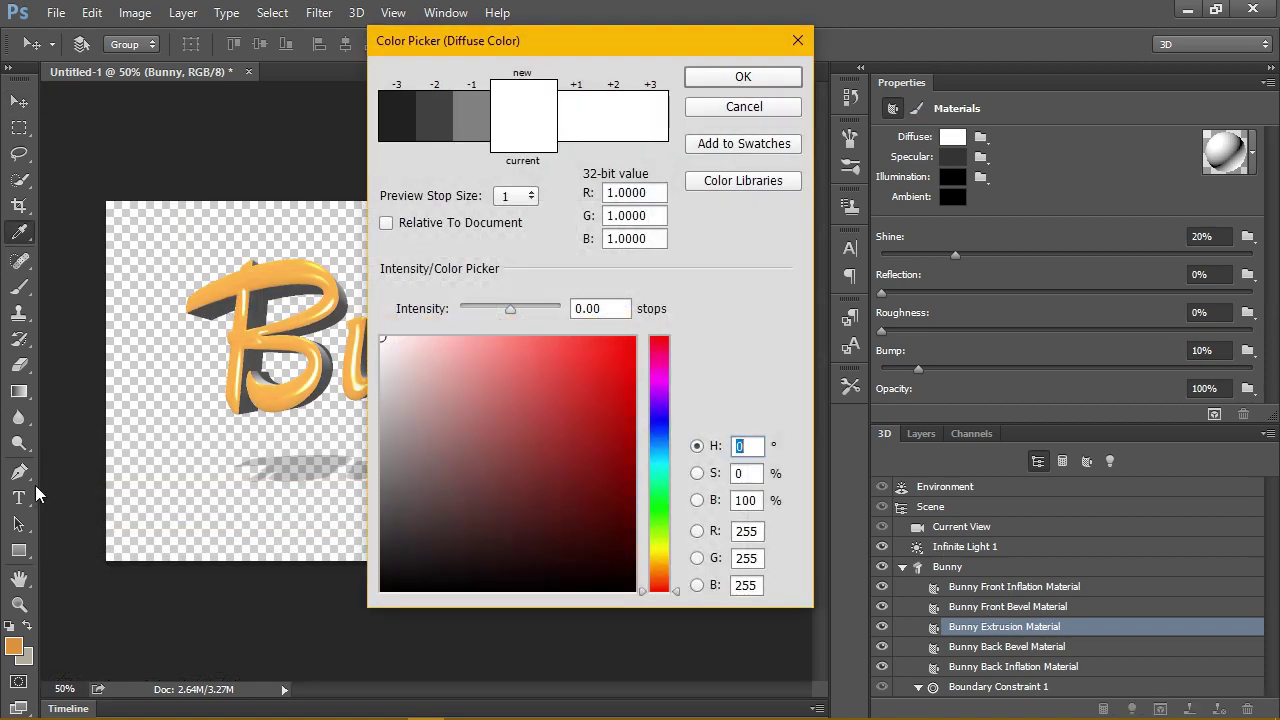
pyautogui.click(290, 300)
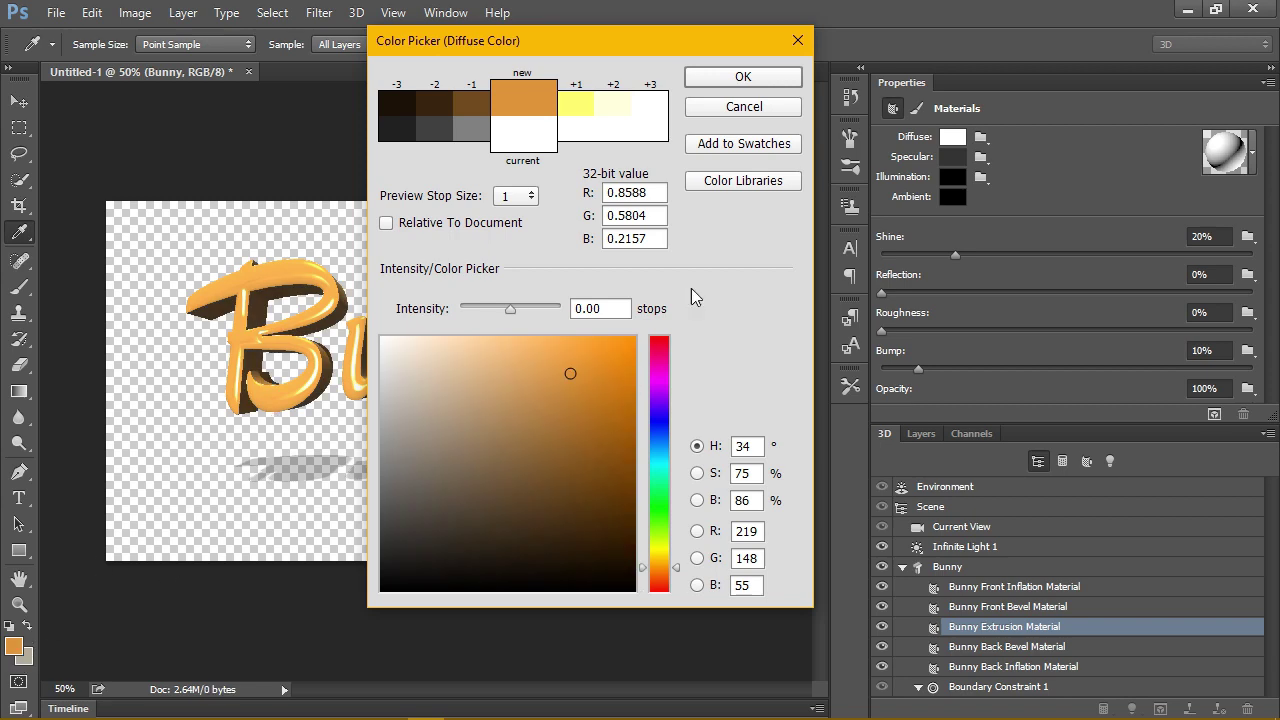
pyautogui.click(750, 80)
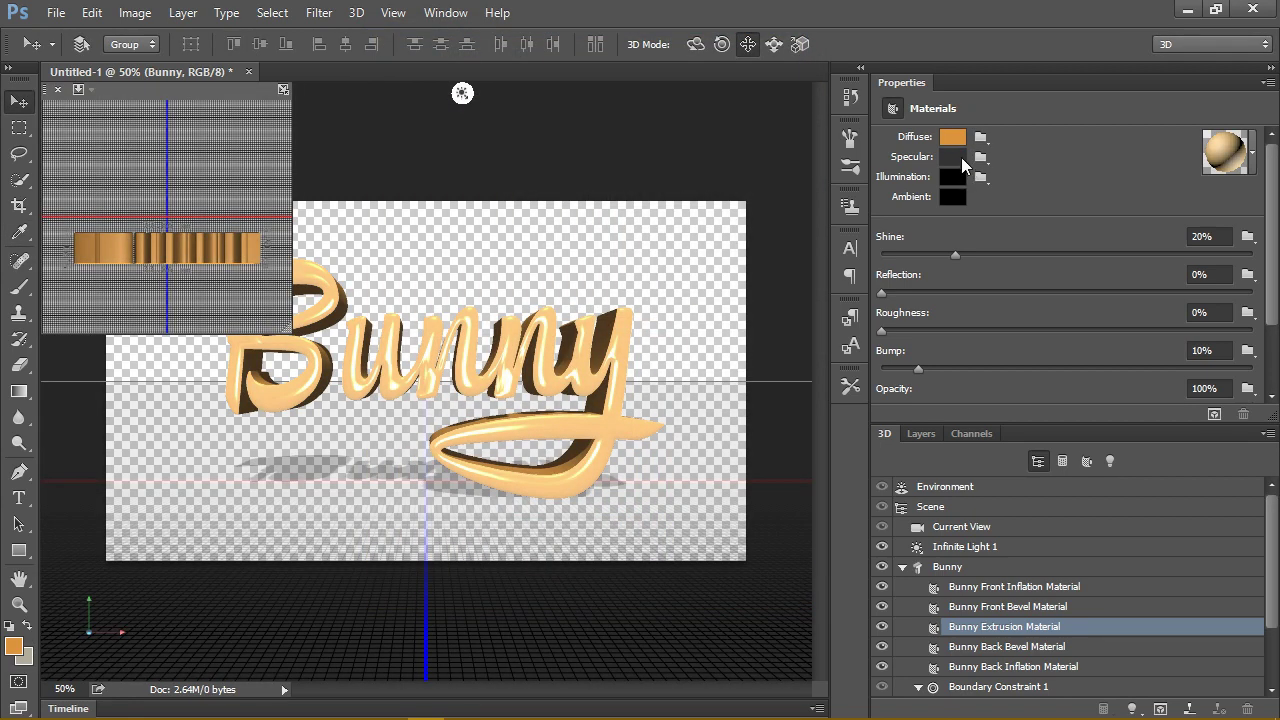
pyautogui.click(961, 157)
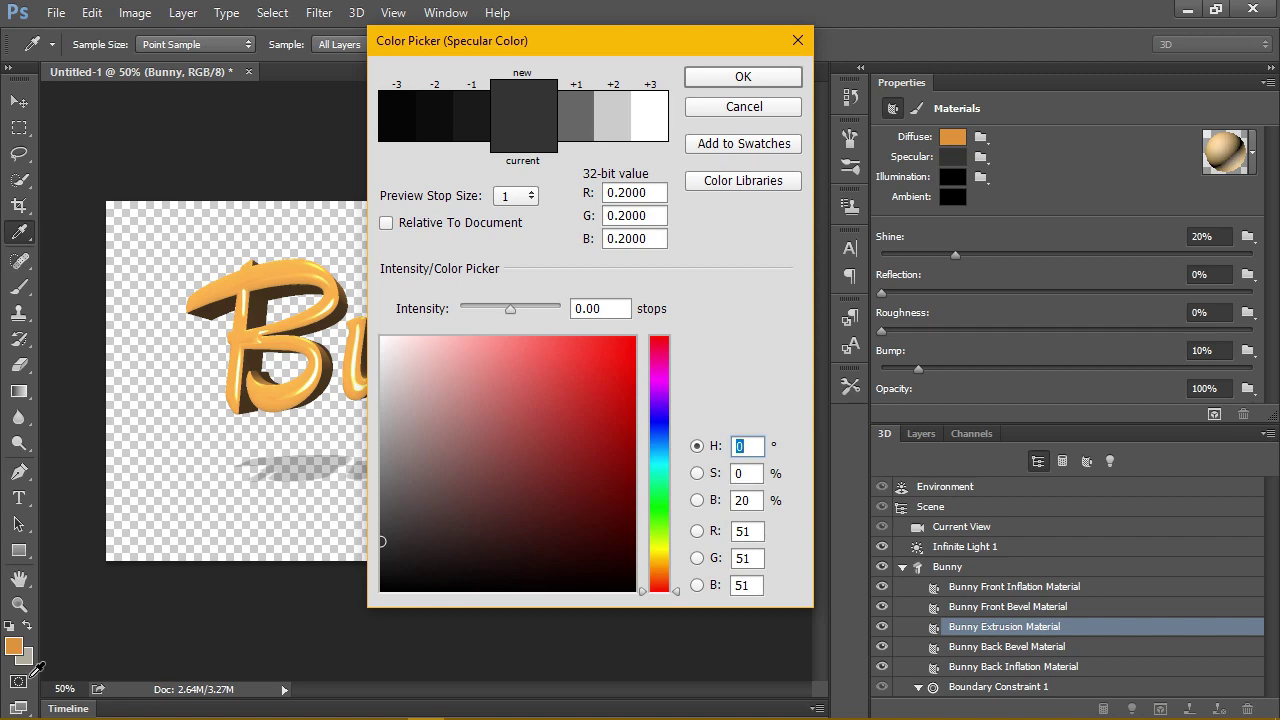
pyautogui.click(29, 677)
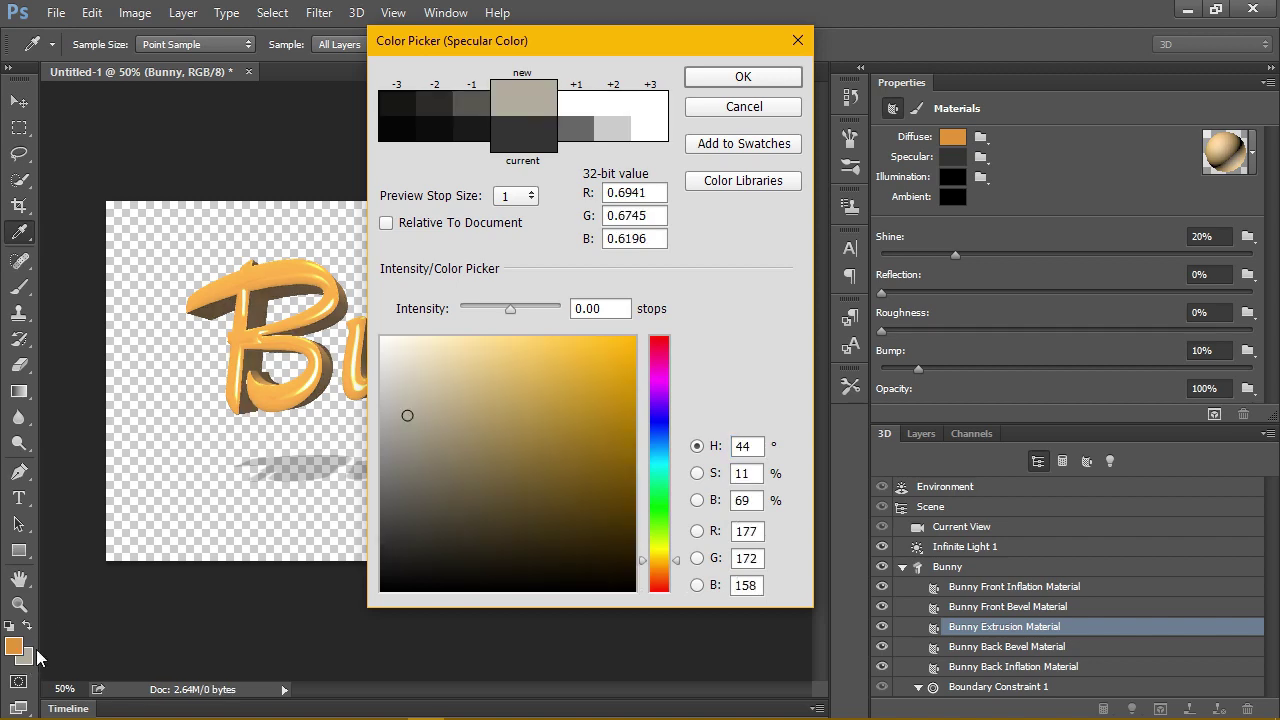
pyautogui.click(716, 80)
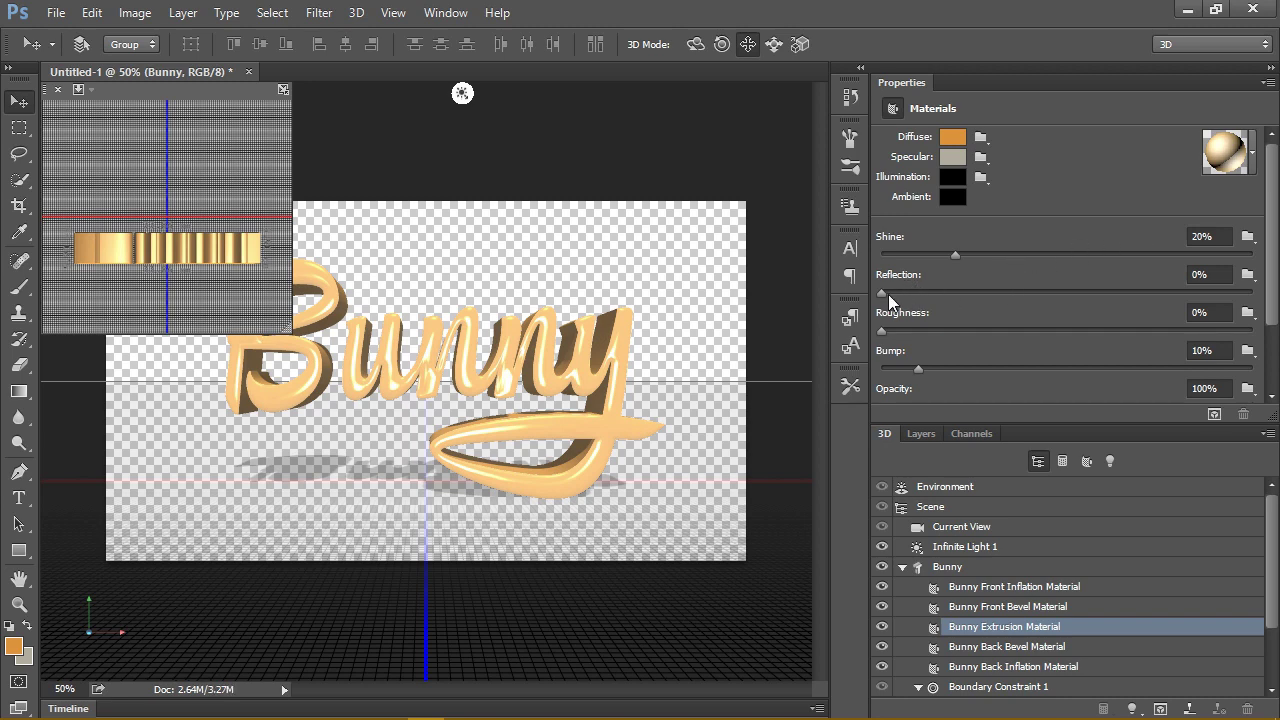
# Step: Set the material's reflection to 100%, shine to 46% and bump to 0%
pyautogui.moveTo(884, 294); pyautogui.dragTo(1252, 293)
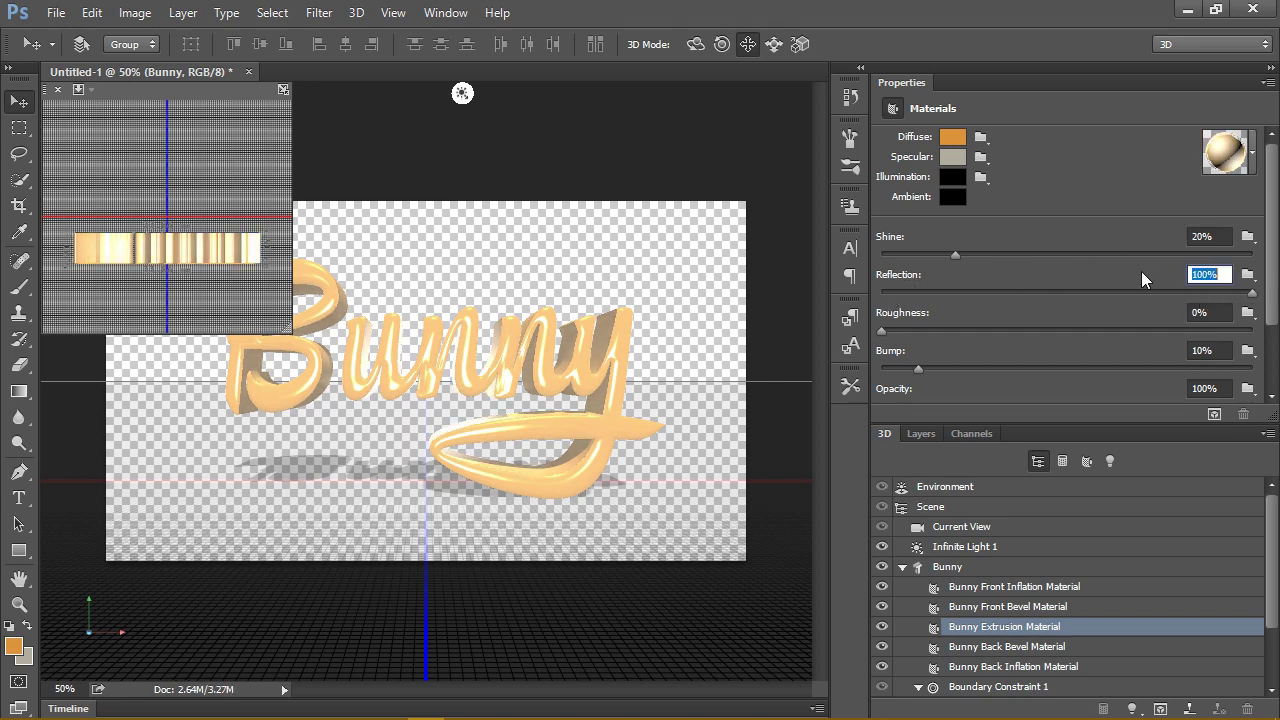
pyautogui.hotkey('shift', 'Tab')
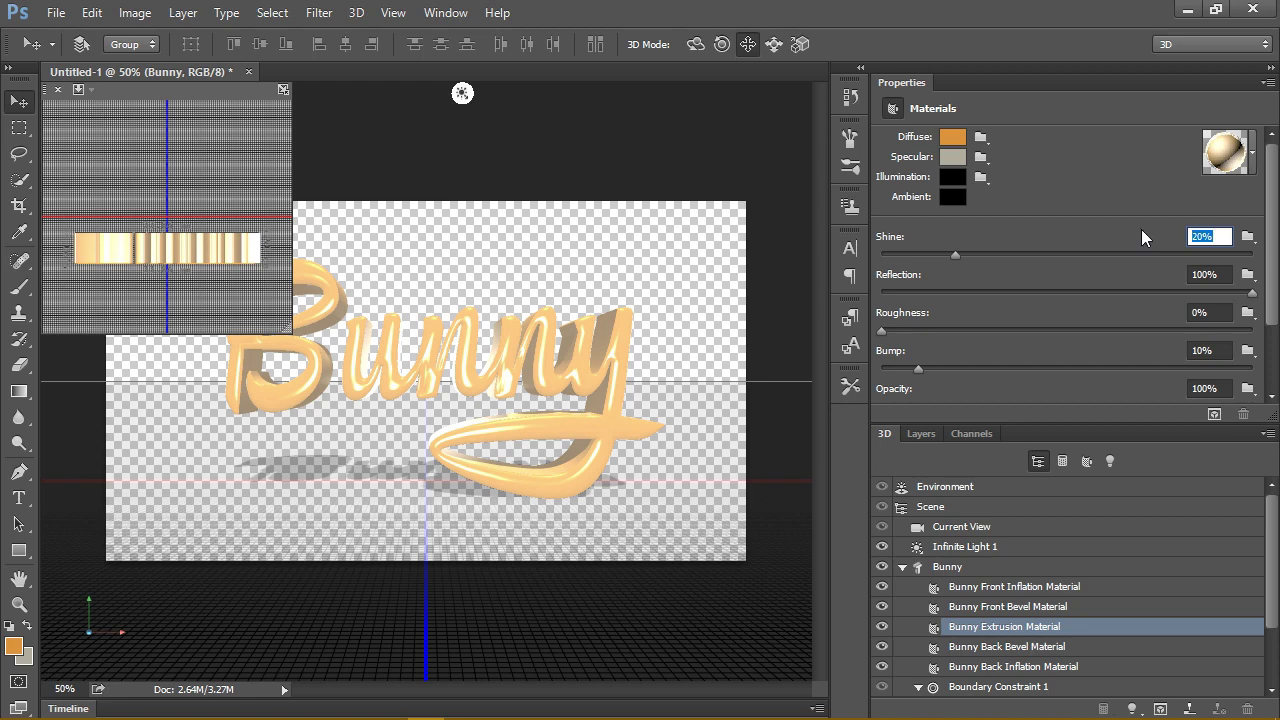
pyautogui.write('46')
pyautogui.press('Return')
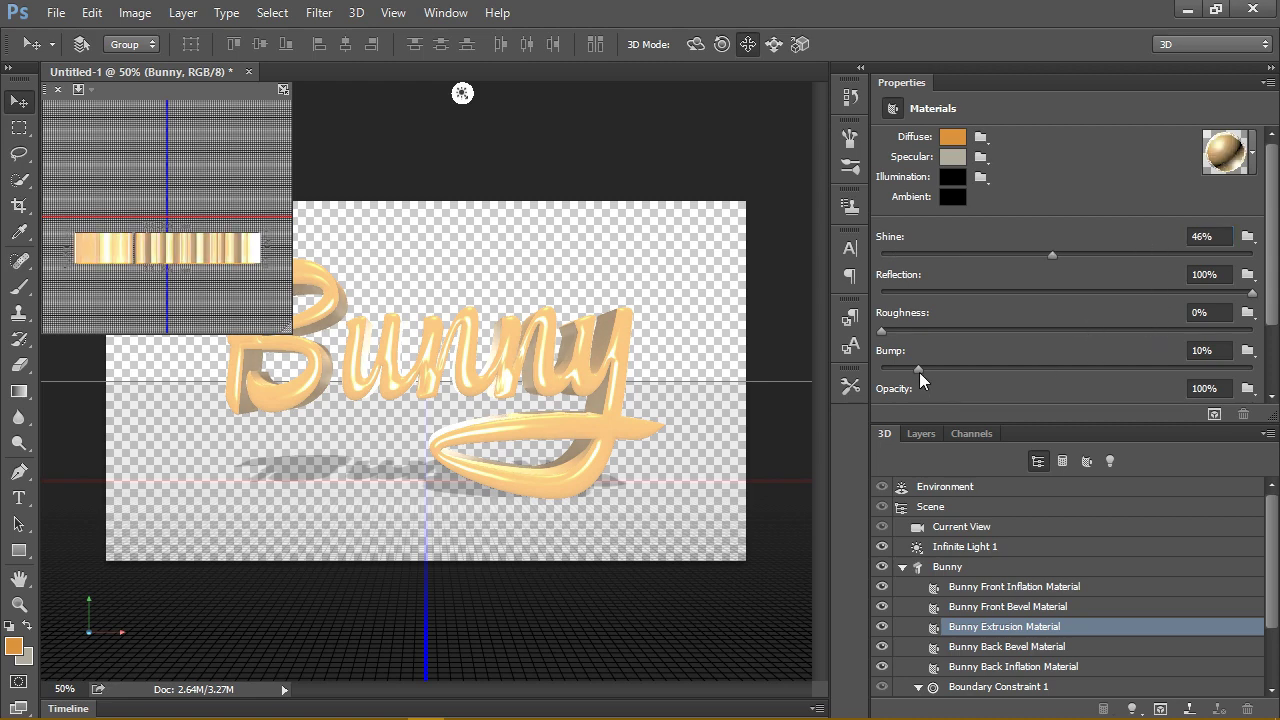
pyautogui.moveTo(919, 372); pyautogui.dragTo(880, 374)
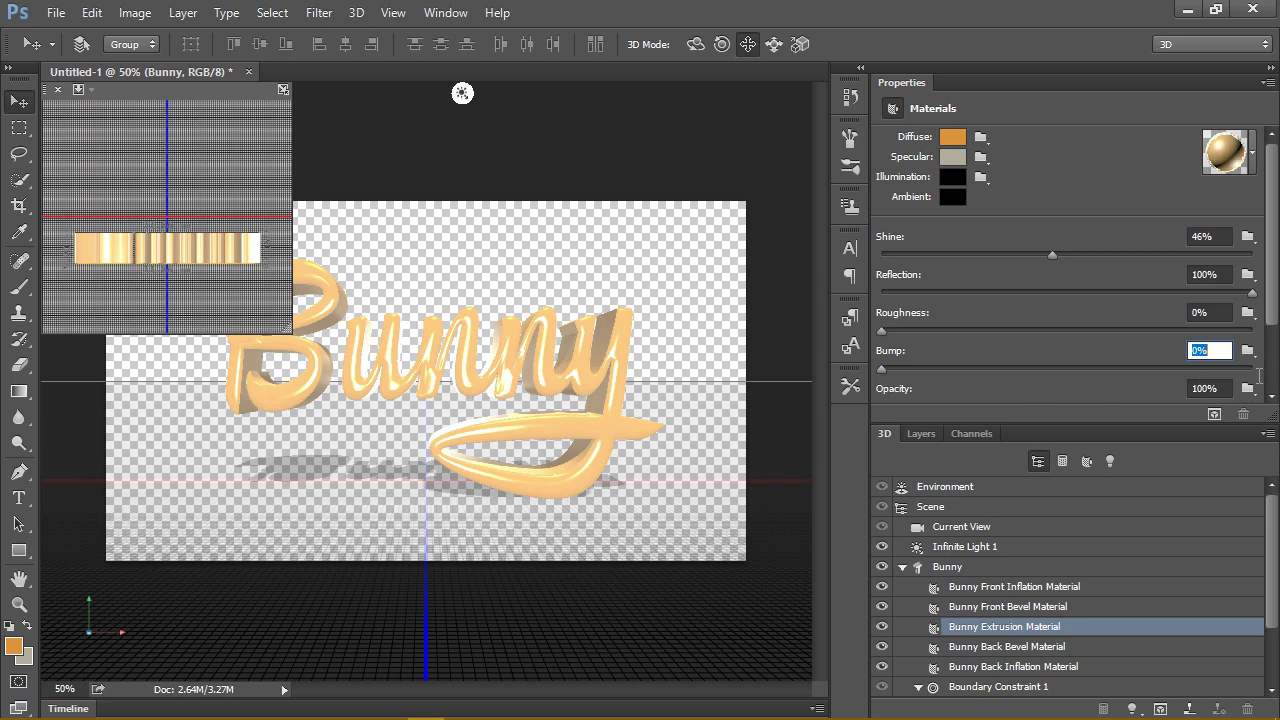
pyautogui.press('Return')
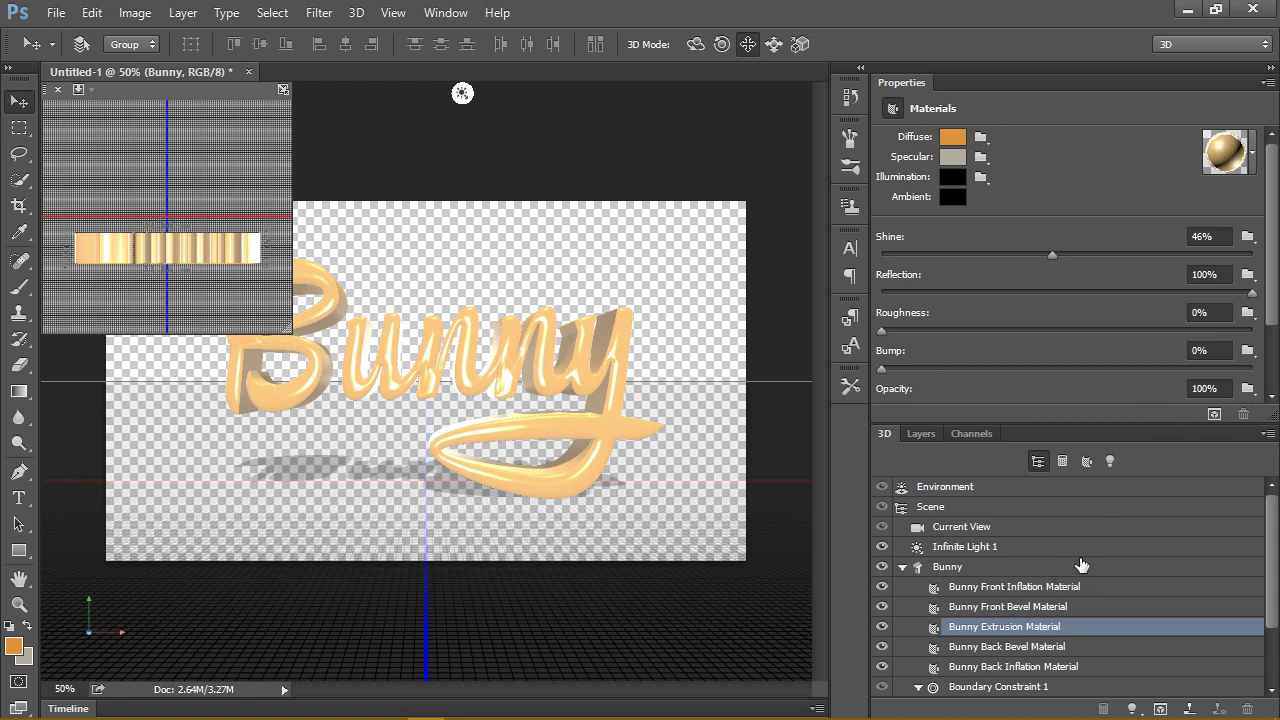
# Step: Rotate the Current View camera to 10.6° on X and 2.1° on Y
pyautogui.click(1024, 530)
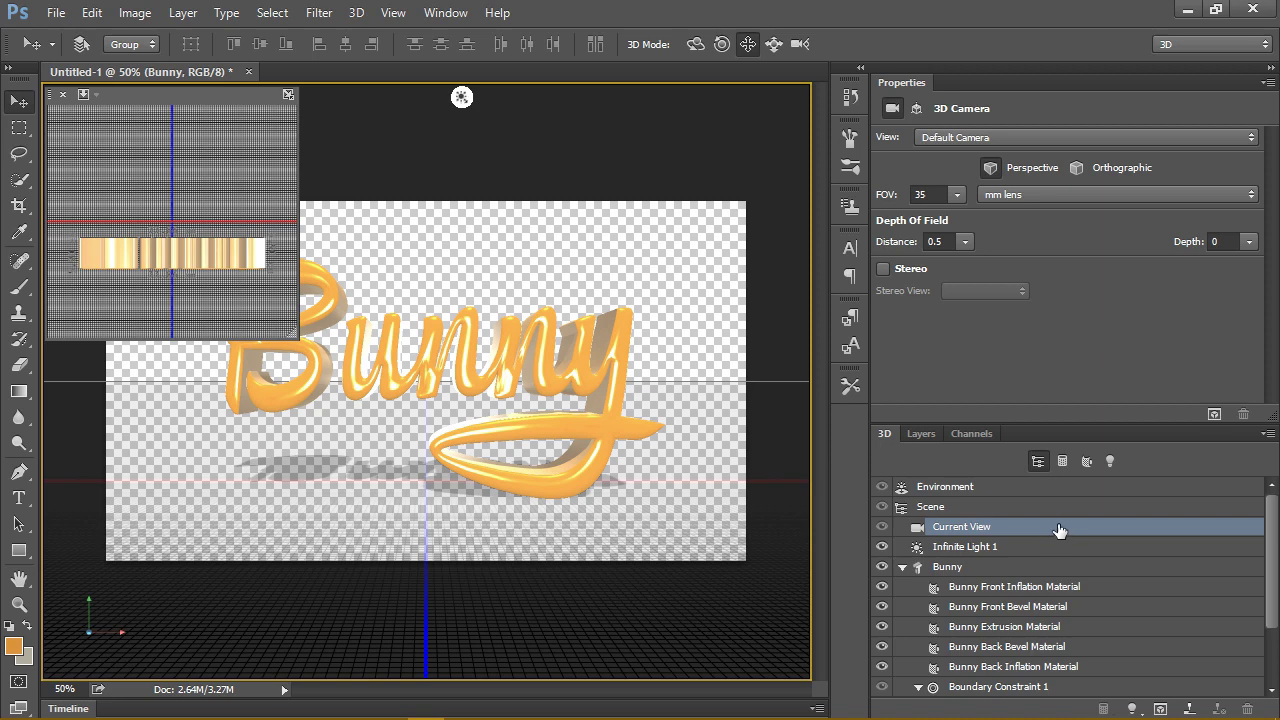
pyautogui.click(917, 108)
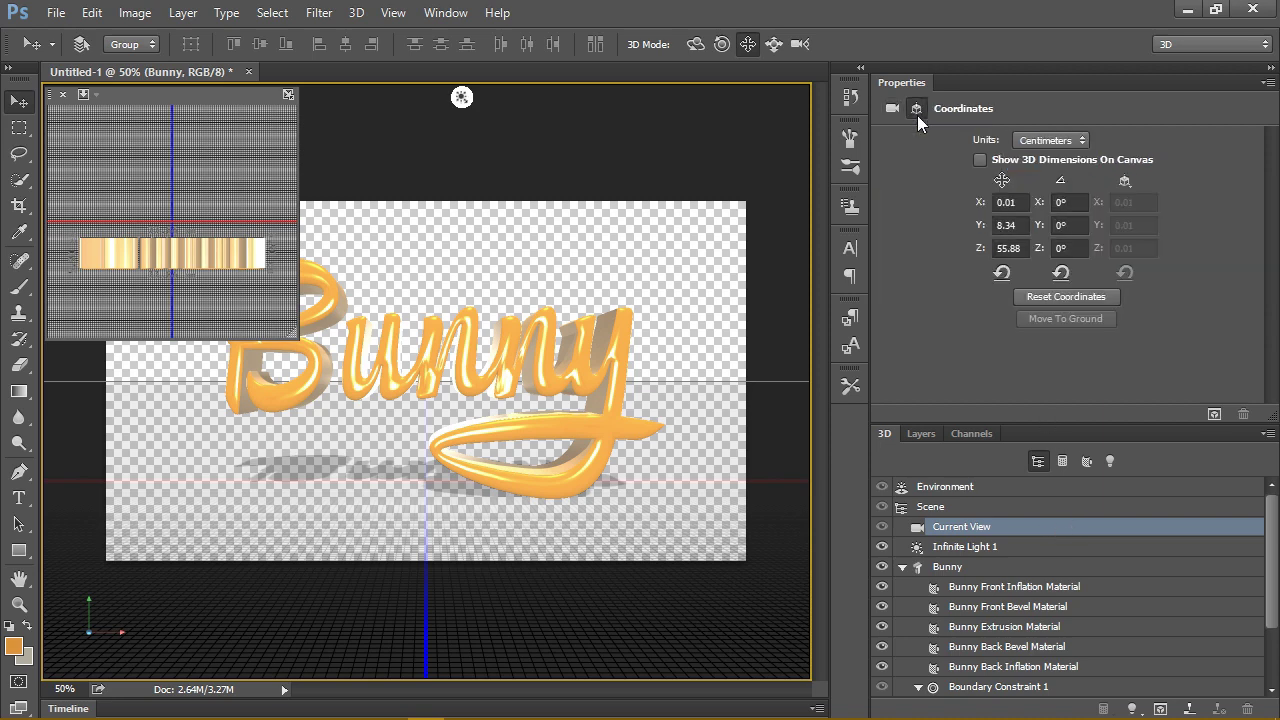
pyautogui.click(1077, 205)
pyautogui.write('10')
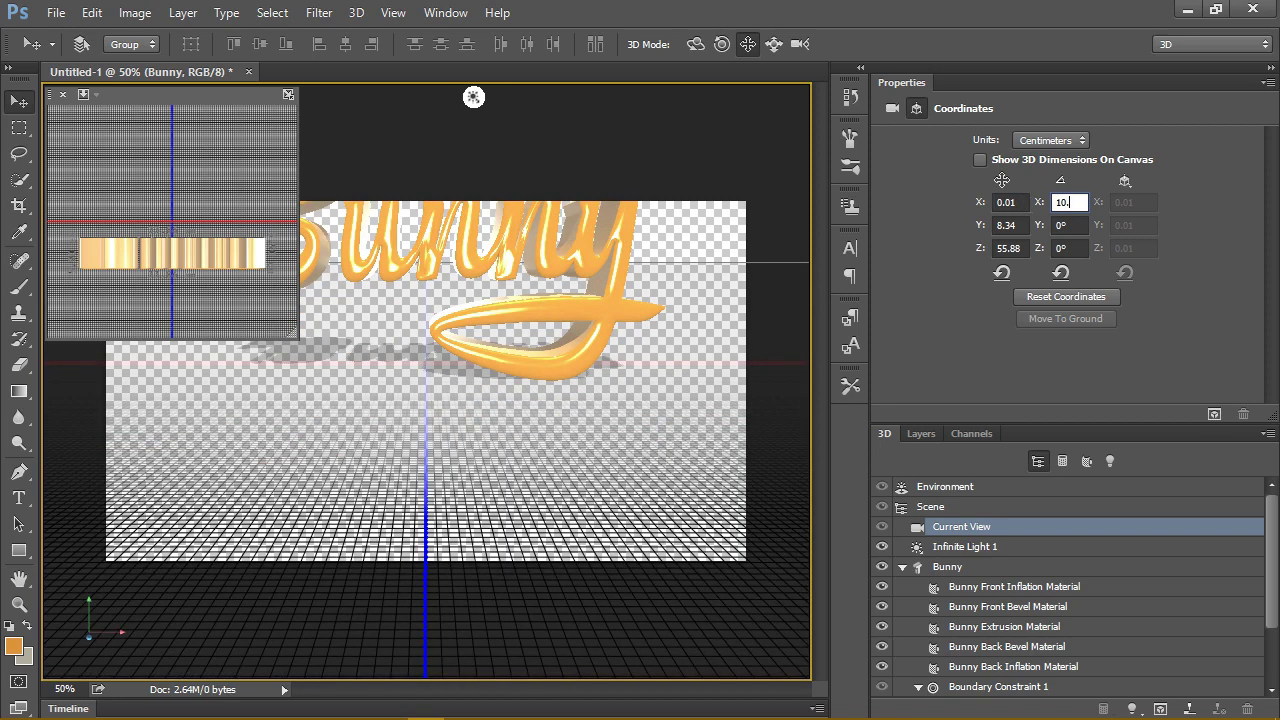
pyautogui.write('.6')
pyautogui.press('Return')
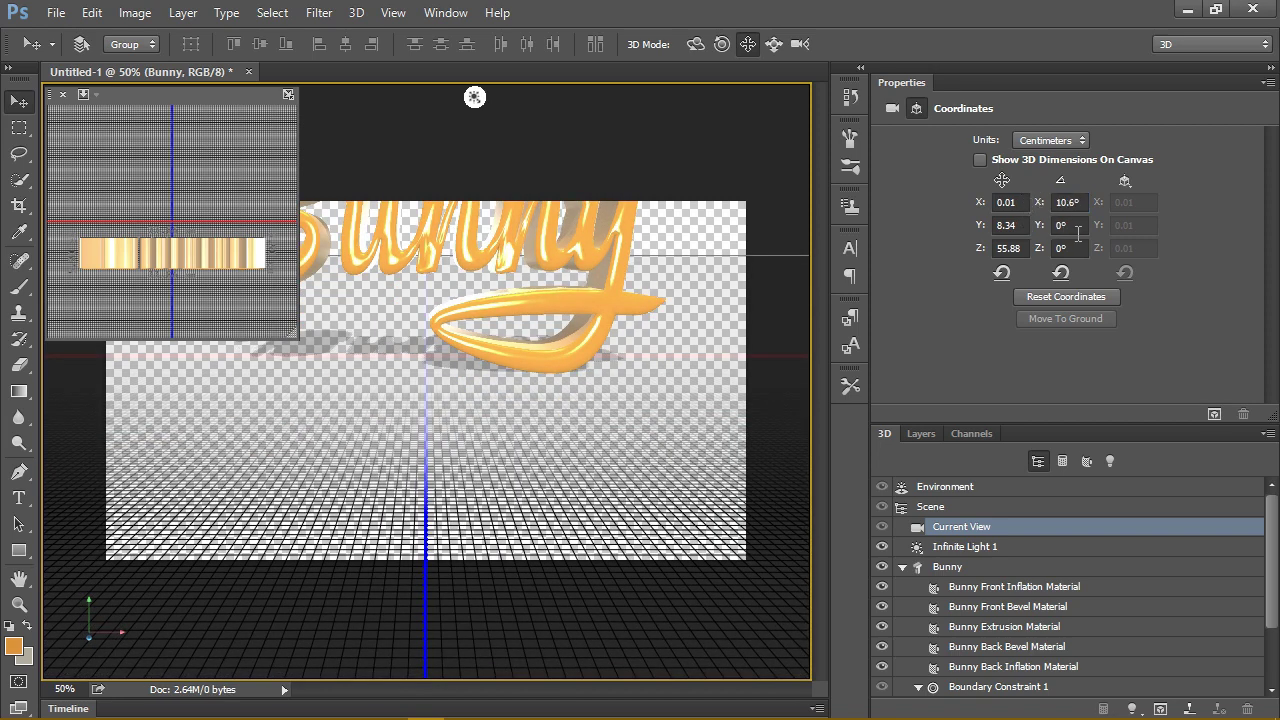
pyautogui.click(1072, 226)
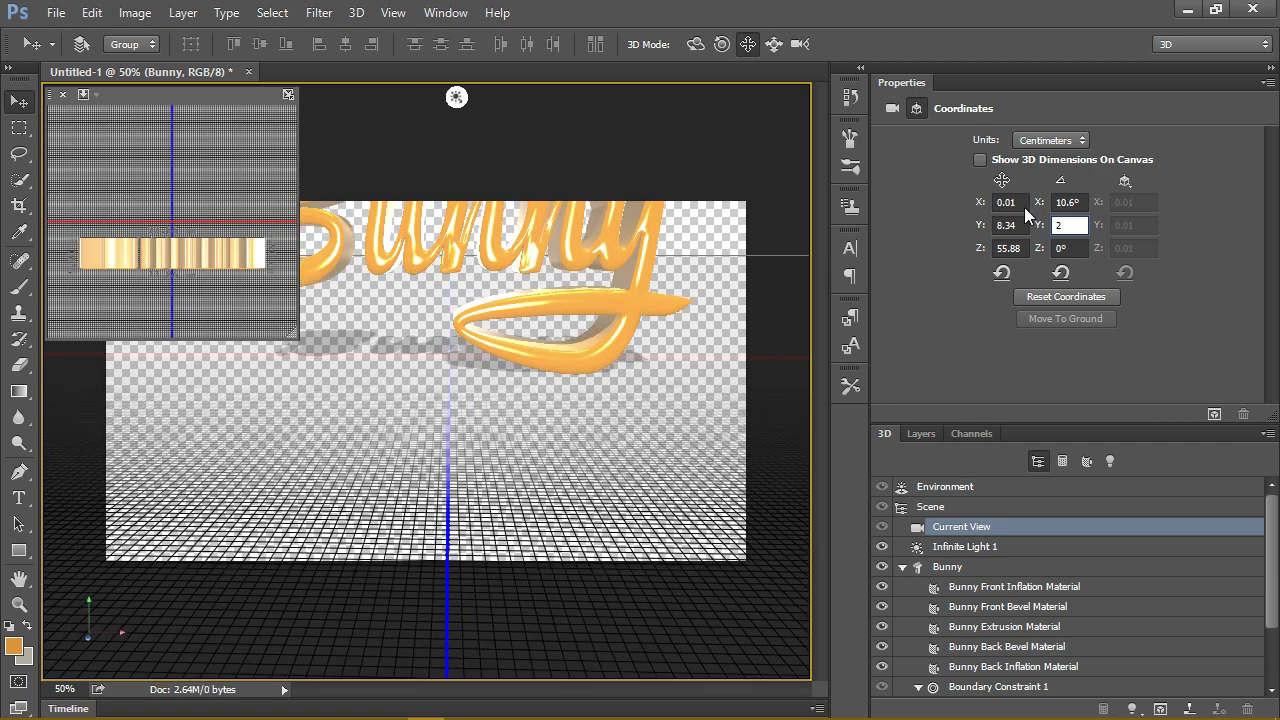
pyautogui.write('2.1')
pyautogui.press('Return')
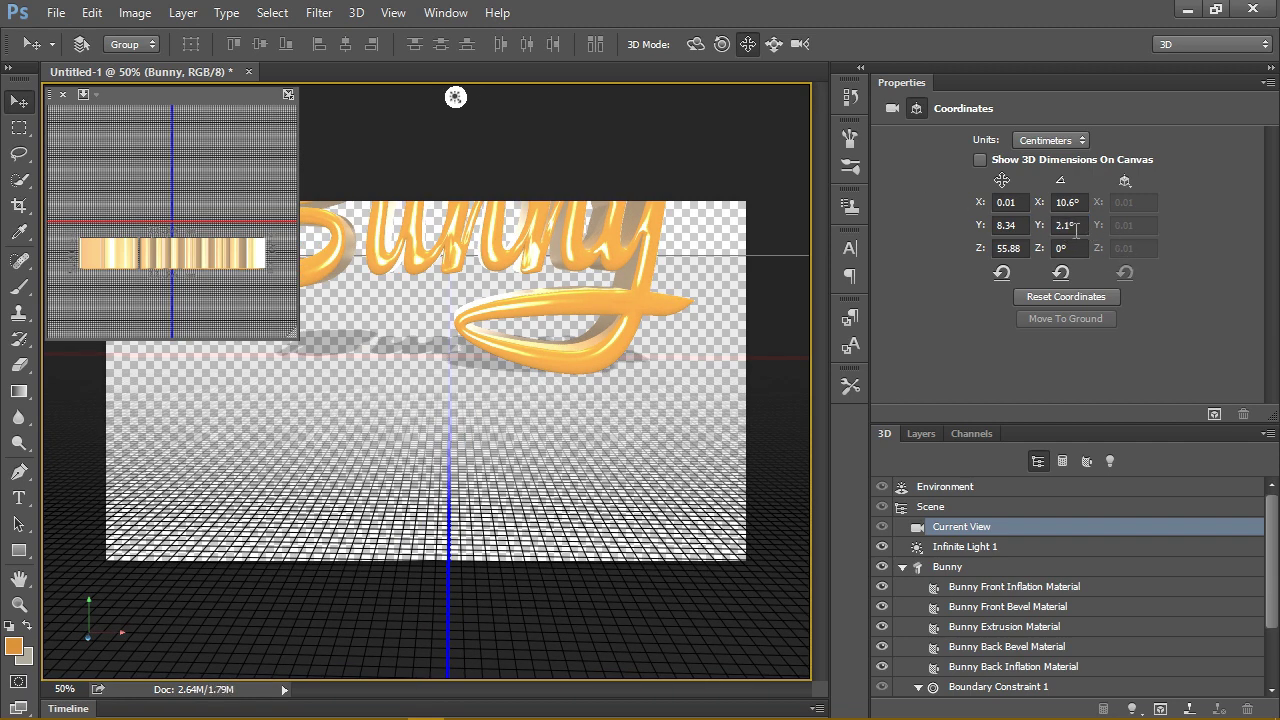
# Step: Pan the 3D camera to centre the Bunny text lower, then select Infinite Light 1
pyautogui.click(892, 110)
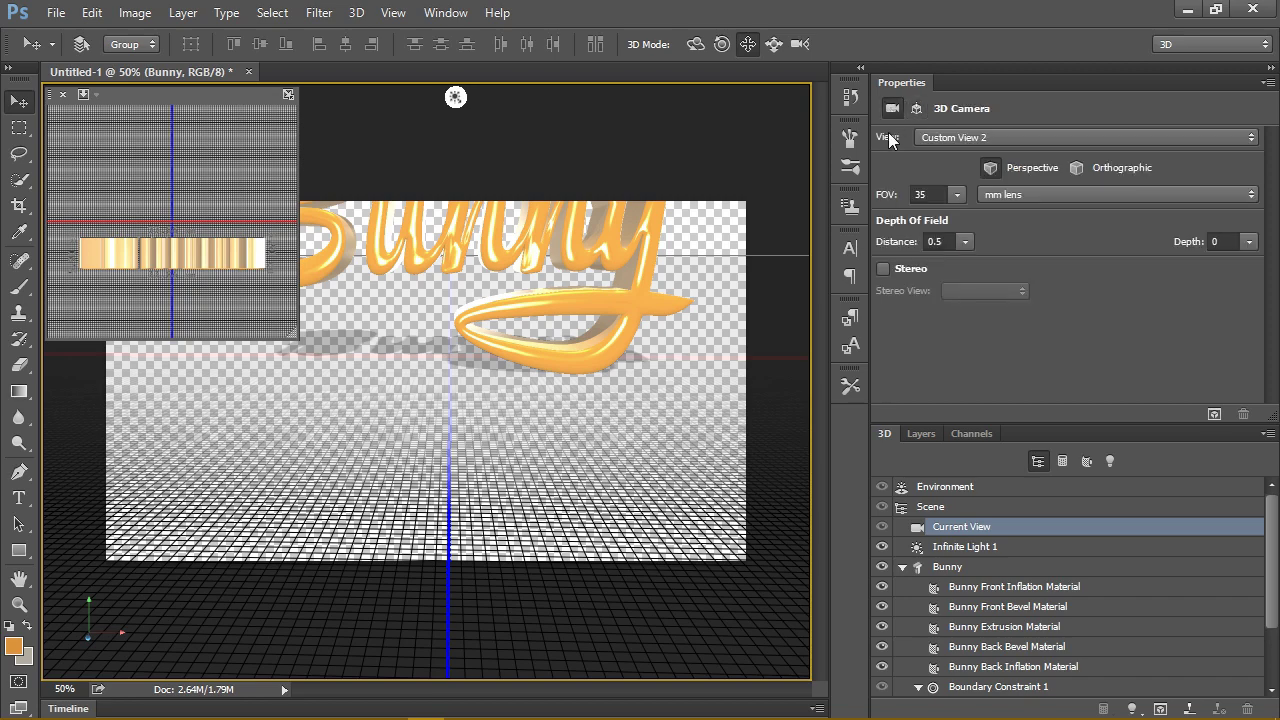
pyautogui.click(748, 44)
pyautogui.moveTo(606, 289)
pyautogui.mouseDown()
pyautogui.moveTo(581, 437)
pyautogui.moveTo(538, 433)
pyautogui.mouseUp()
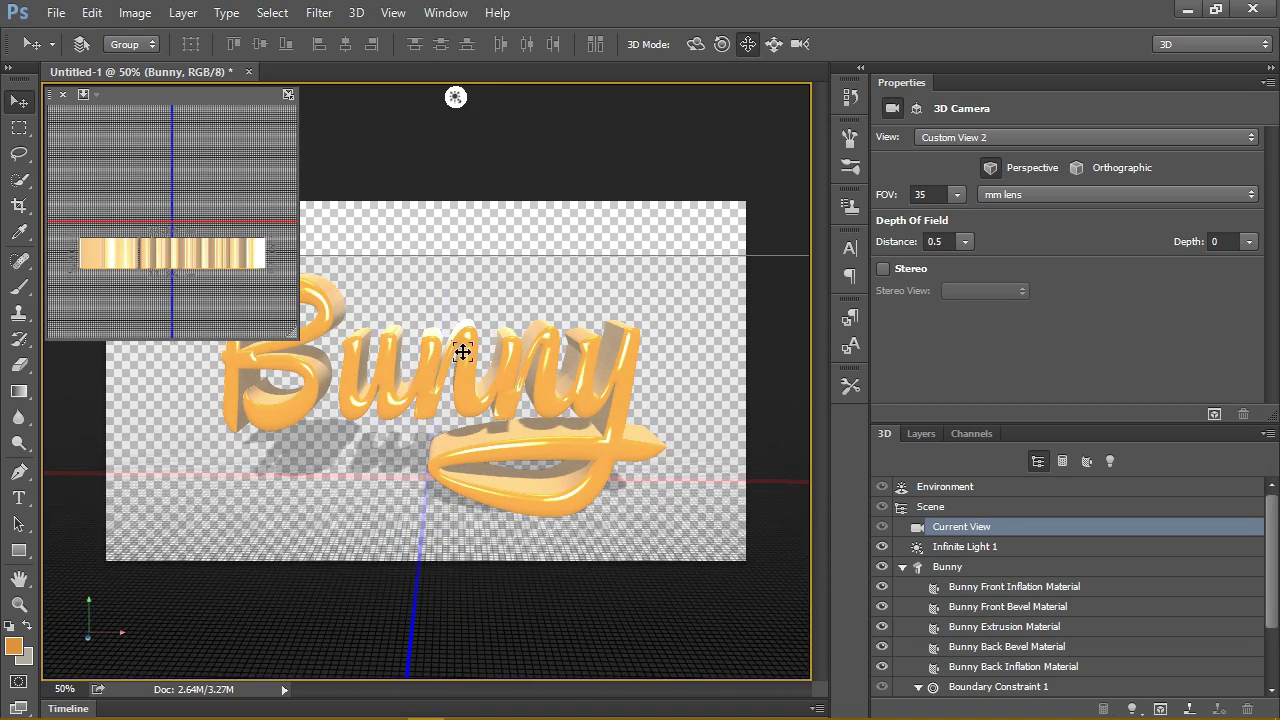
pyautogui.click(980, 550)
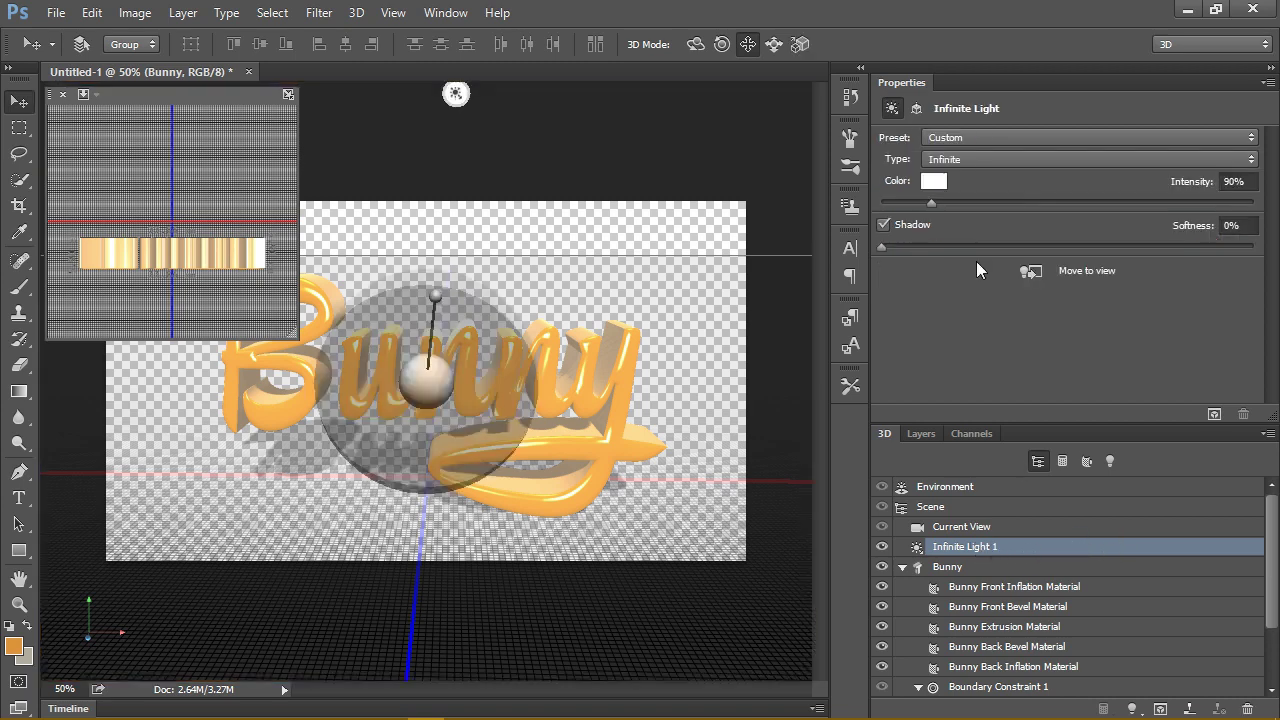
# Step: Set Infinite Light 1's rotation to -10.7° on X and -7.7° on Y
pyautogui.click(917, 110)
pyautogui.click(1084, 203)
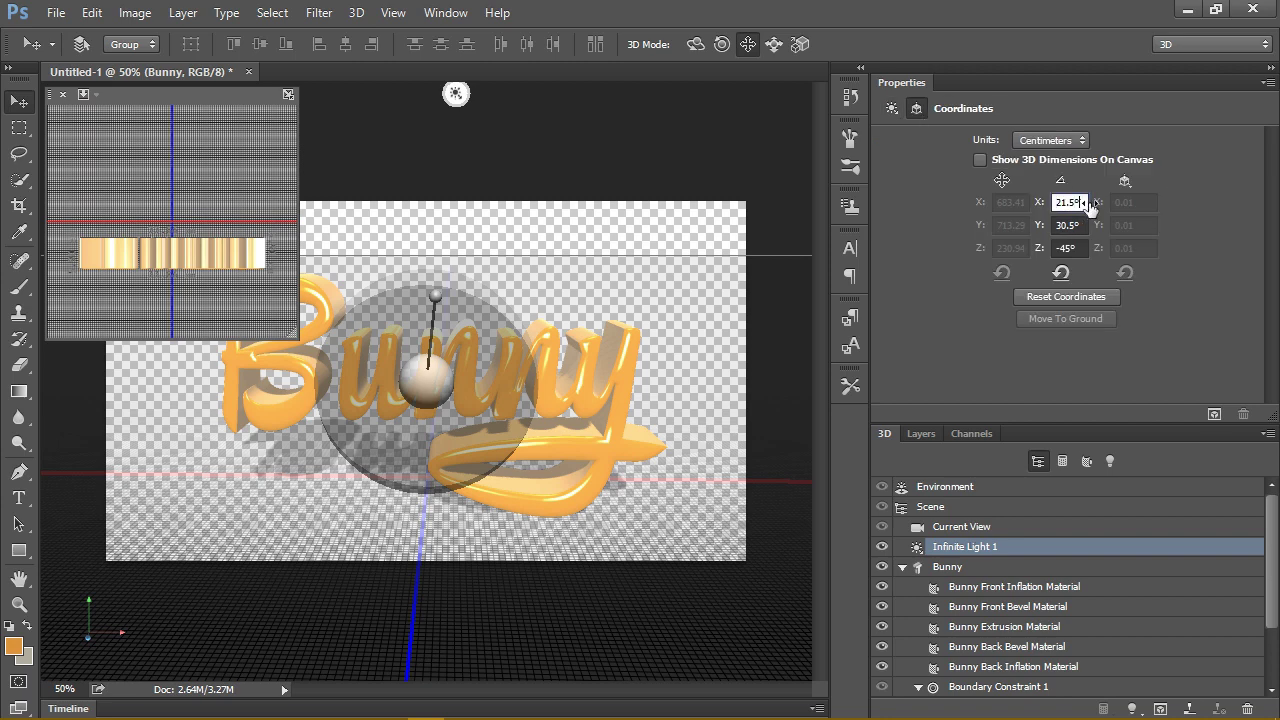
pyautogui.click(1088, 205)
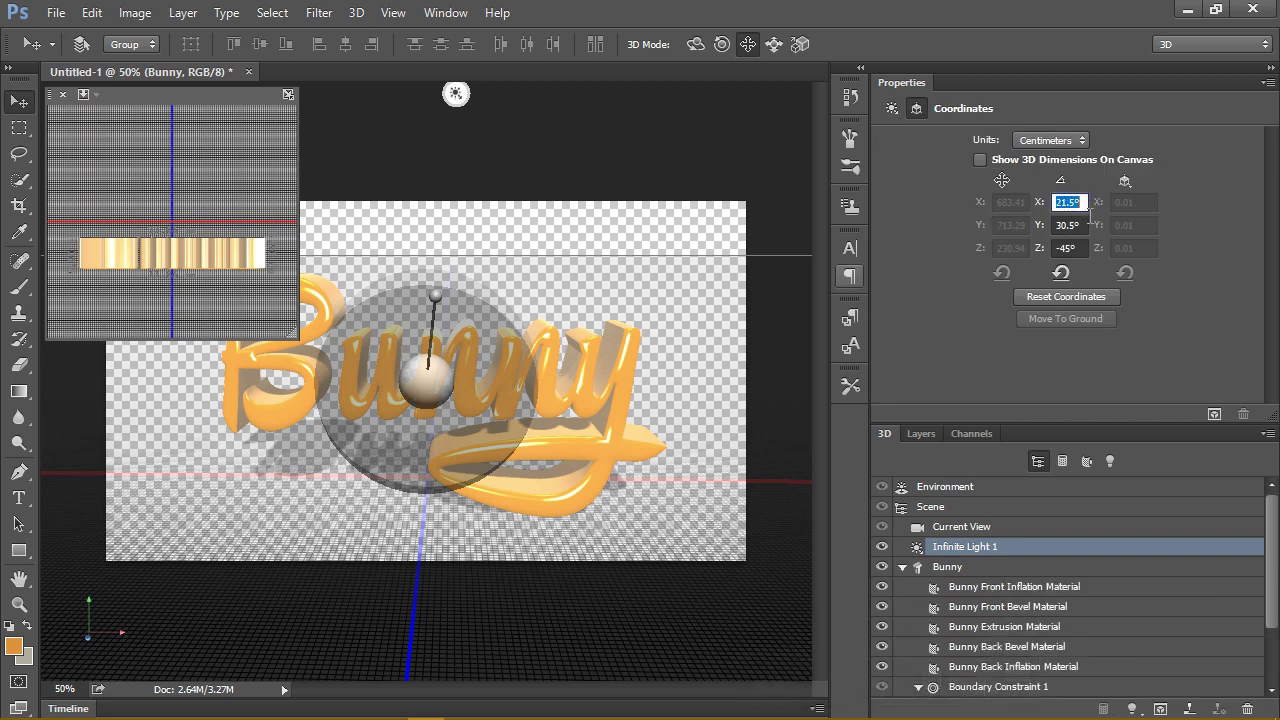
pyautogui.write('-10.7')
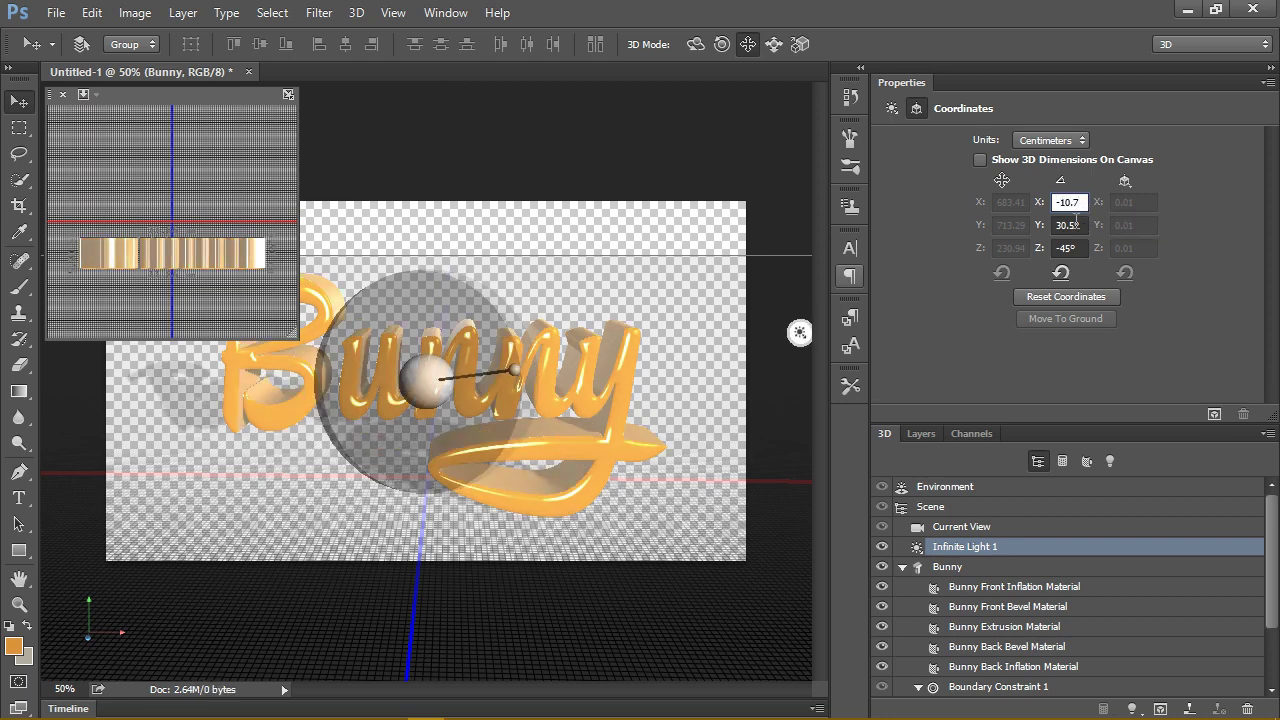
pyautogui.press('Return')
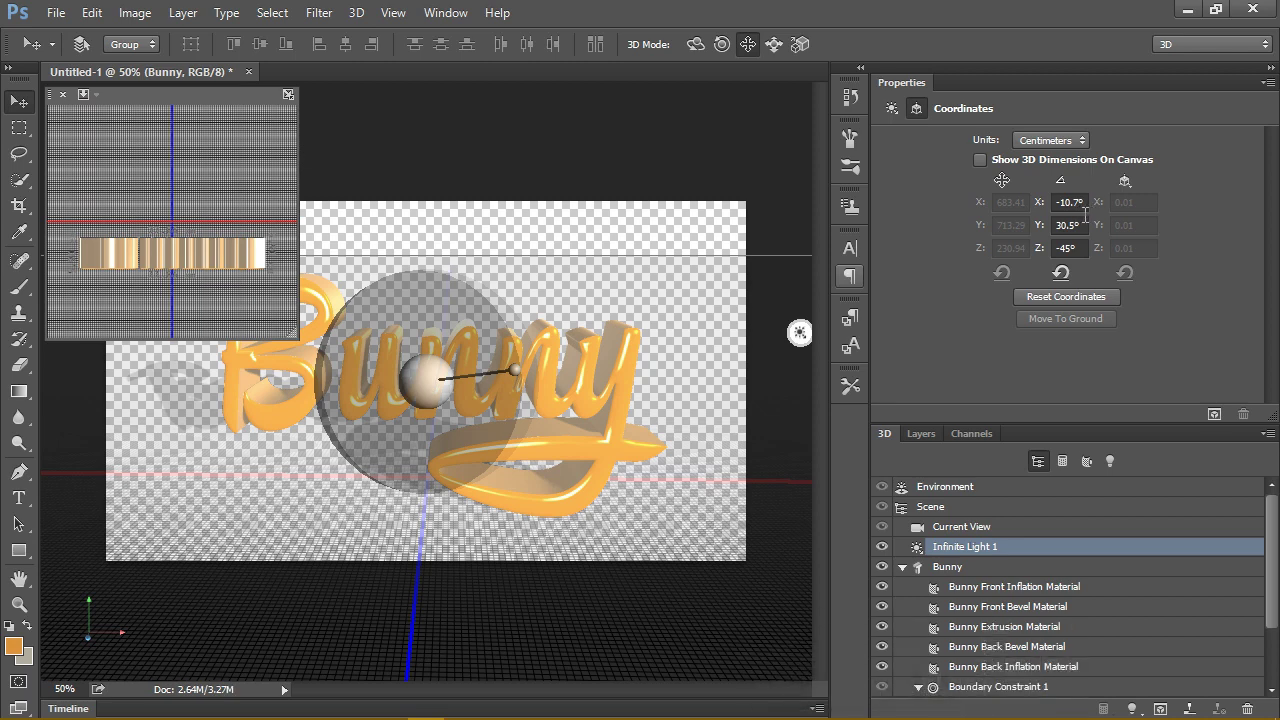
pyautogui.click(1086, 225)
pyautogui.write('-')
pyautogui.write('7.7')
pyautogui.press('Return')
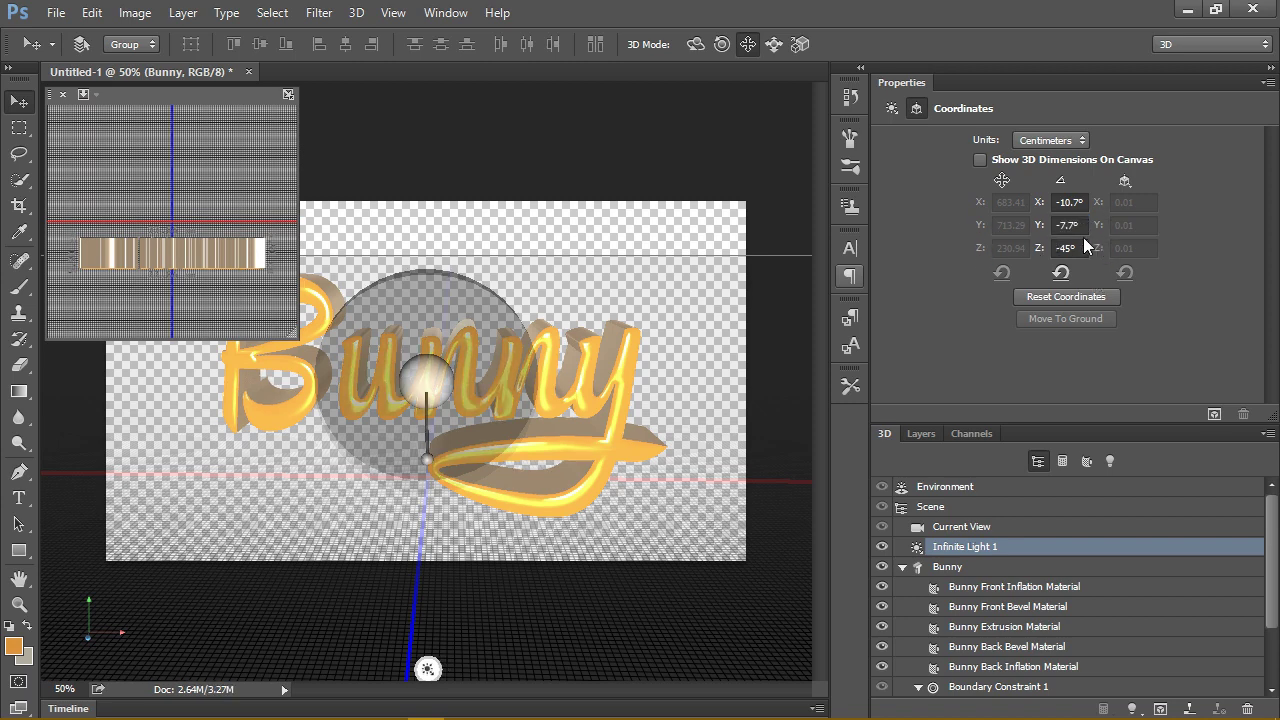
# Step: Set Infinite Light 1's Z rotation to -46.5°
pyautogui.press('Return')
pyautogui.click(1094, 257)
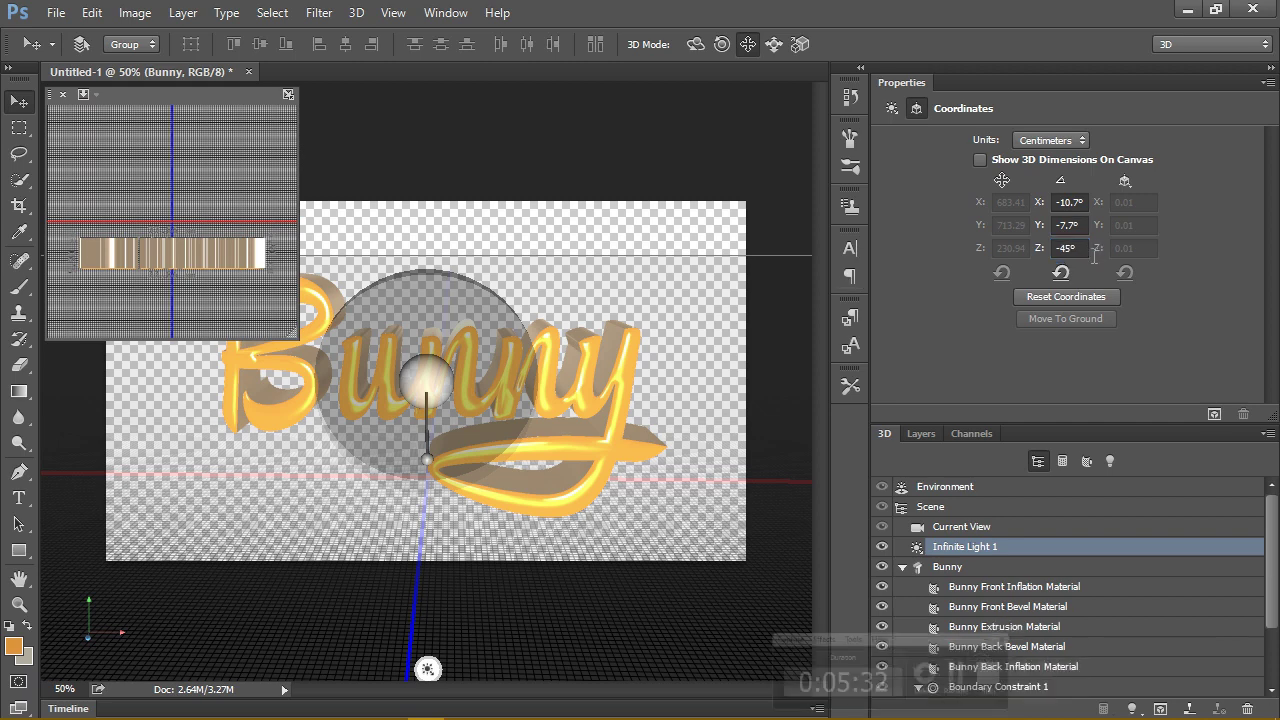
pyautogui.click(1077, 252)
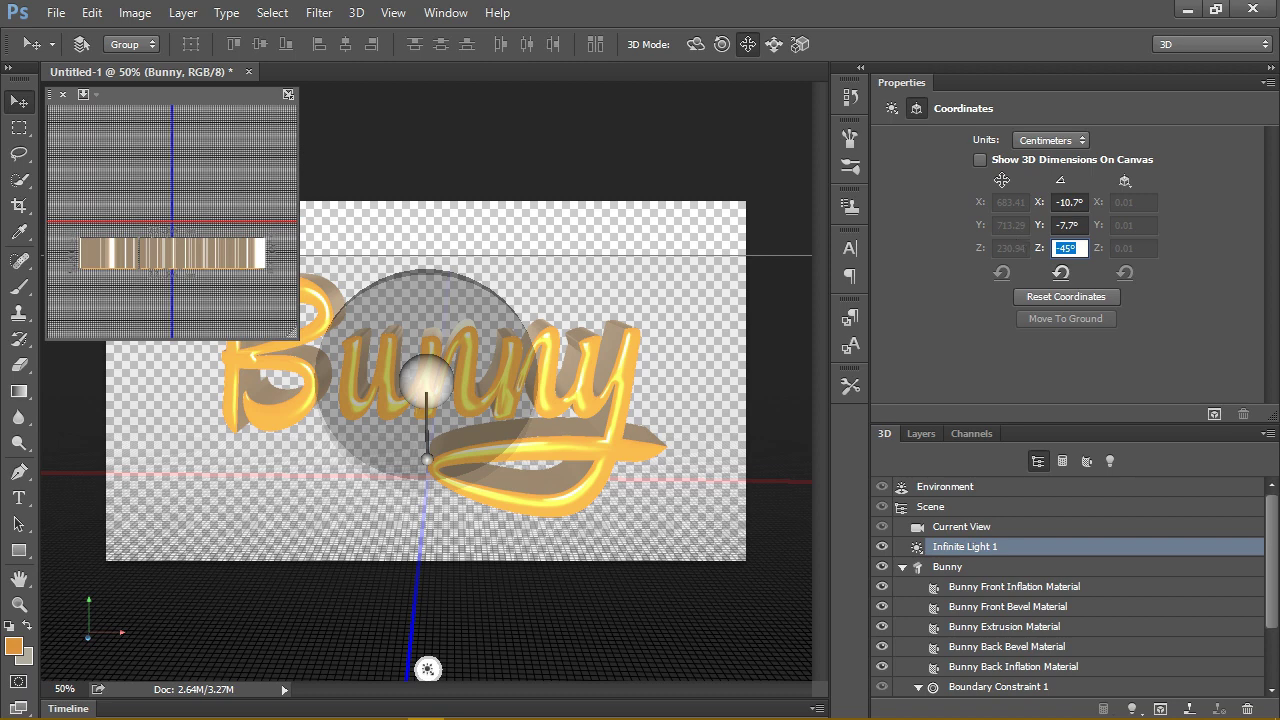
pyautogui.write('-46')
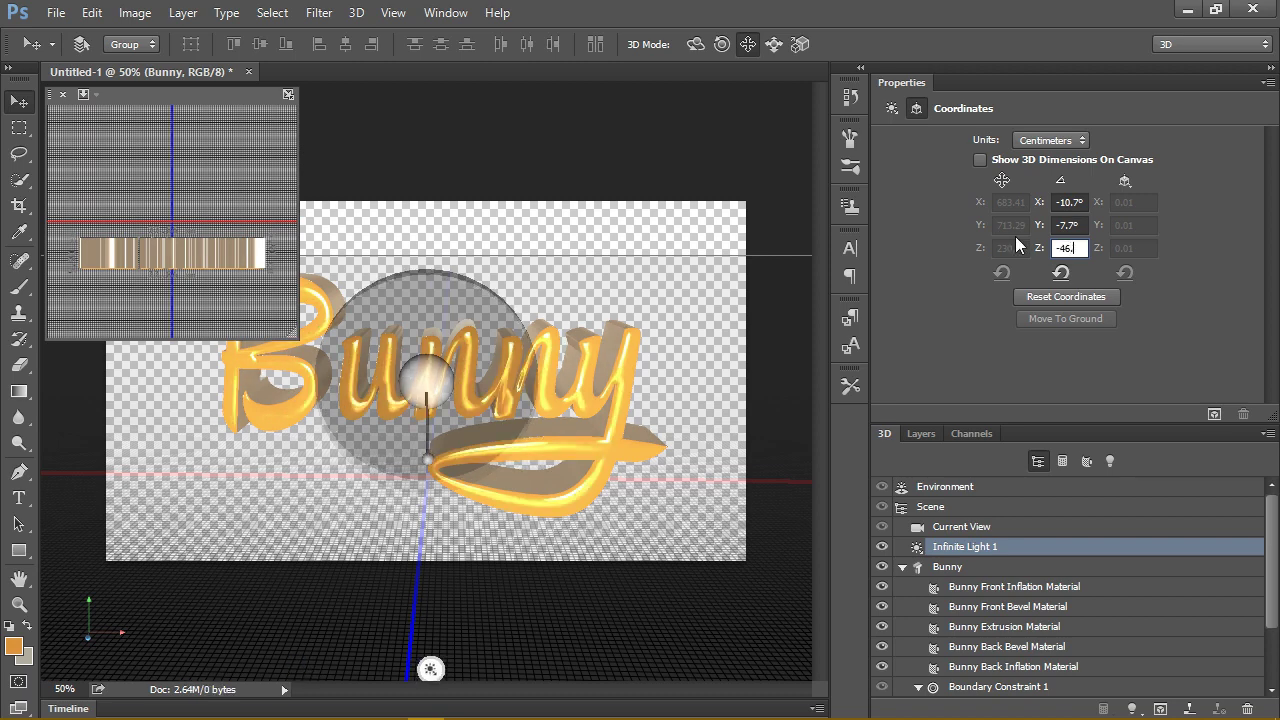
pyautogui.write('.5')
pyautogui.press('Return')
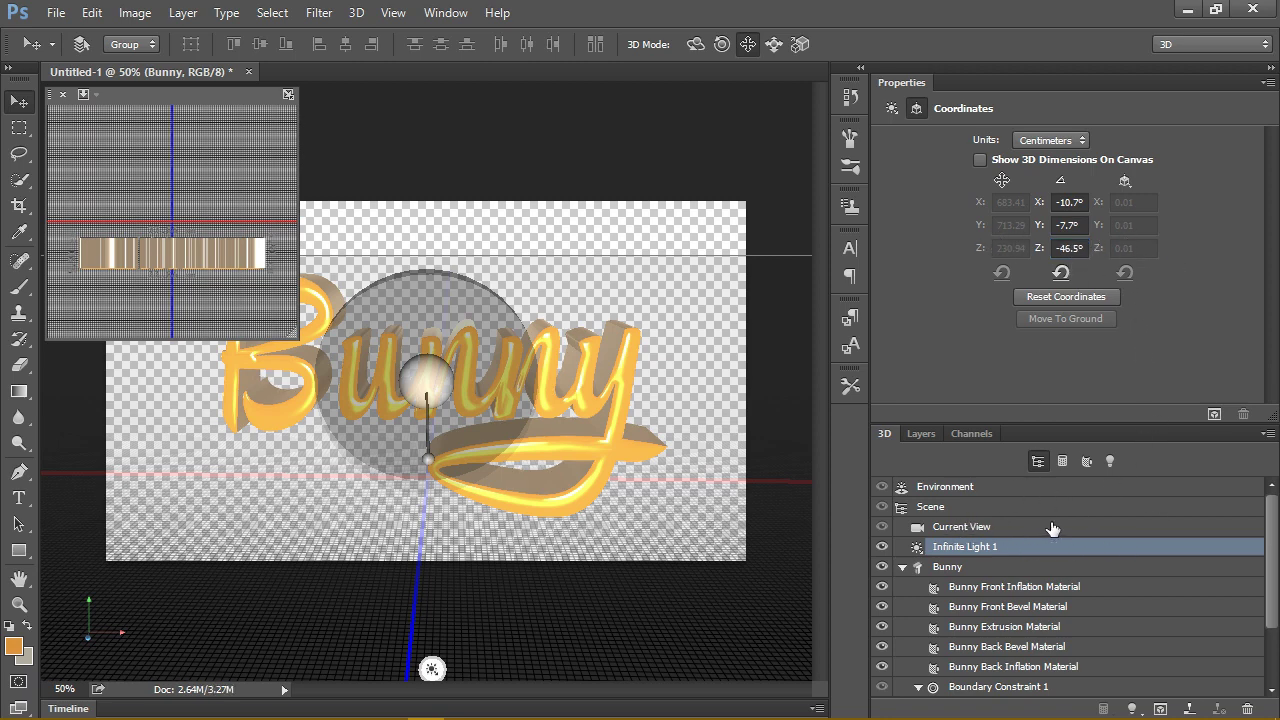
# Step: Replace the Environment's IBL texture with the gold image and set its intensity to 5%
pyautogui.click(1002, 492)
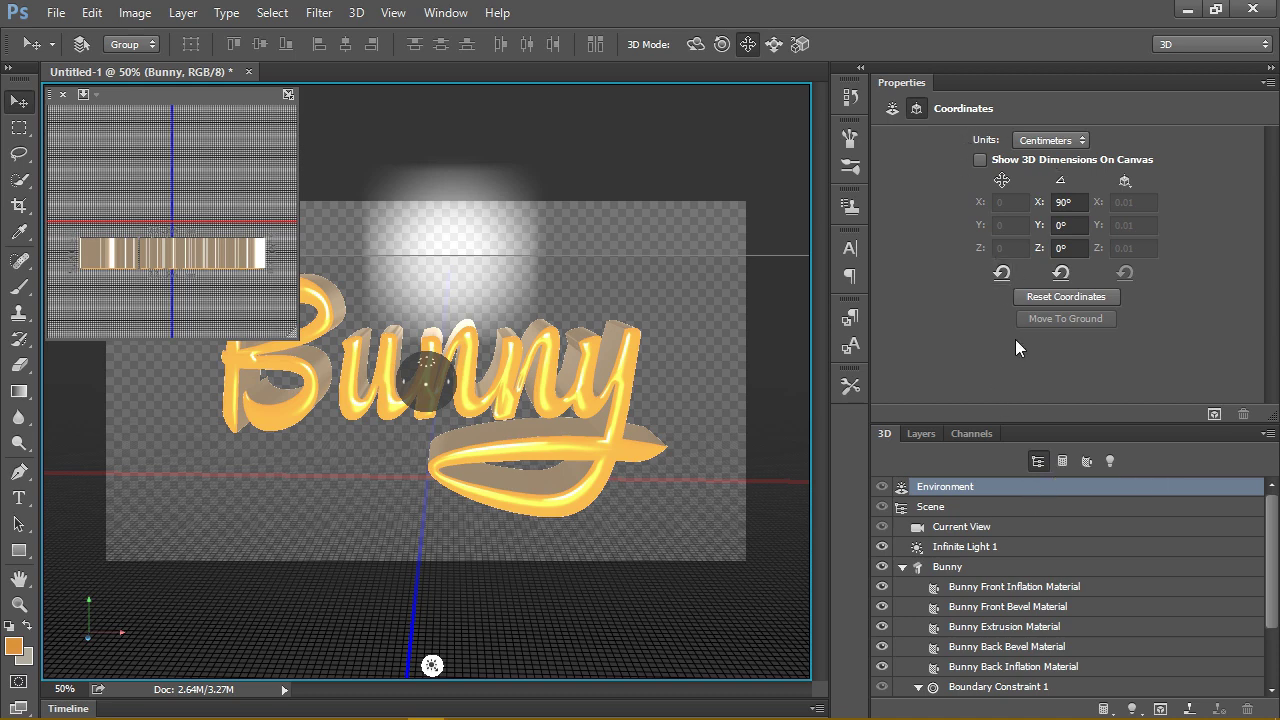
pyautogui.click(893, 113)
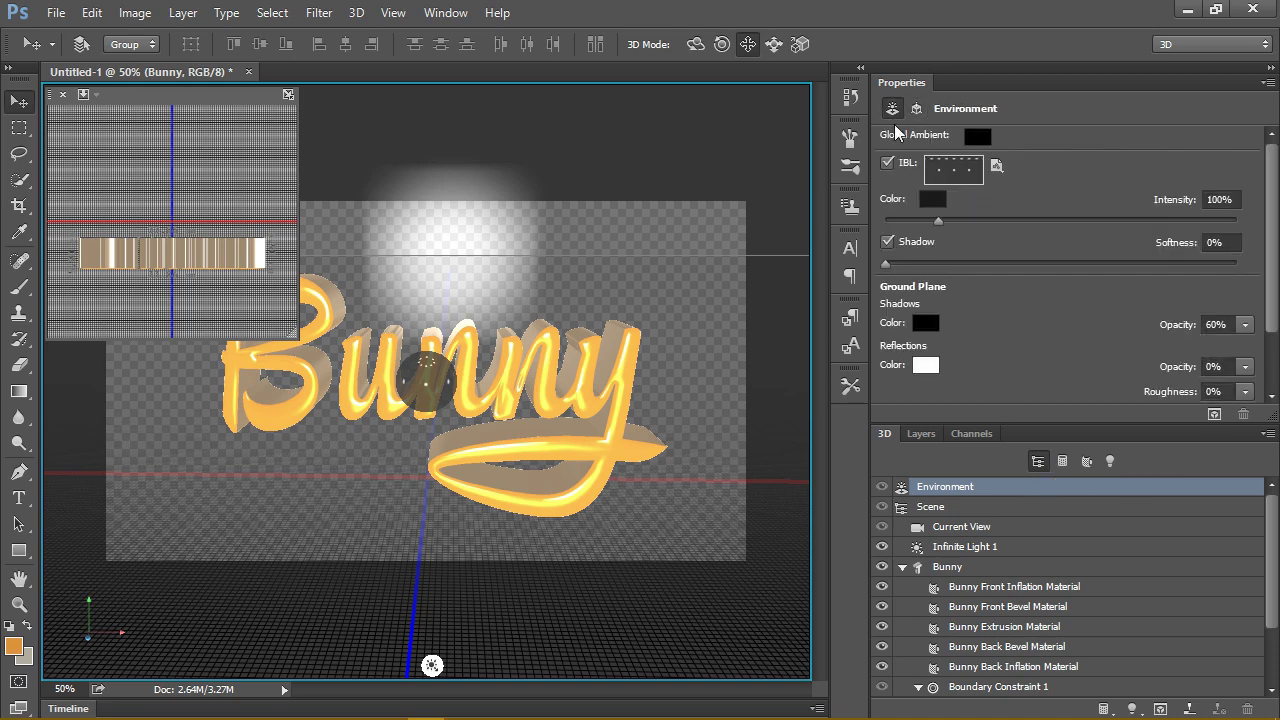
pyautogui.click(996, 165)
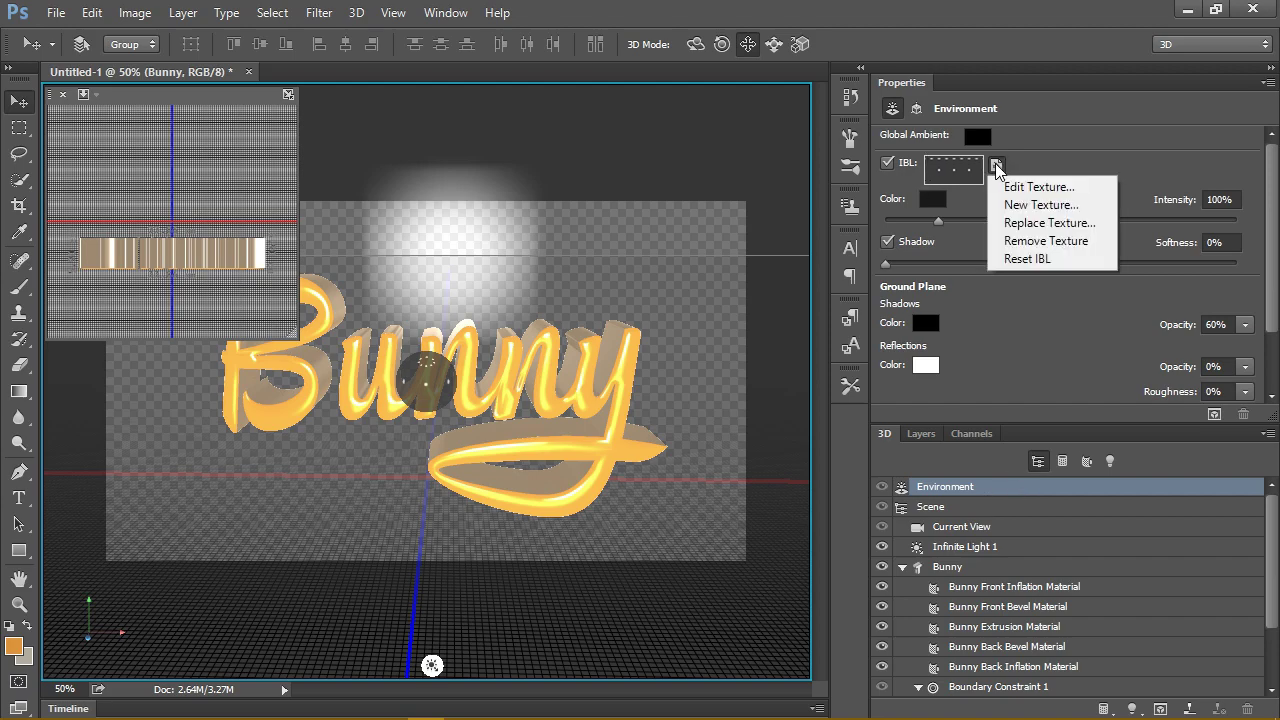
pyautogui.click(1049, 223)
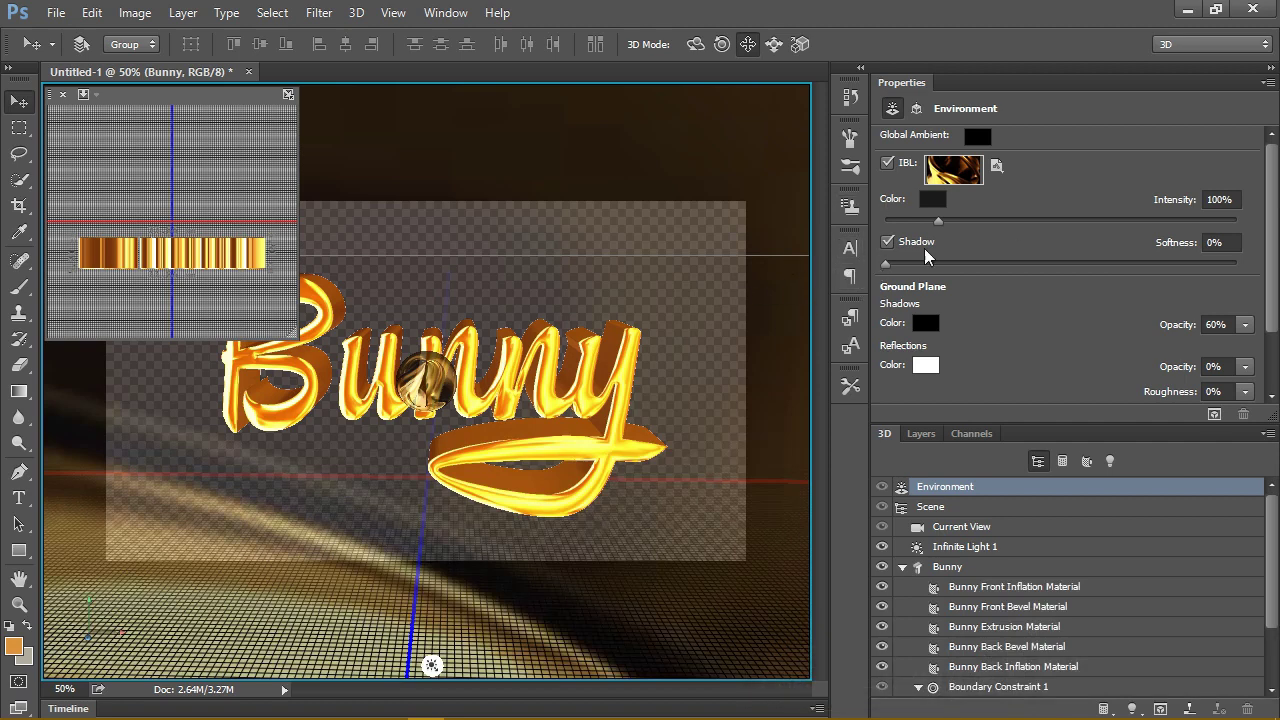
pyautogui.click(1245, 202)
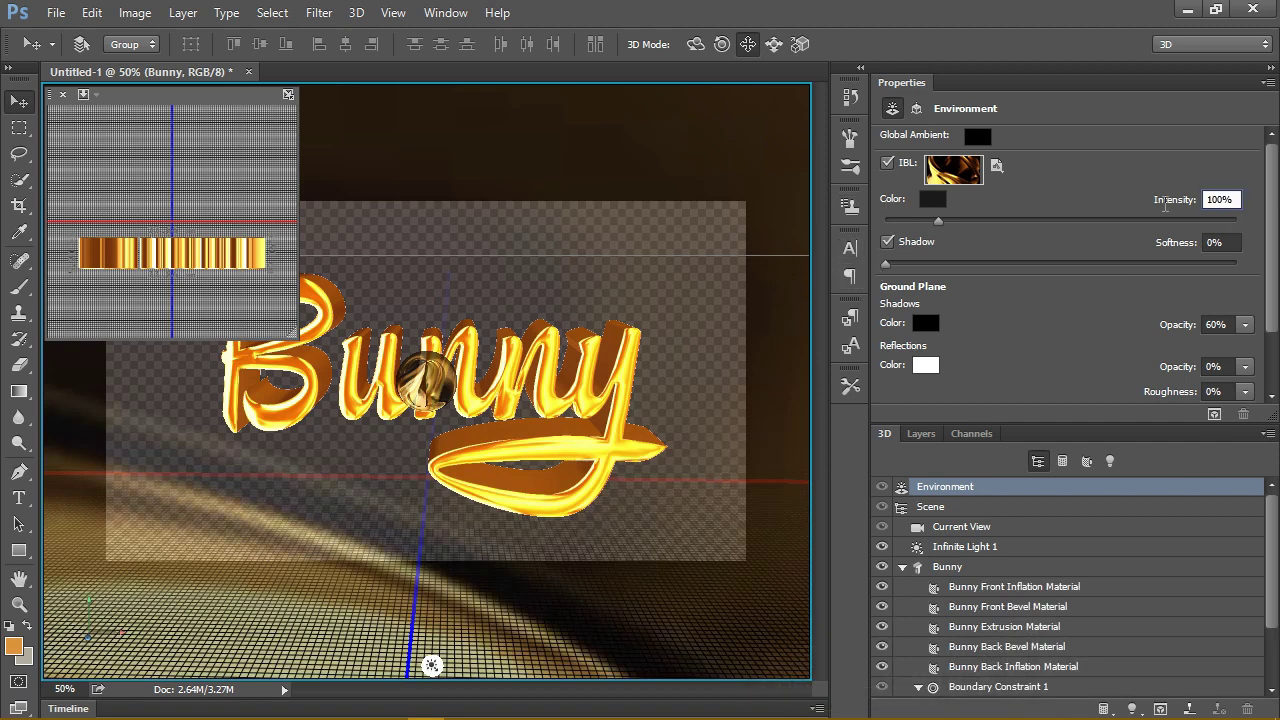
pyautogui.write('5')
pyautogui.press('Return')
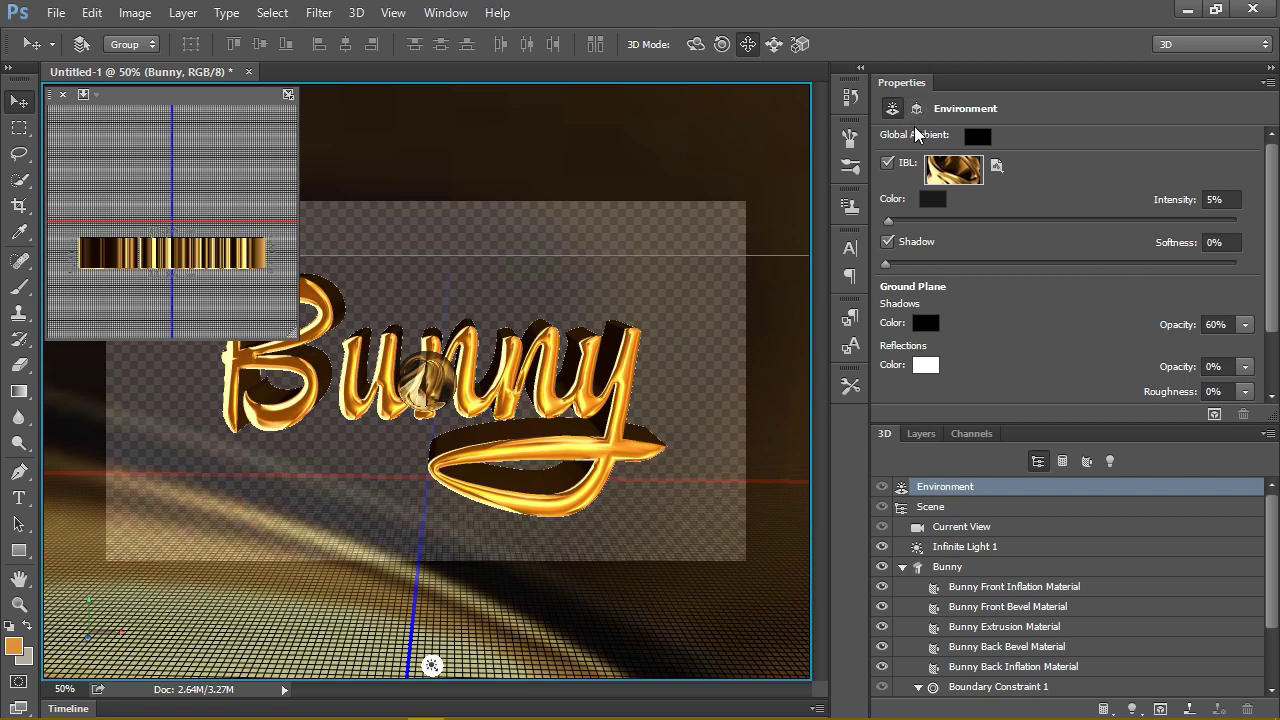
pyautogui.click(916, 109)
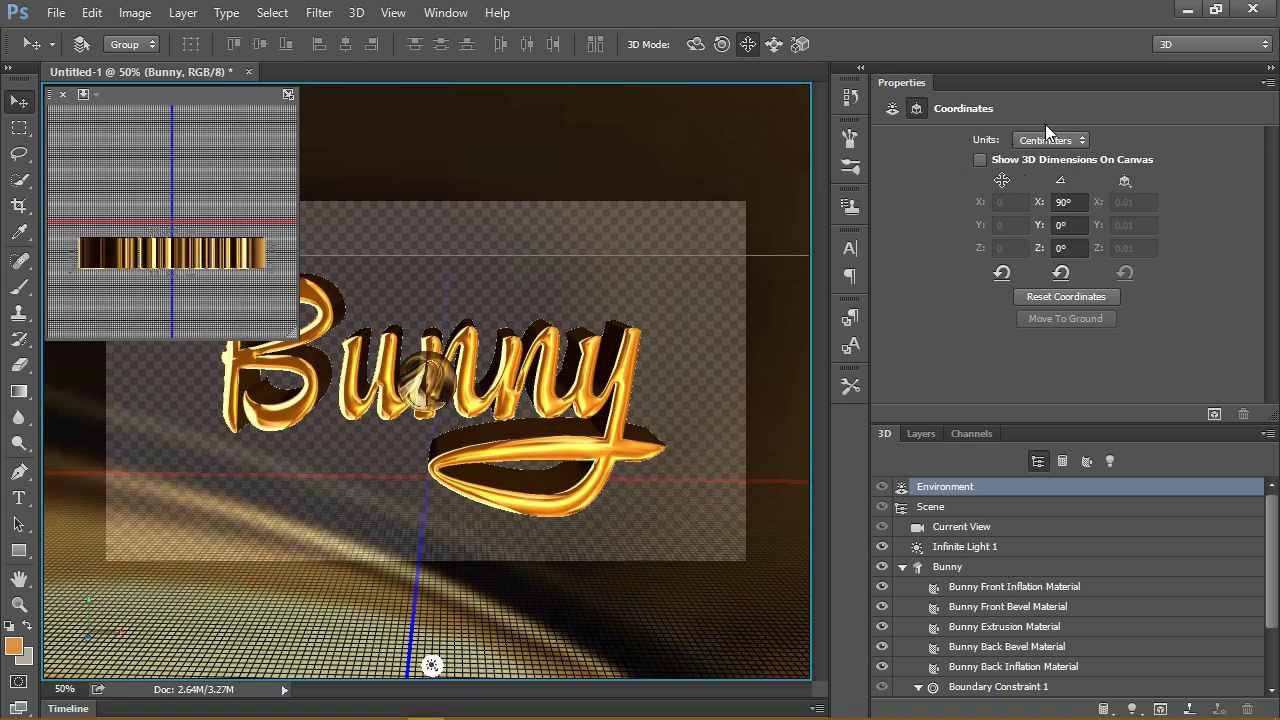
# Step: Enter Environment rotation values of 19.2° X, -0.4° Y and about 149.1° Z
pyautogui.click(1072, 203)
pyautogui.write('19.')
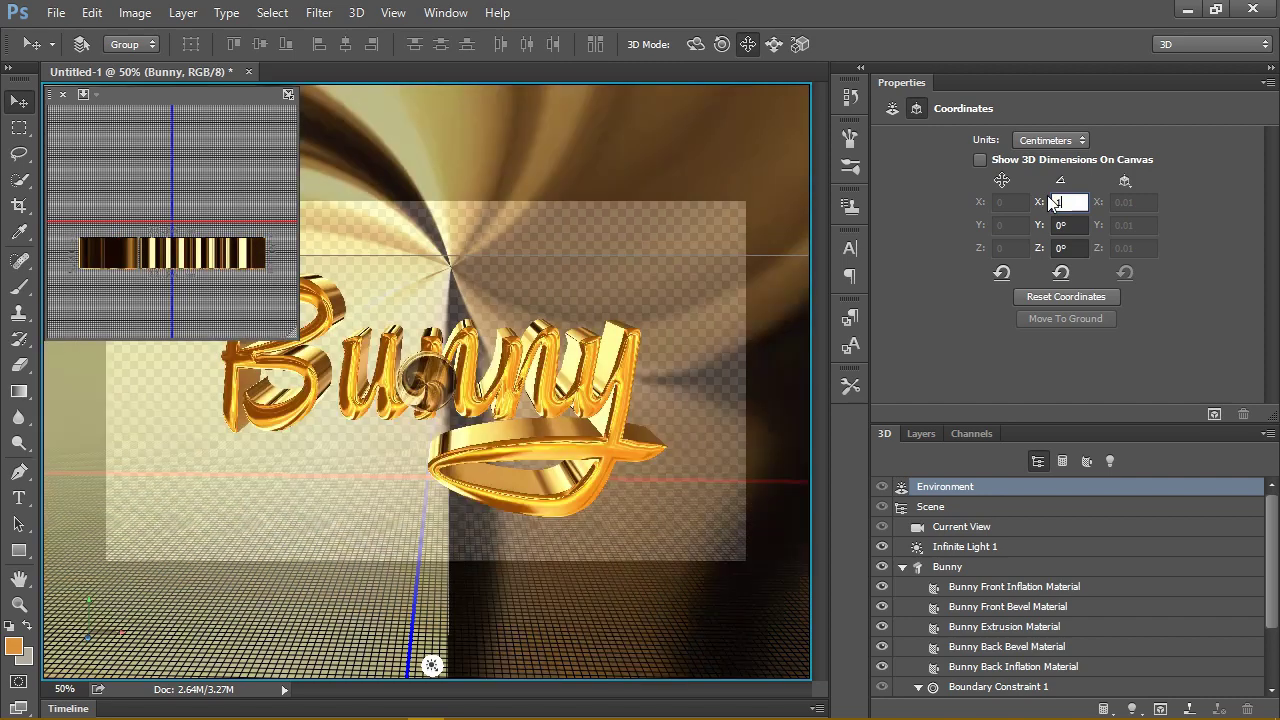
pyautogui.write('2')
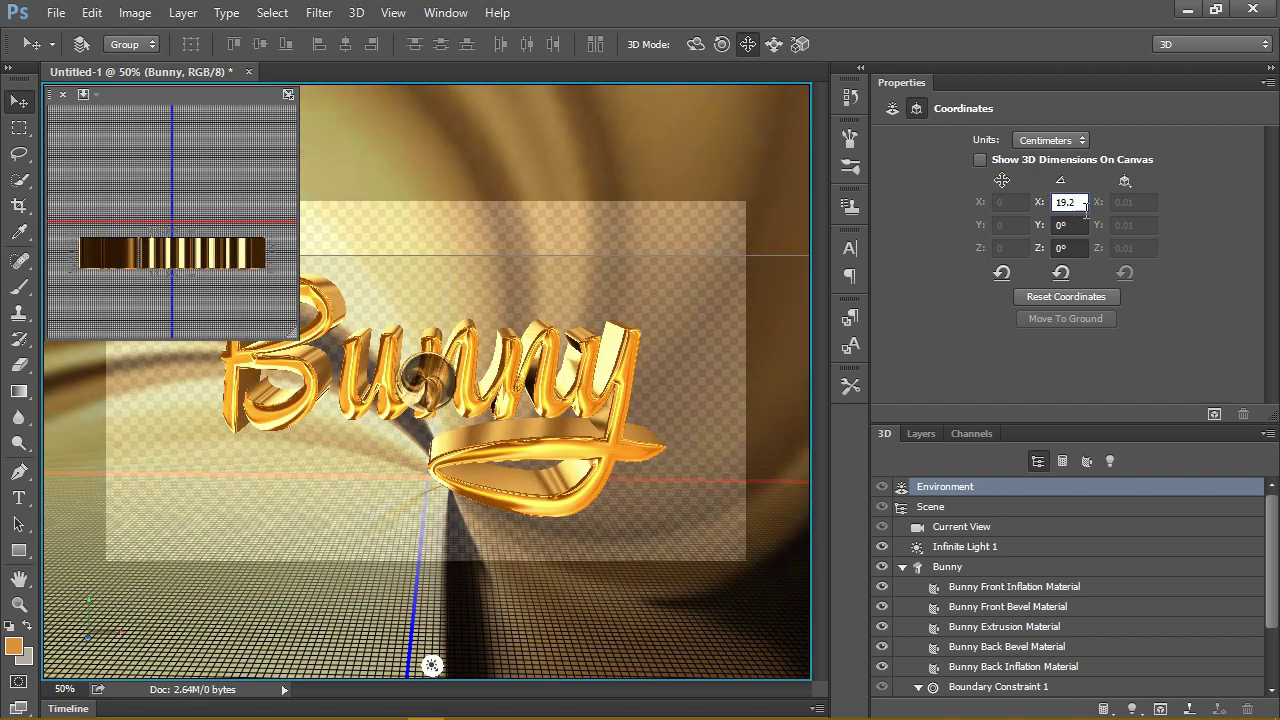
pyautogui.click(1084, 228)
pyautogui.write('-')
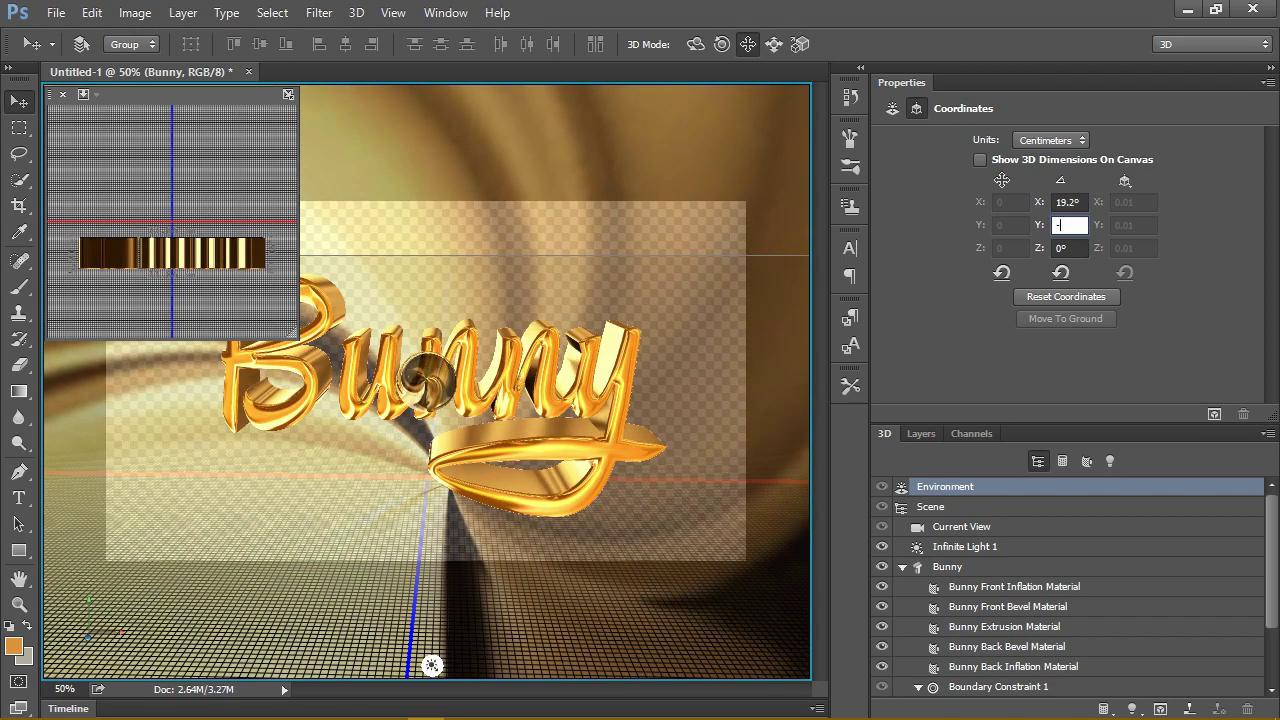
pyautogui.write('0')
pyautogui.write('5')
pyautogui.write('4')
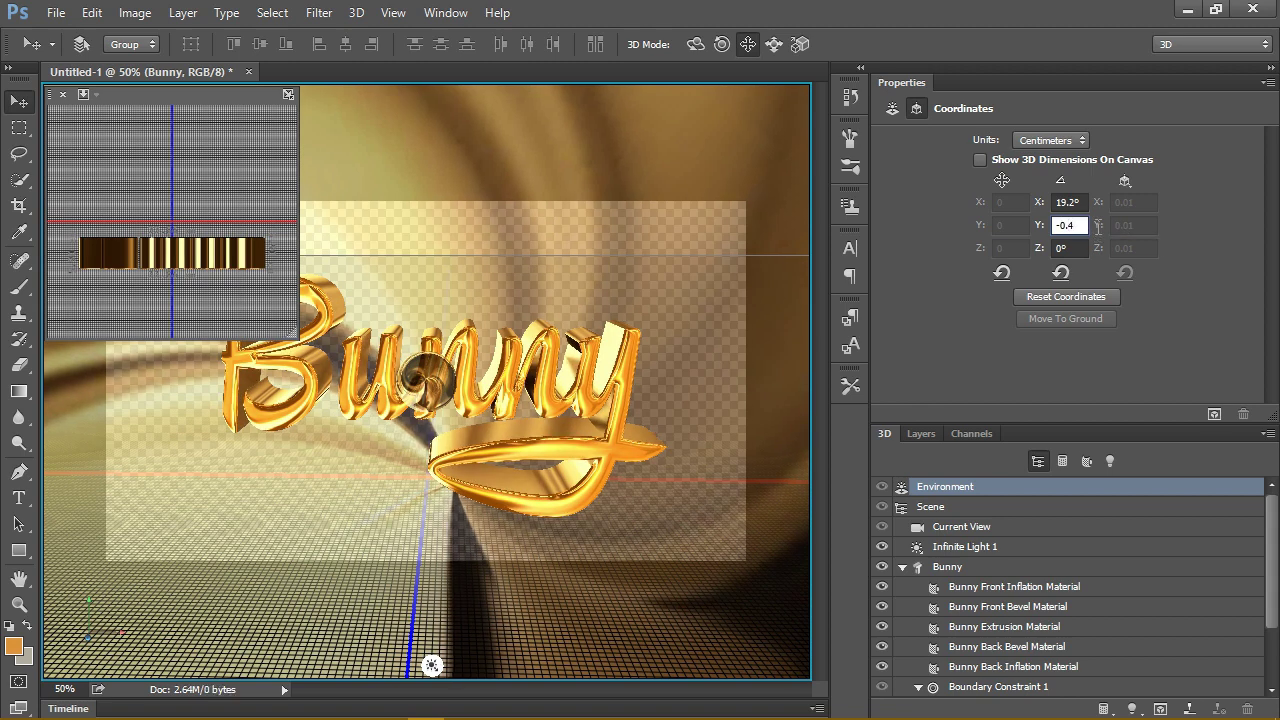
pyautogui.press('Return')
pyautogui.click(1064, 248)
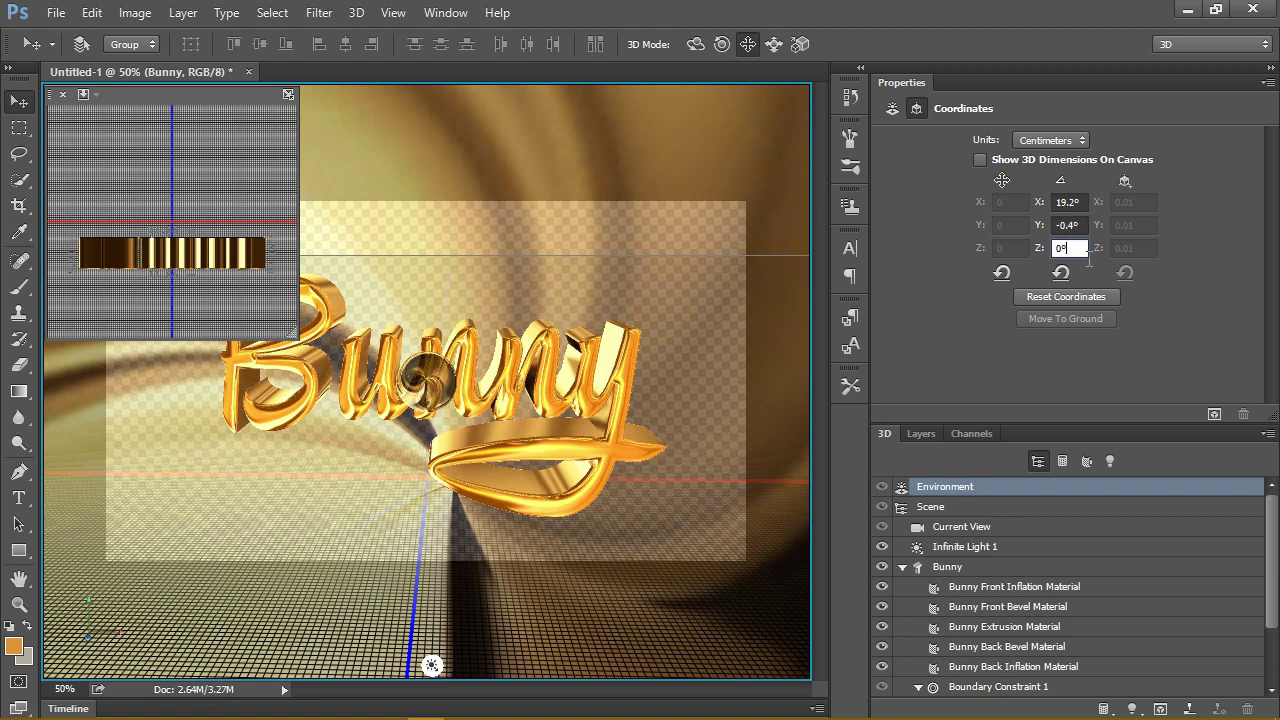
pyautogui.press('Return')
pyautogui.write('149.1')
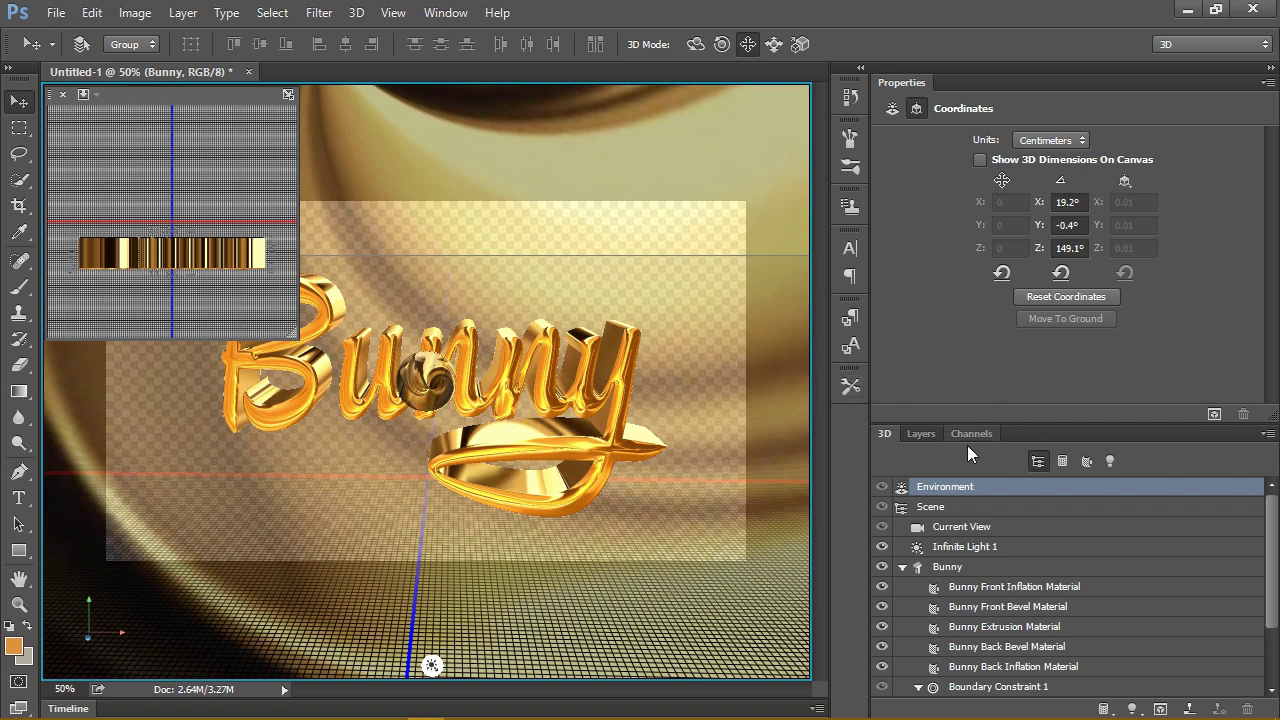
# Step: Select the Bunny mesh and switch to the Rectangular Marquee tool to hide the 3D overlays
pyautogui.click(929, 434)
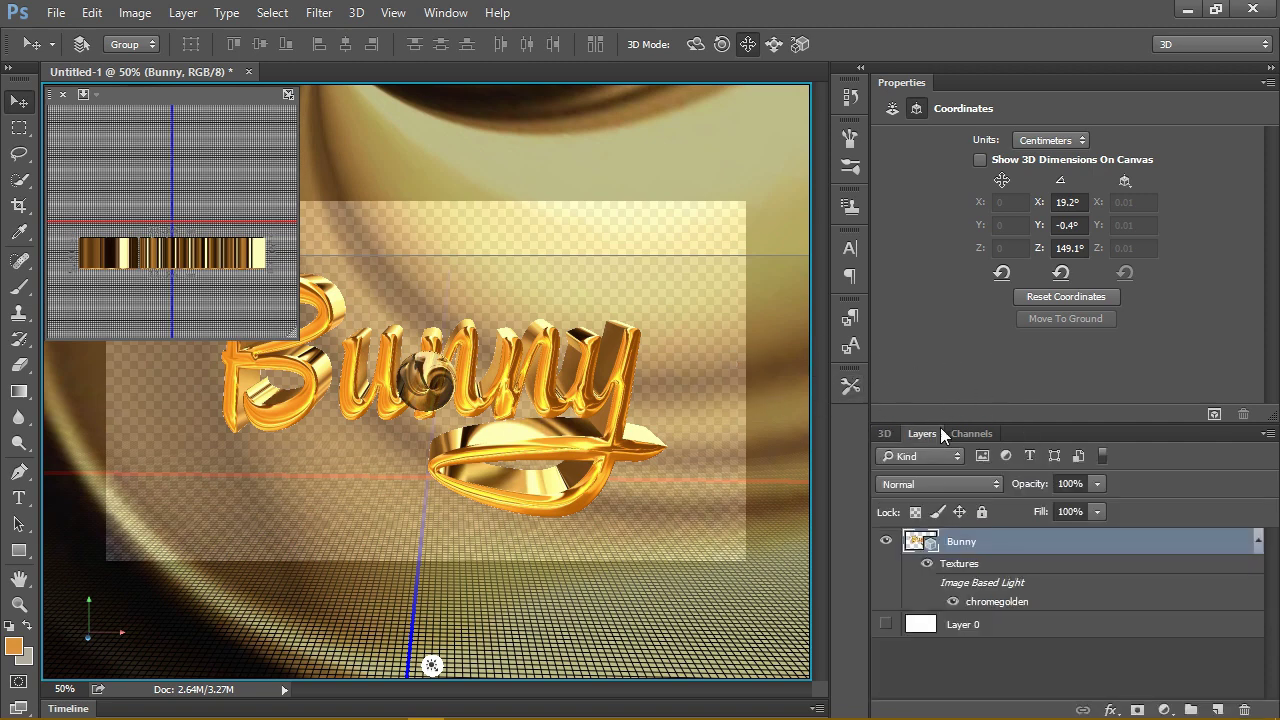
pyautogui.click(893, 435)
pyautogui.click(988, 567)
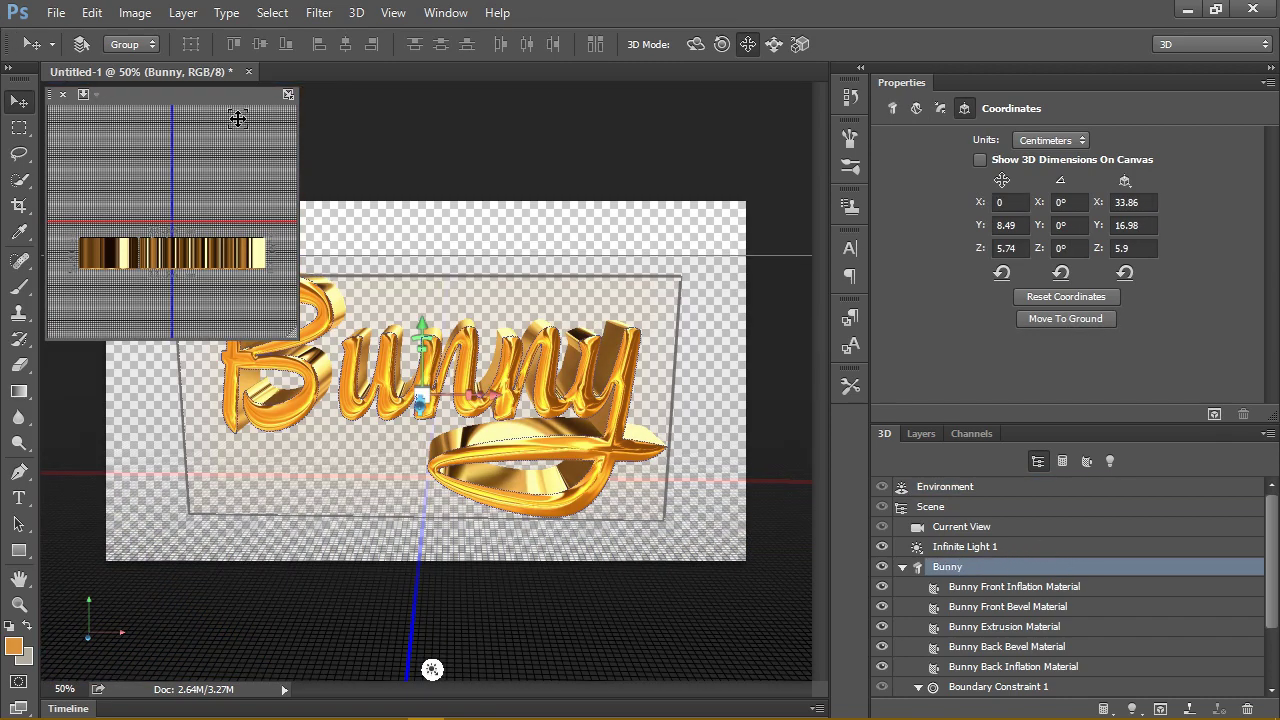
pyautogui.click(15, 130)
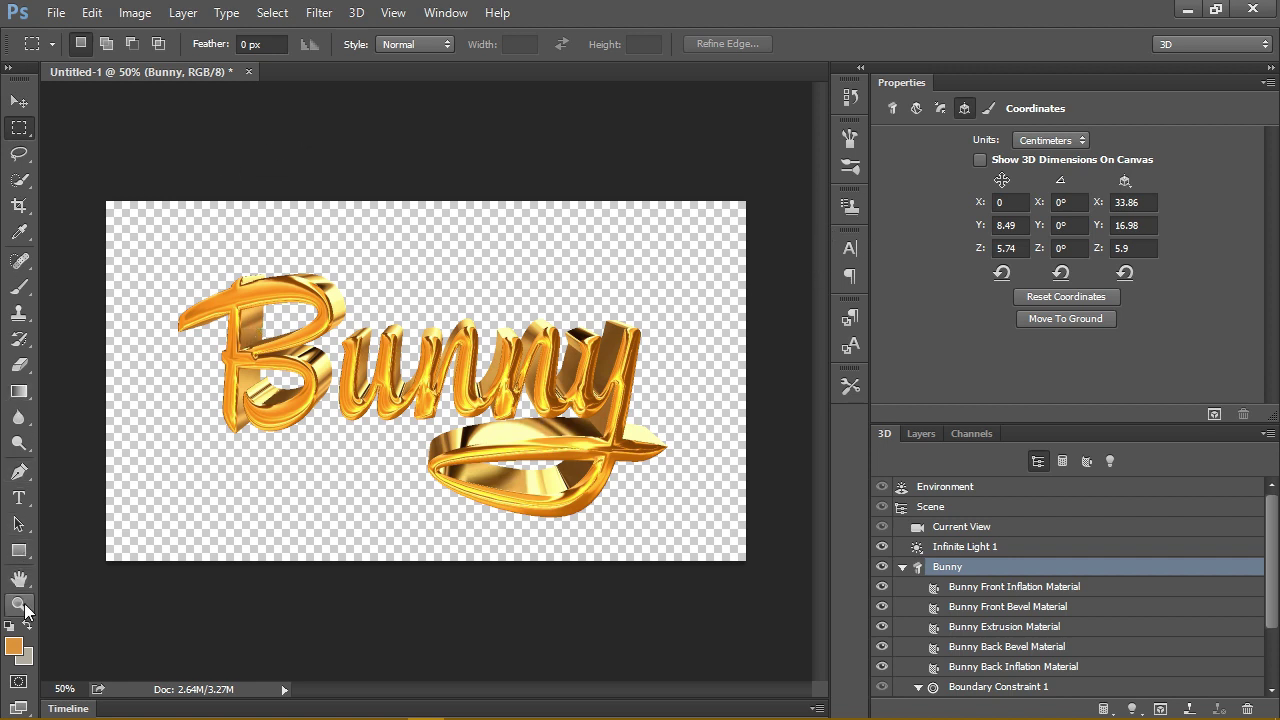
pyautogui.click(79, 11)
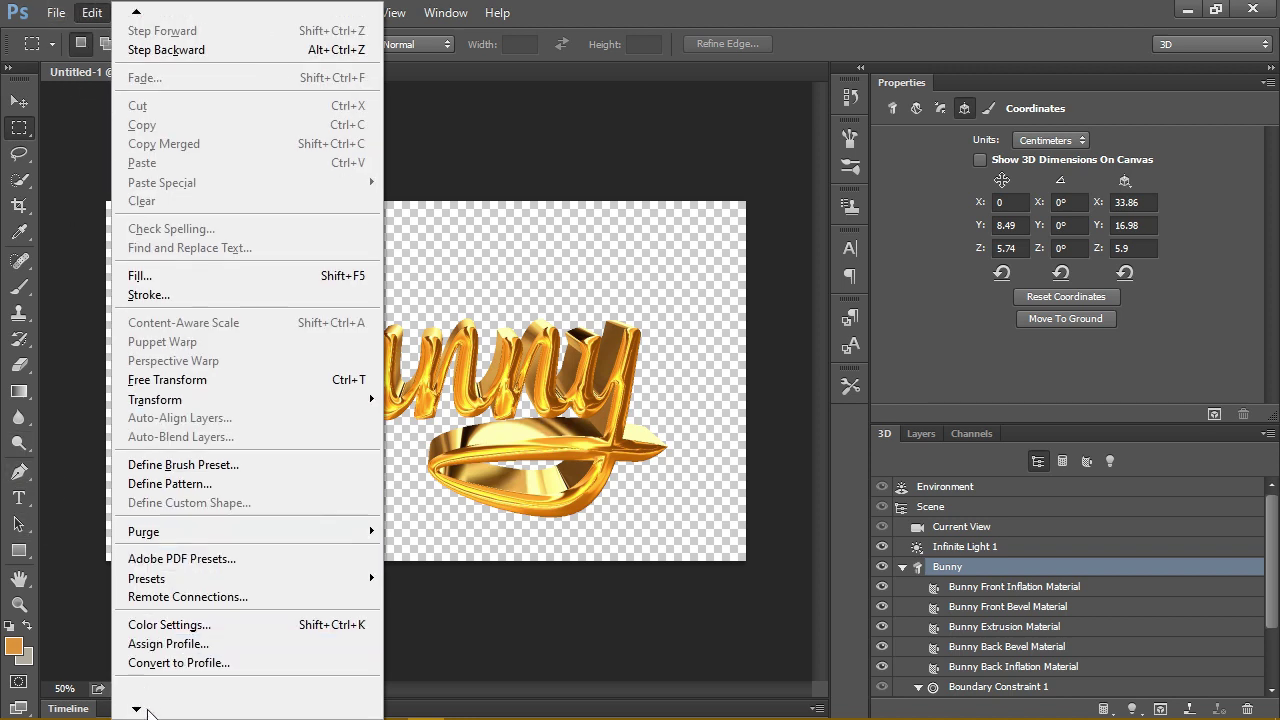
pyautogui.moveTo(158, 691)
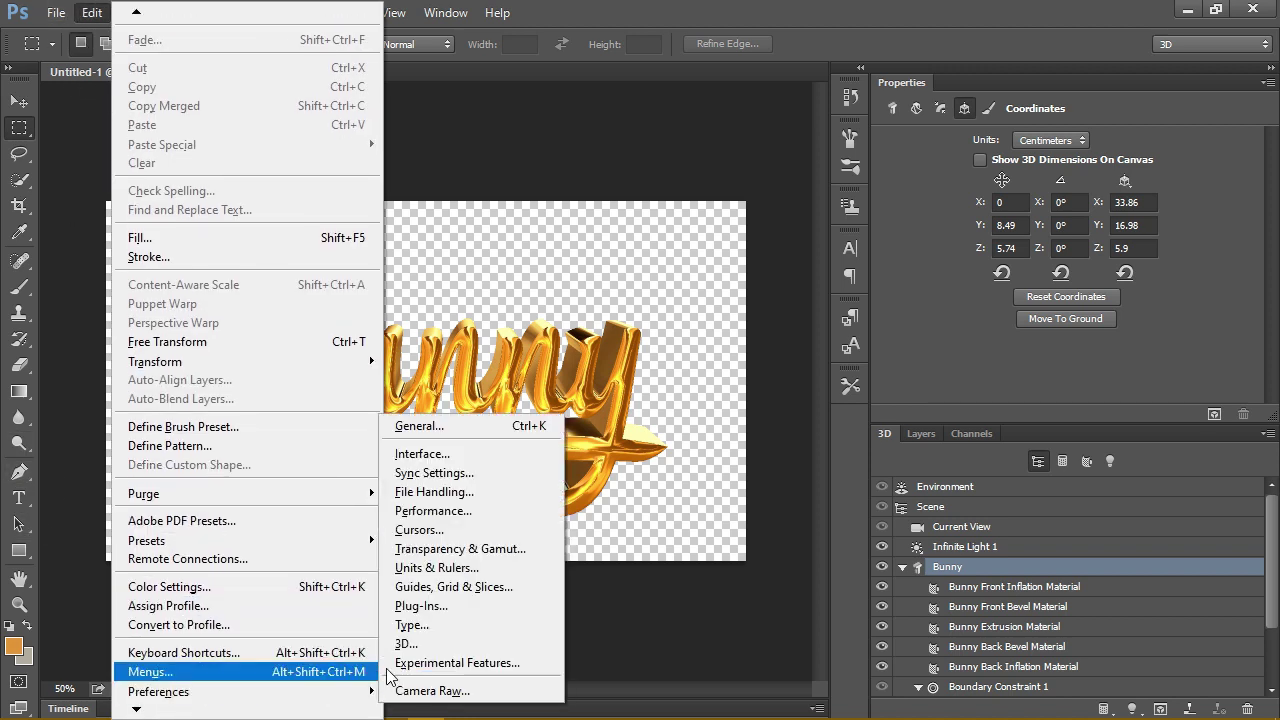
pyautogui.click(447, 646)
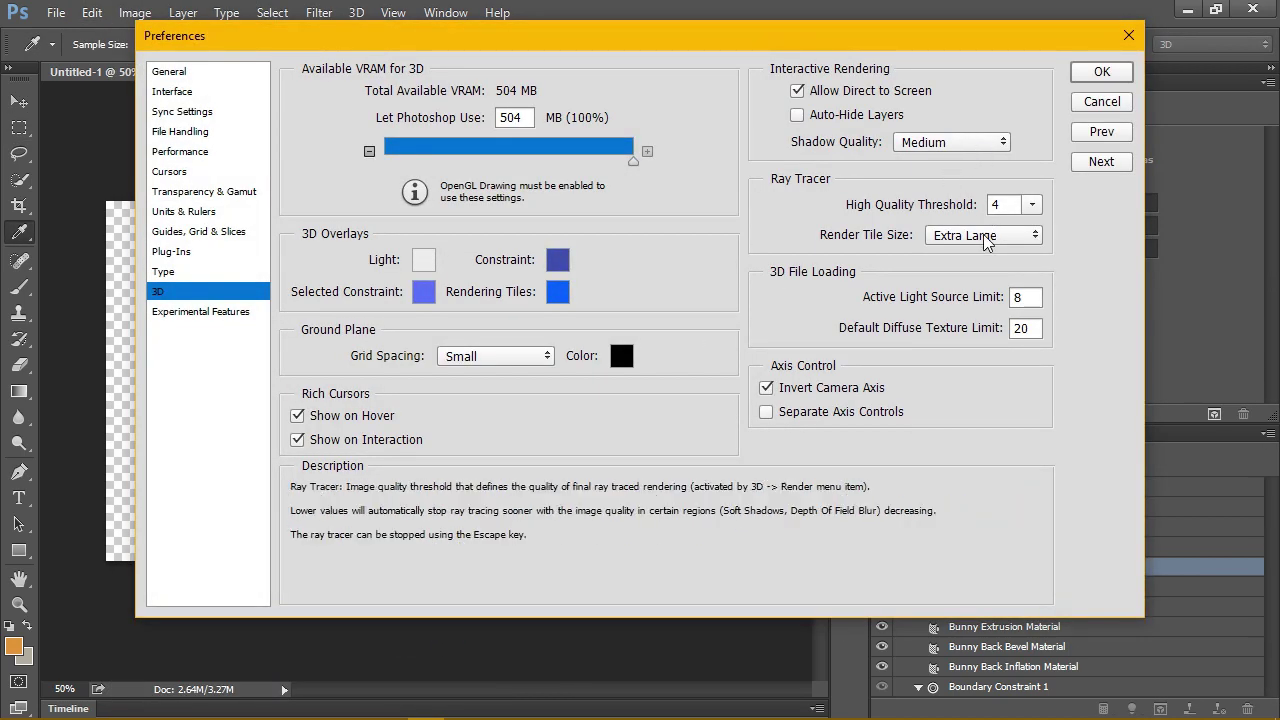
pyautogui.click(955, 142)
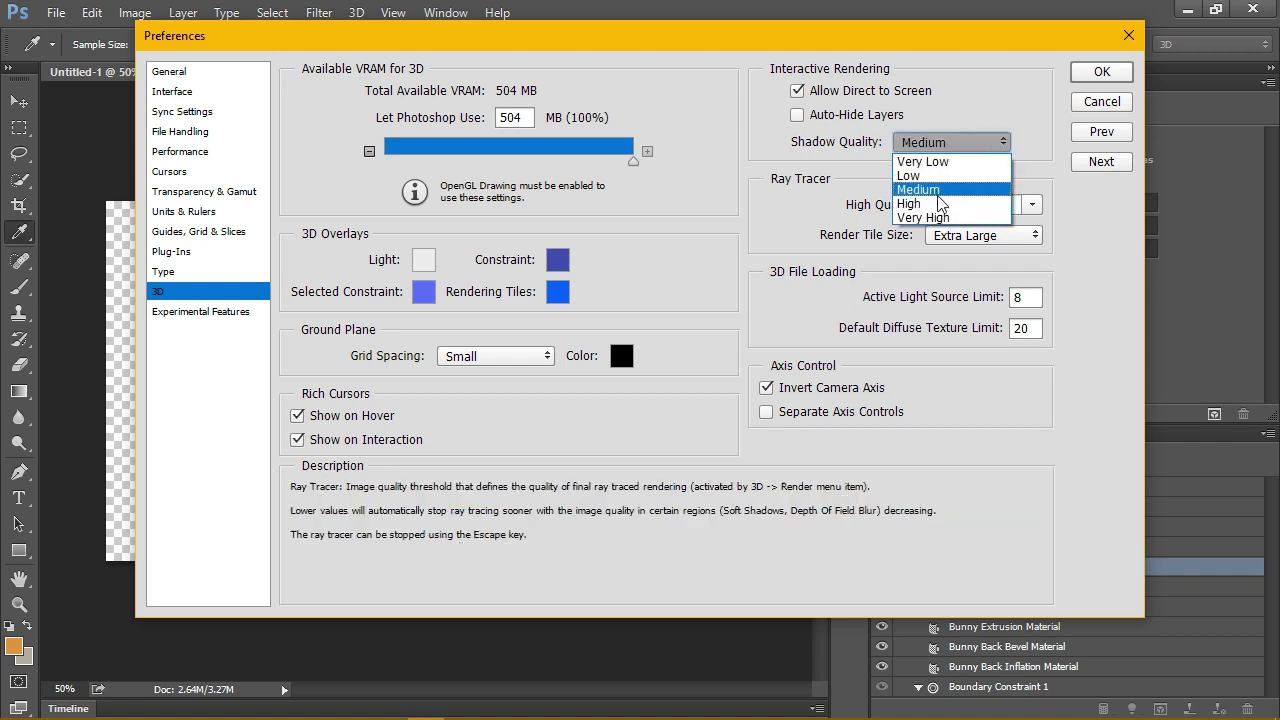
pyautogui.click(948, 195)
pyautogui.click(1099, 73)
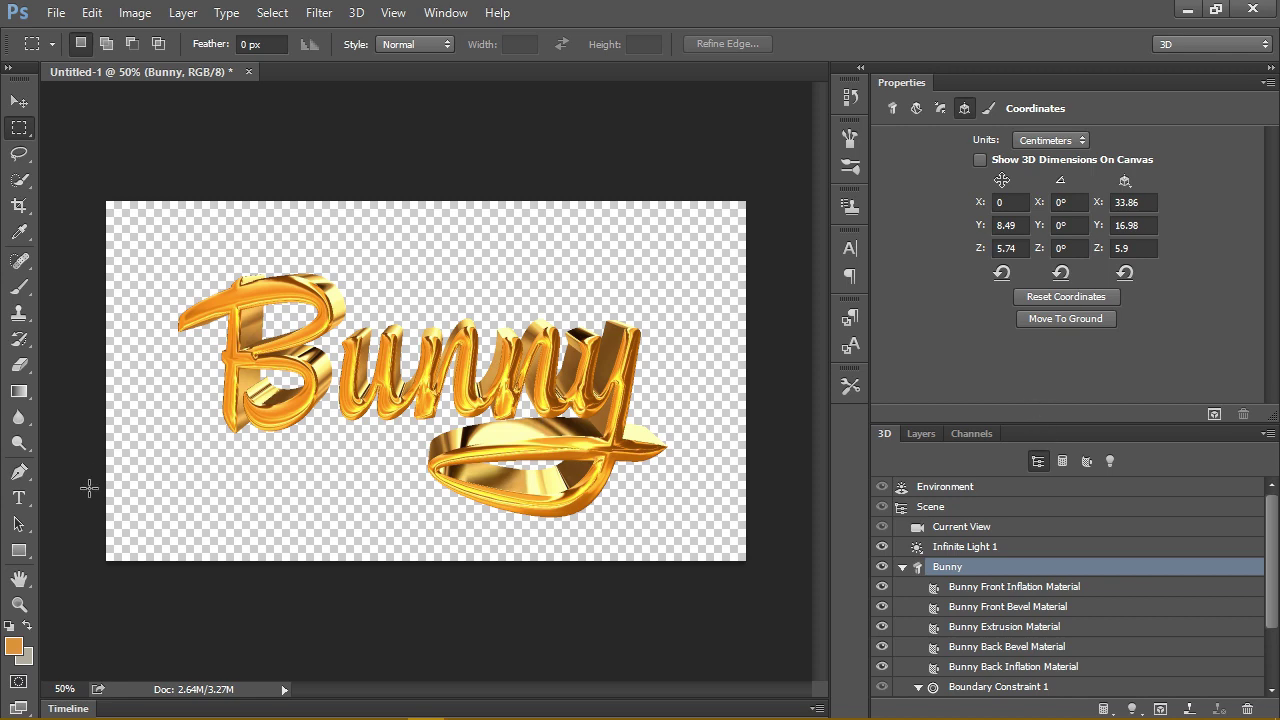
# Step: View the Bunny text at 100% zoom, then fit the image to the screen
pyautogui.click(18, 604)
pyautogui.click(356, 12)
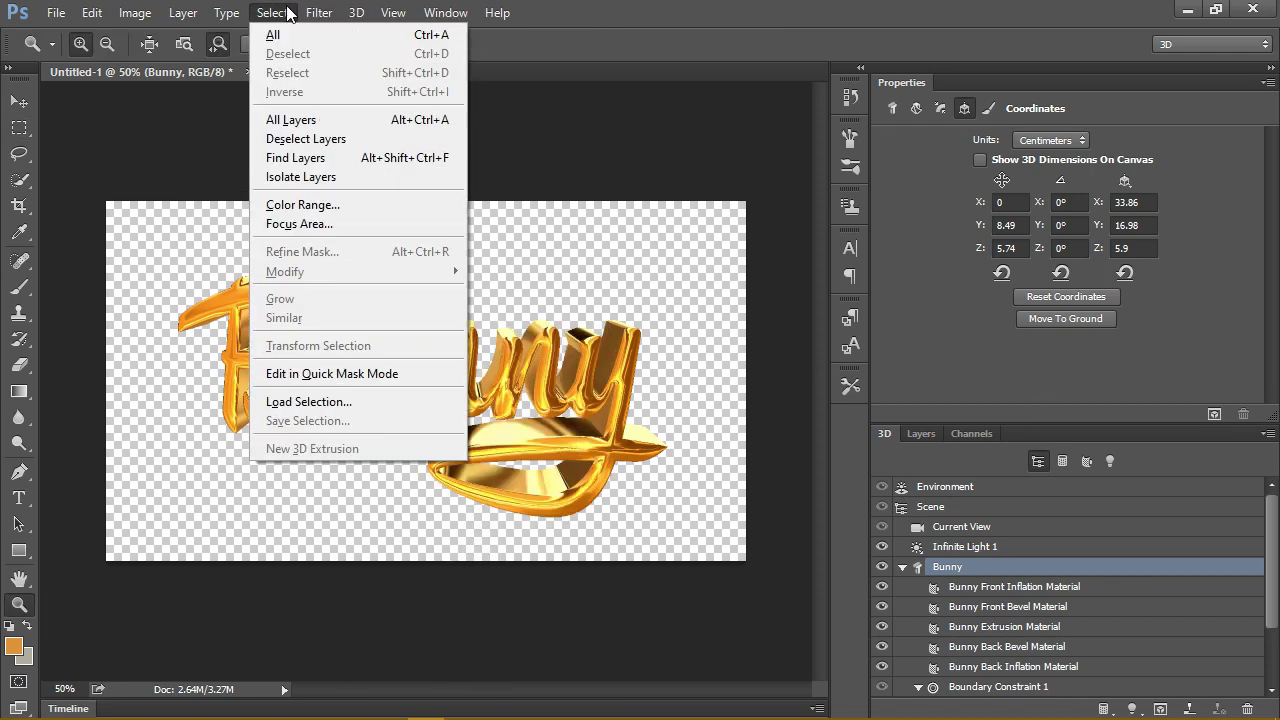
pyautogui.click(520, 14)
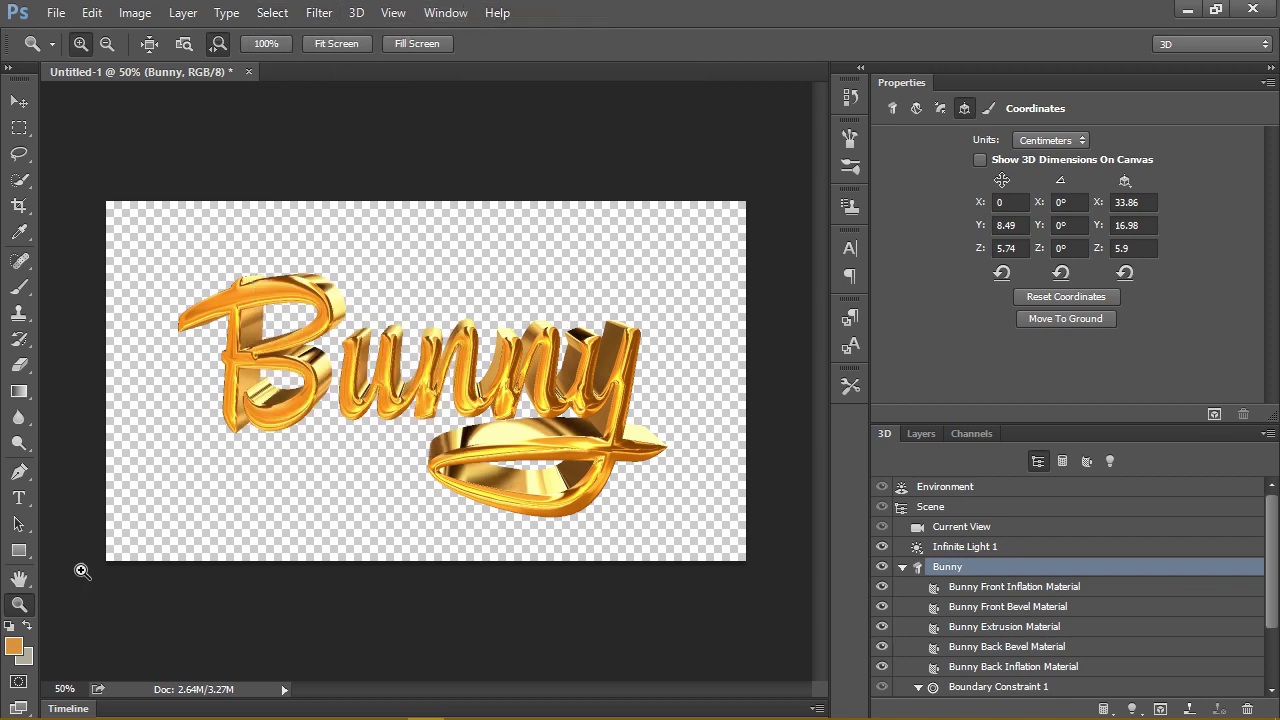
pyautogui.click(265, 43)
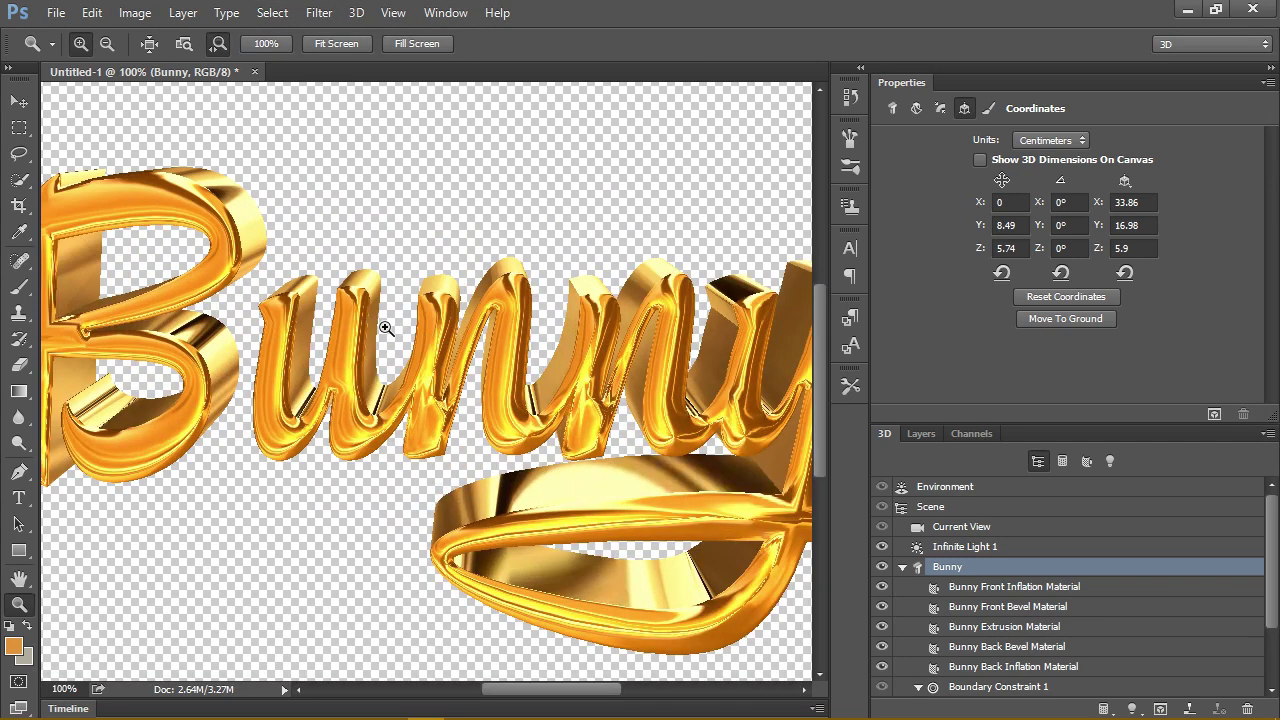
pyautogui.click(349, 45)
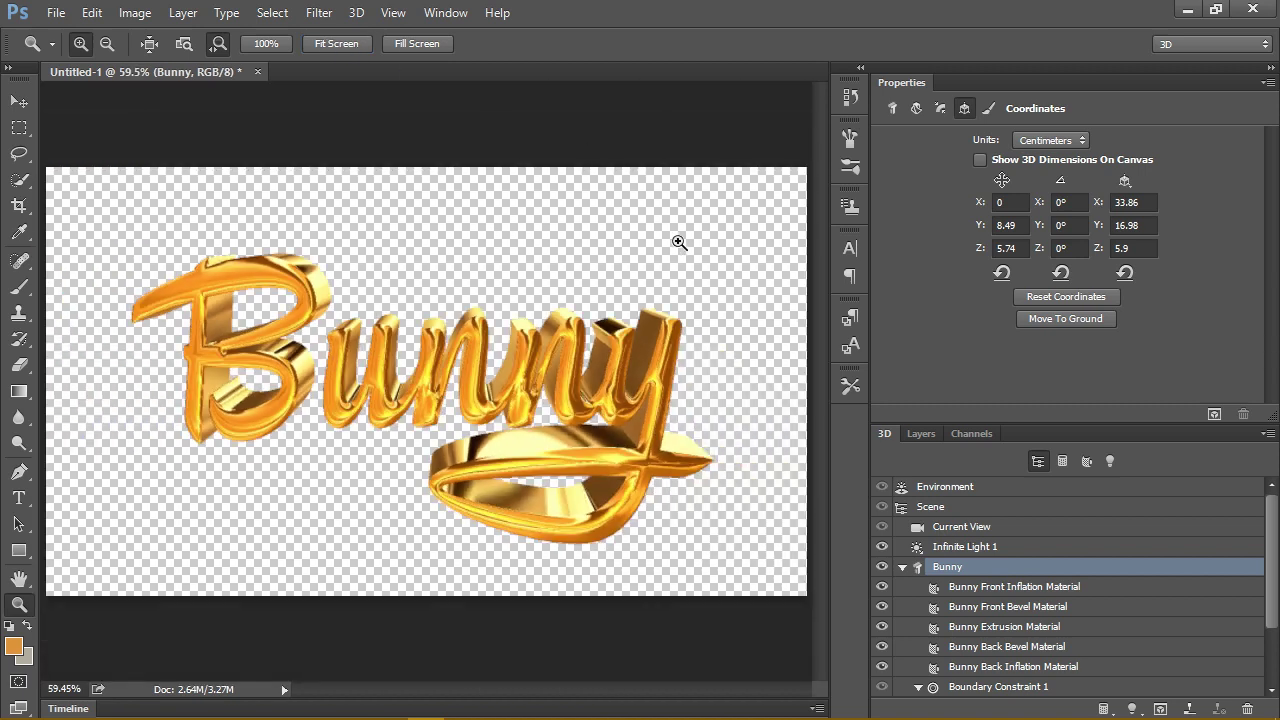
# Step: Narrow the panel dock, refit the image to the wider window and hide the 3D guides
pyautogui.moveTo(879, 232); pyautogui.dragTo(1062, 232)
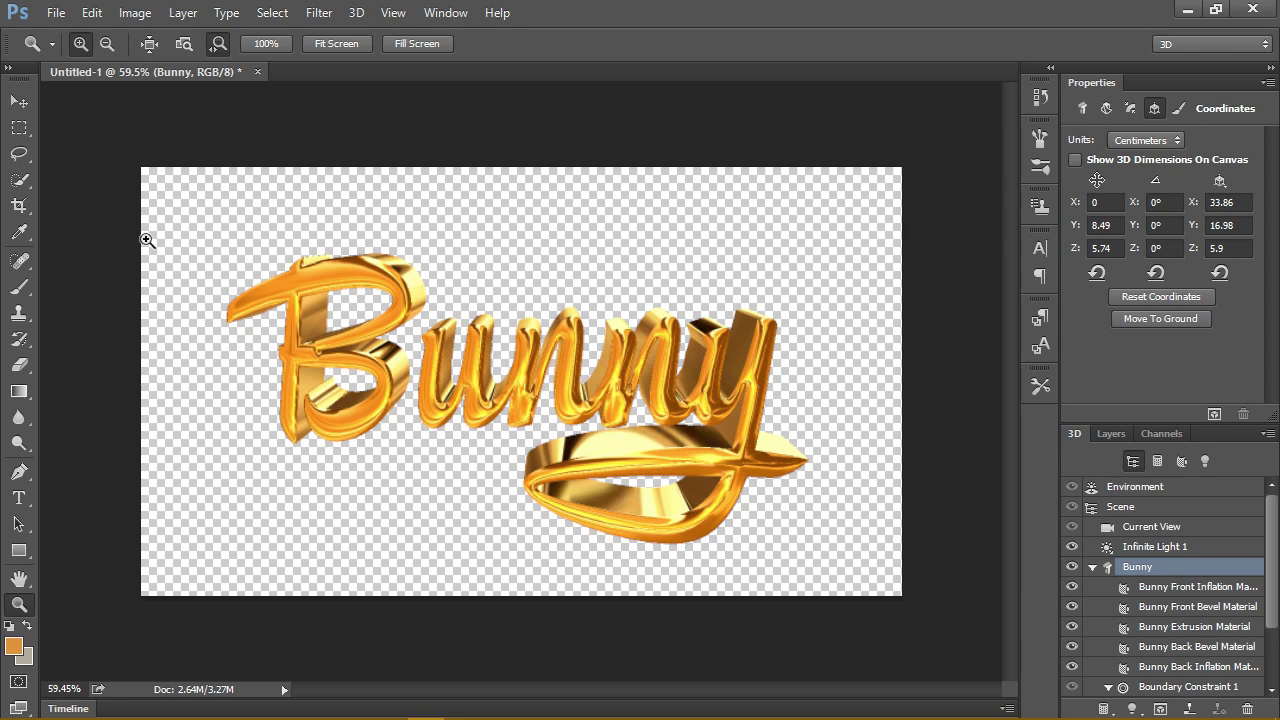
pyautogui.click(342, 43)
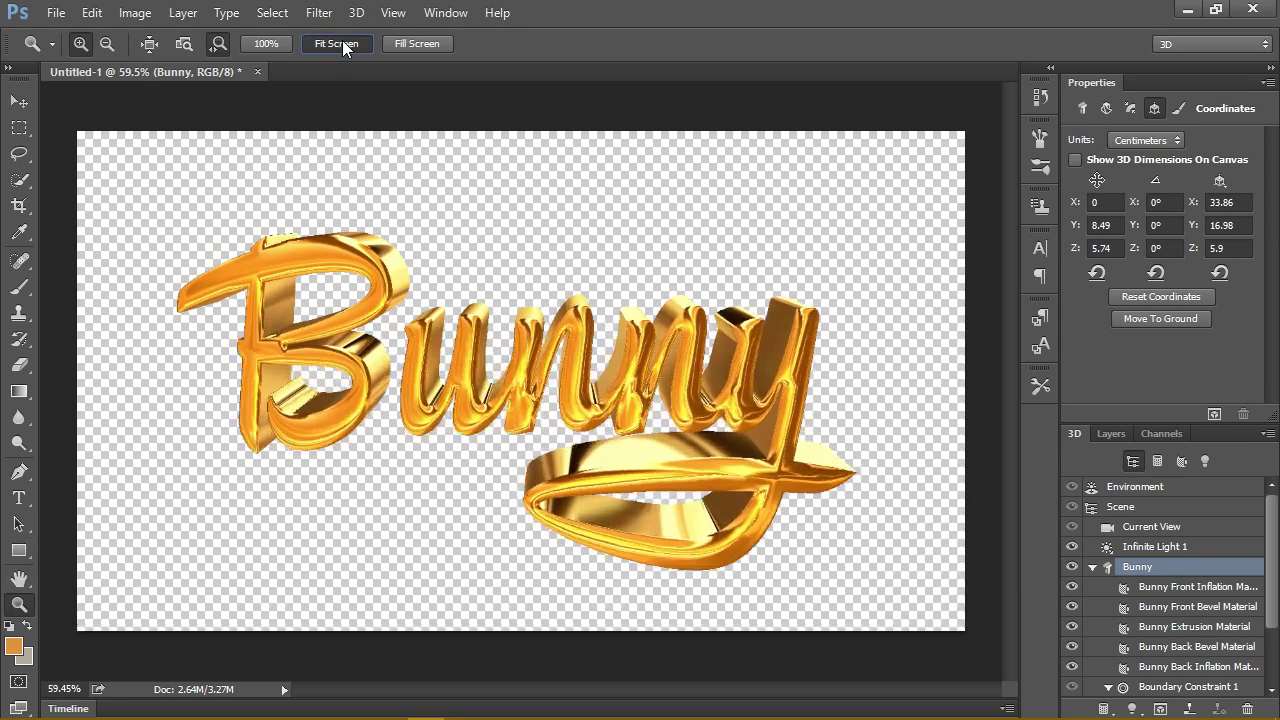
pyautogui.click(261, 43)
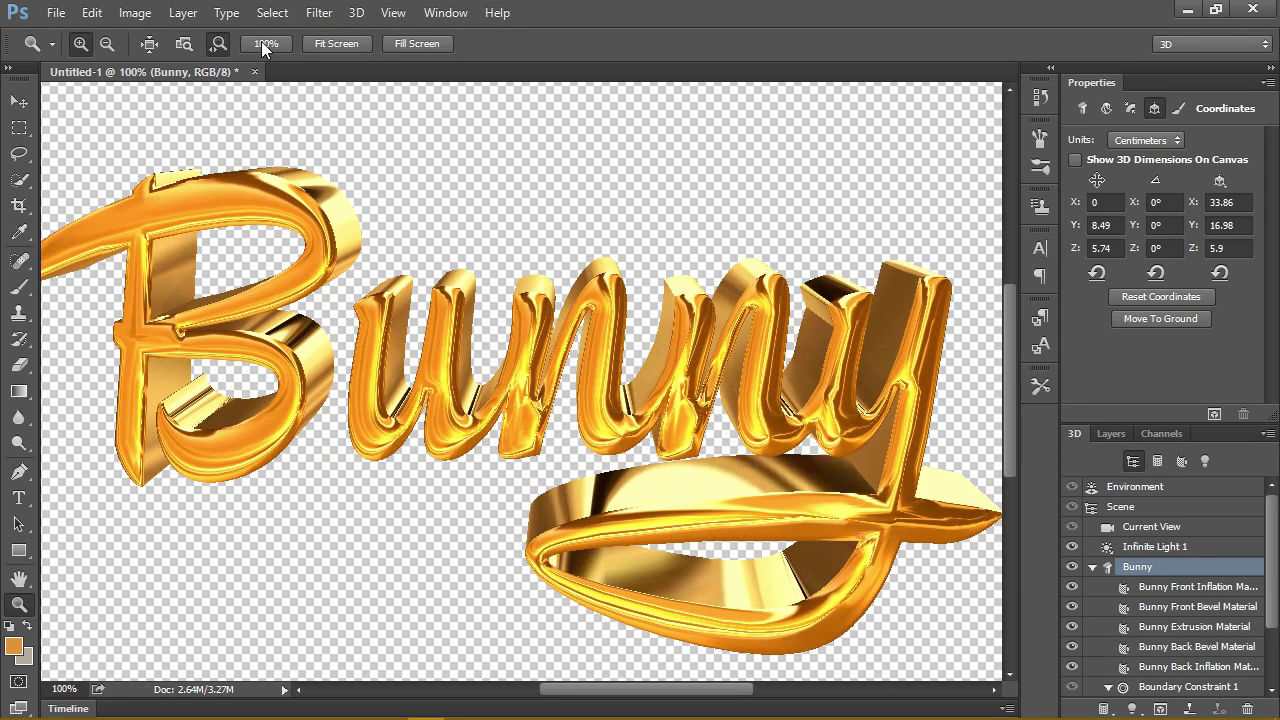
pyautogui.click(328, 44)
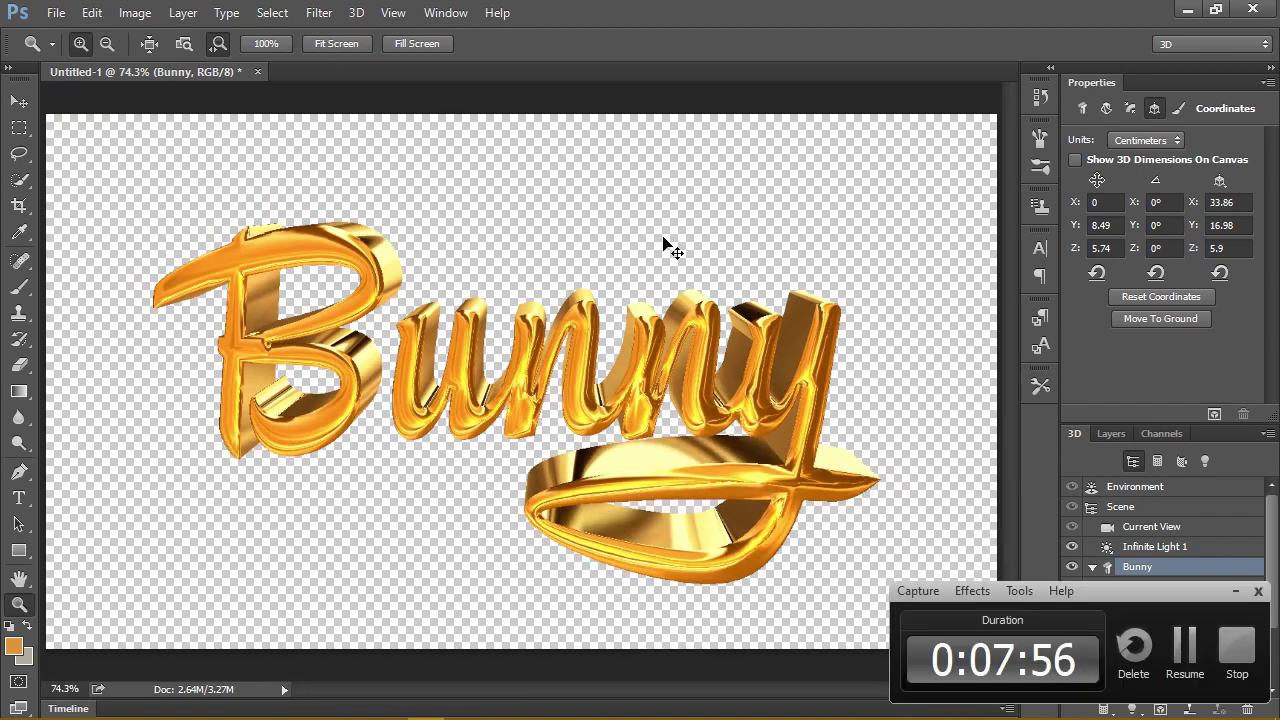
pyautogui.click(19, 101)
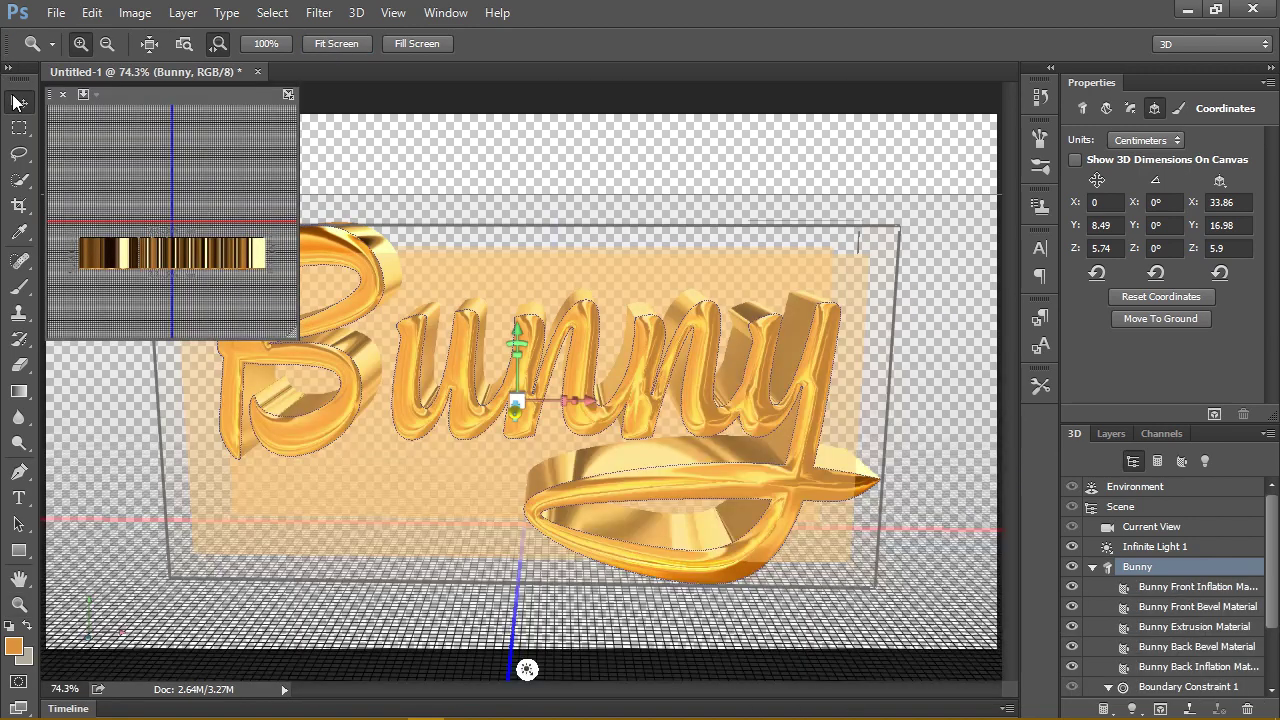
pyautogui.click(20, 128)
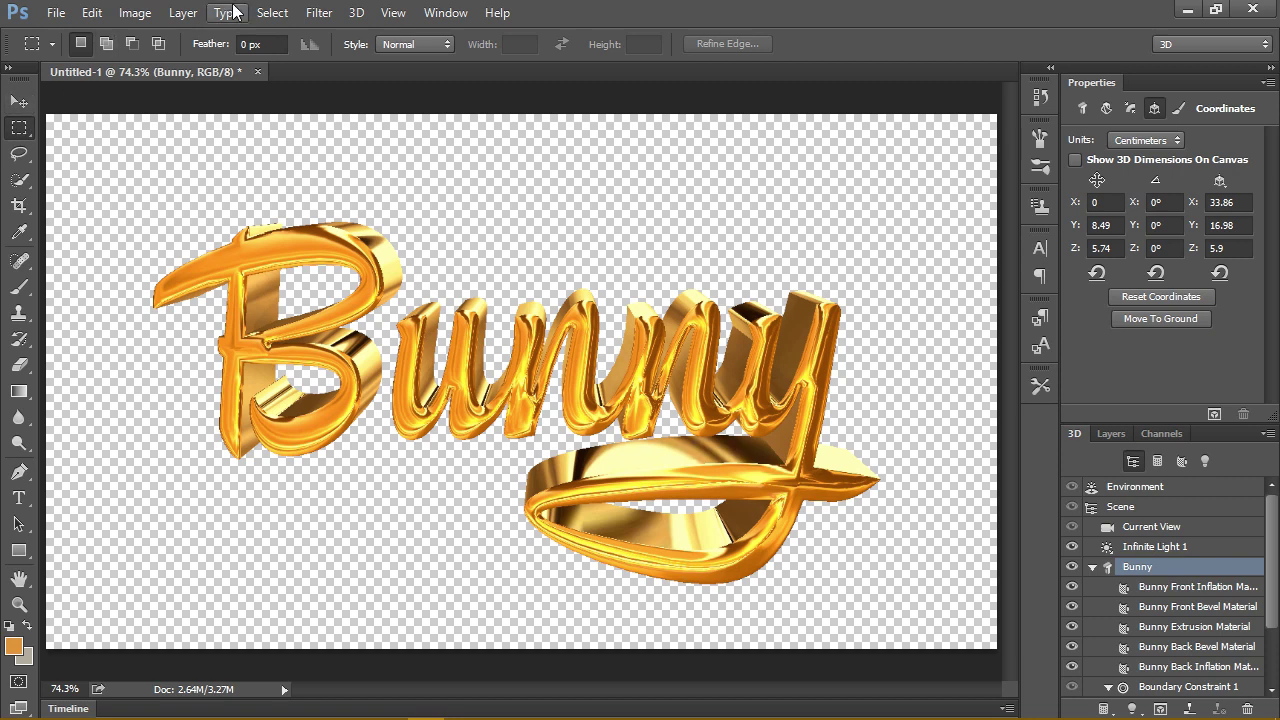
# Step: Start a 3D render of the Bunny scene, cancel it with Esc, and widen the settings panel
pyautogui.click(356, 13)
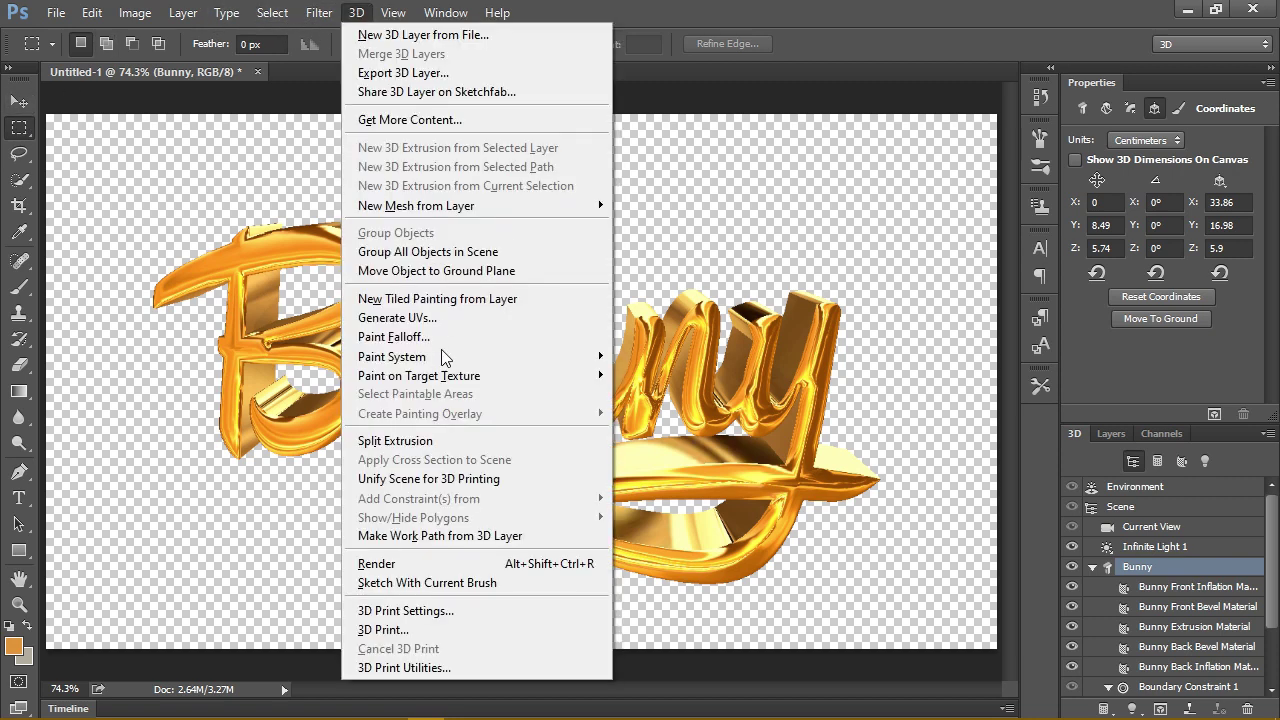
pyautogui.click(488, 561)
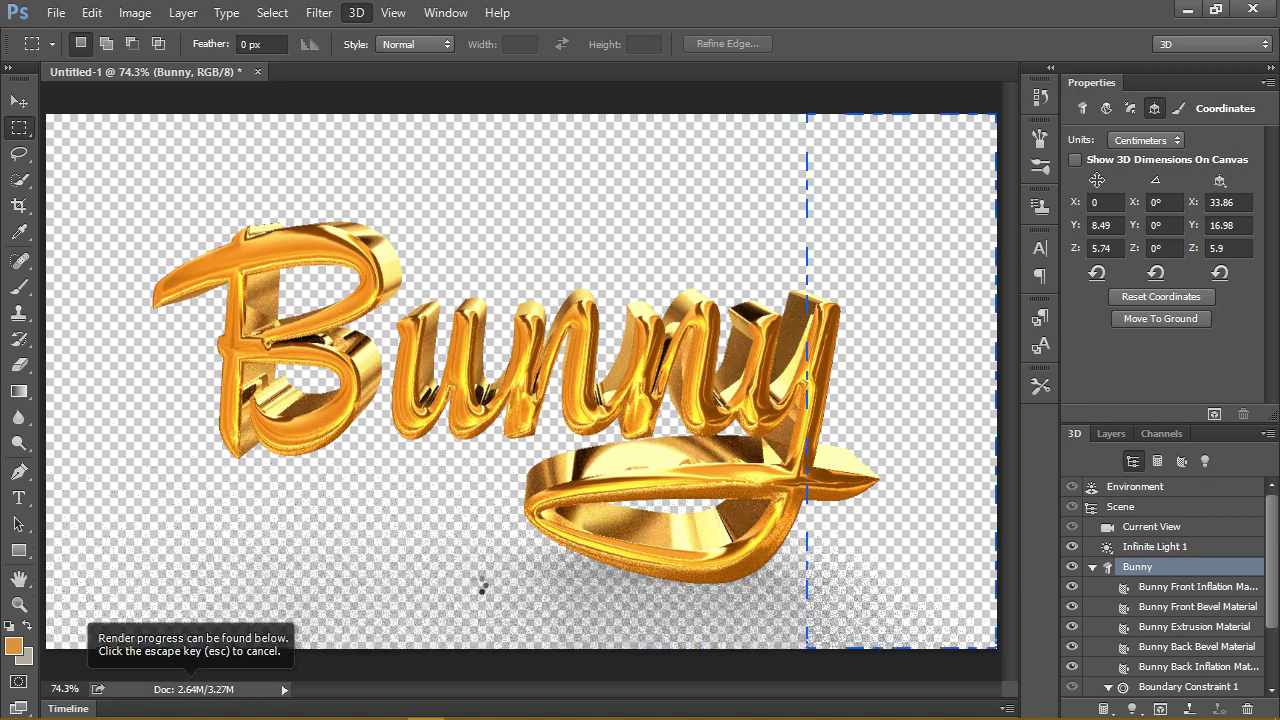
pyautogui.press('Escape')
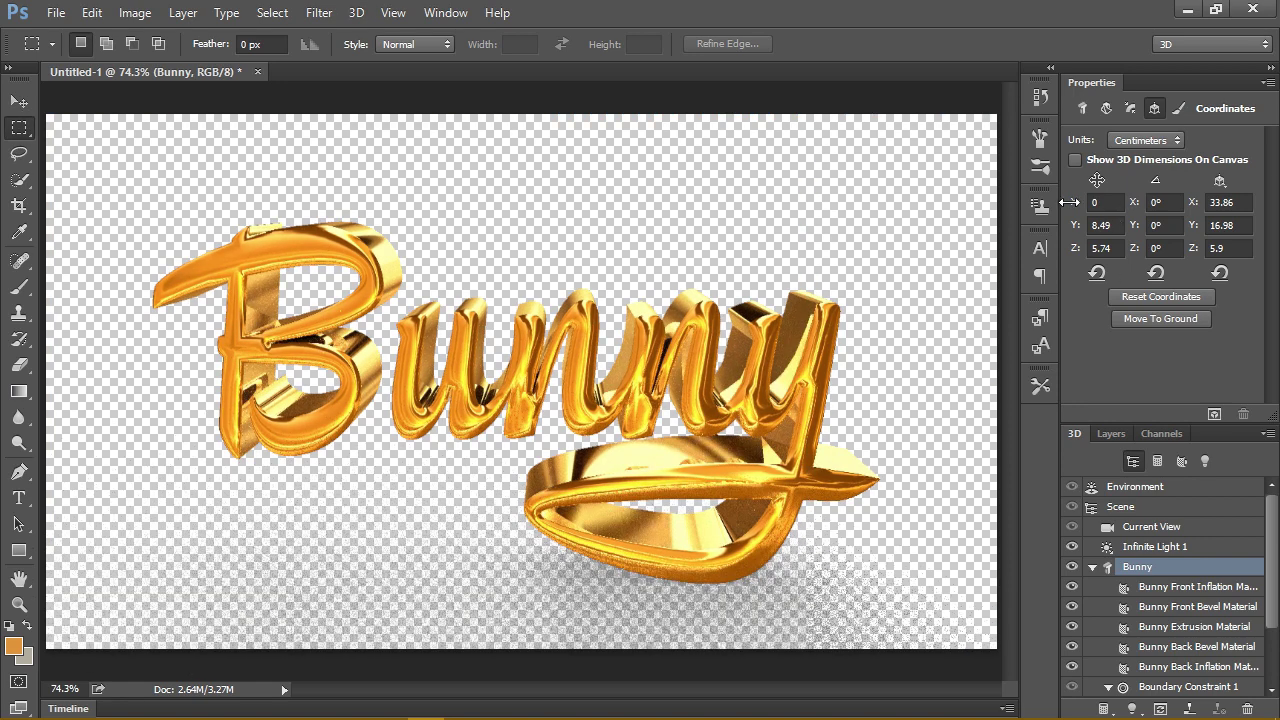
pyautogui.moveTo(1068, 202); pyautogui.dragTo(888, 204)
# Step: Turn off shadows for both the Environment light and Infinite Light 1
pyautogui.click(1048, 490)
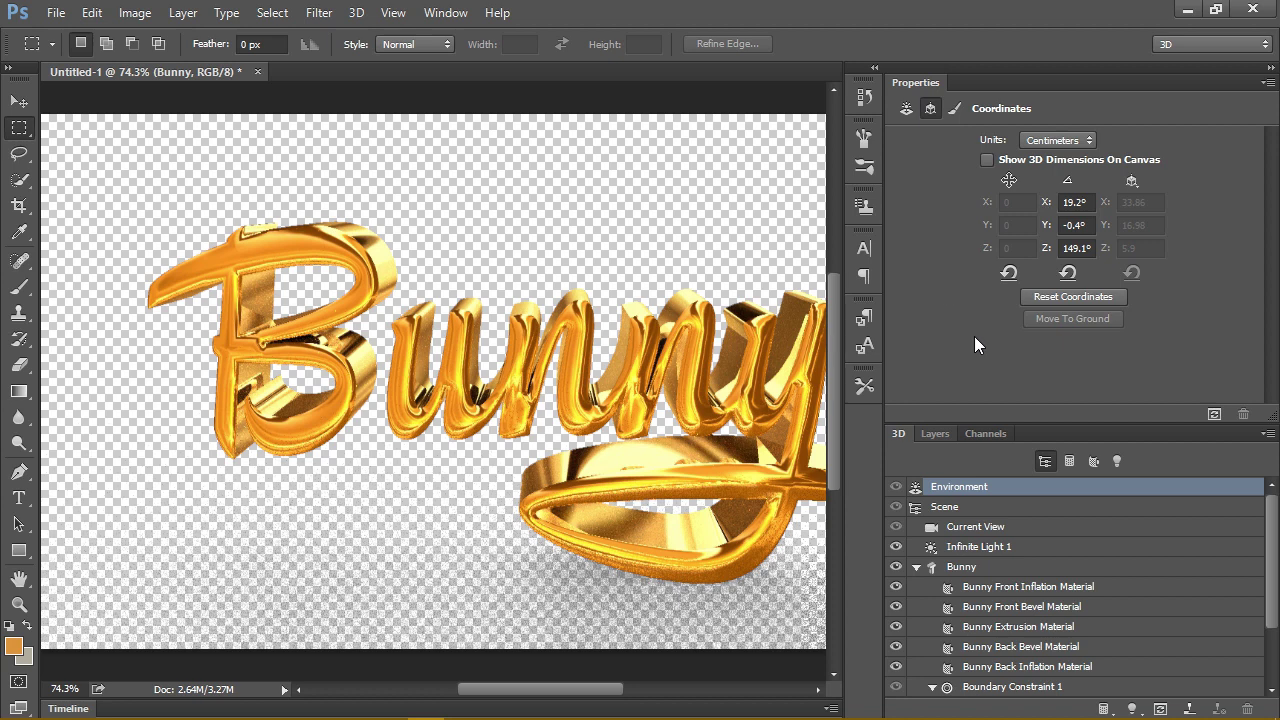
pyautogui.click(24, 101)
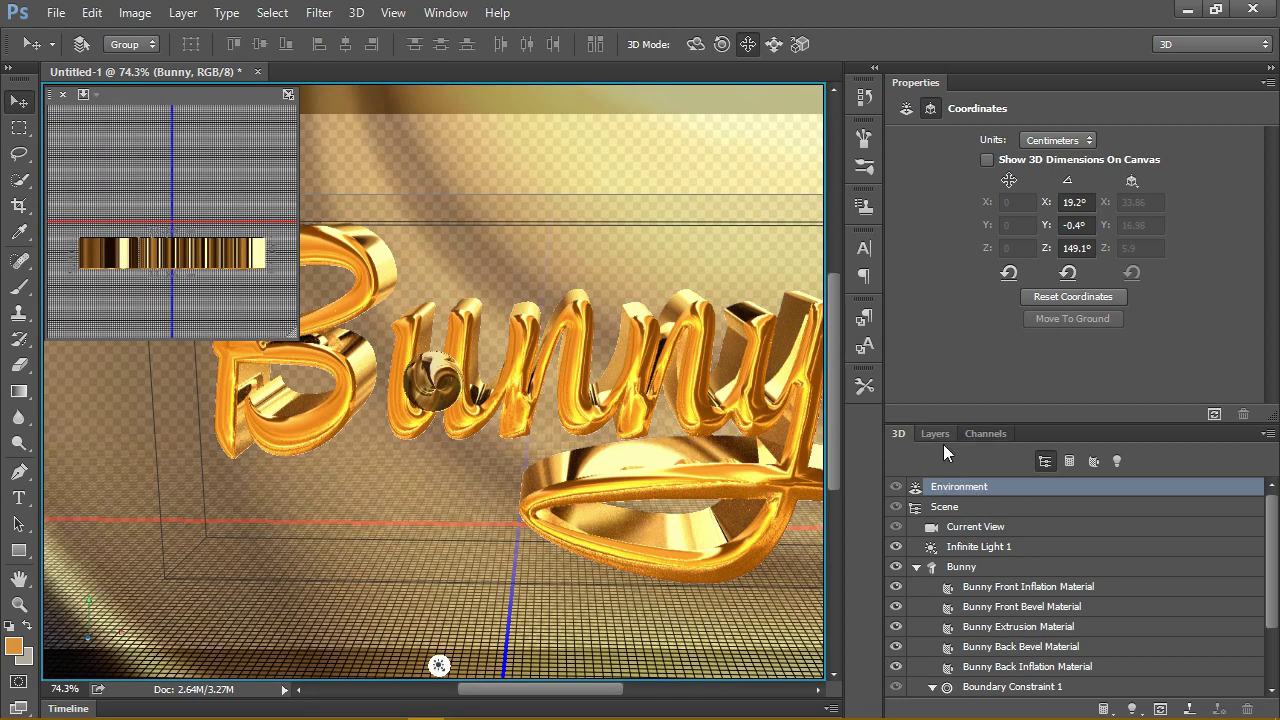
pyautogui.click(905, 108)
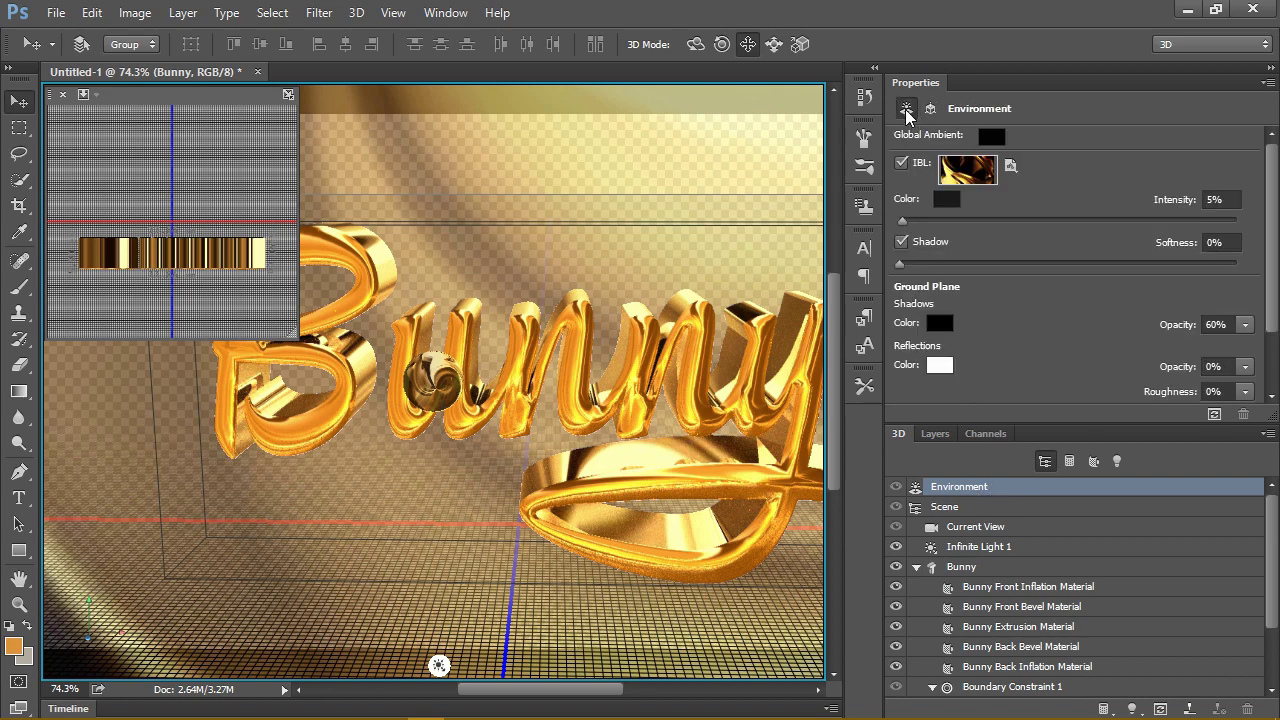
pyautogui.click(901, 242)
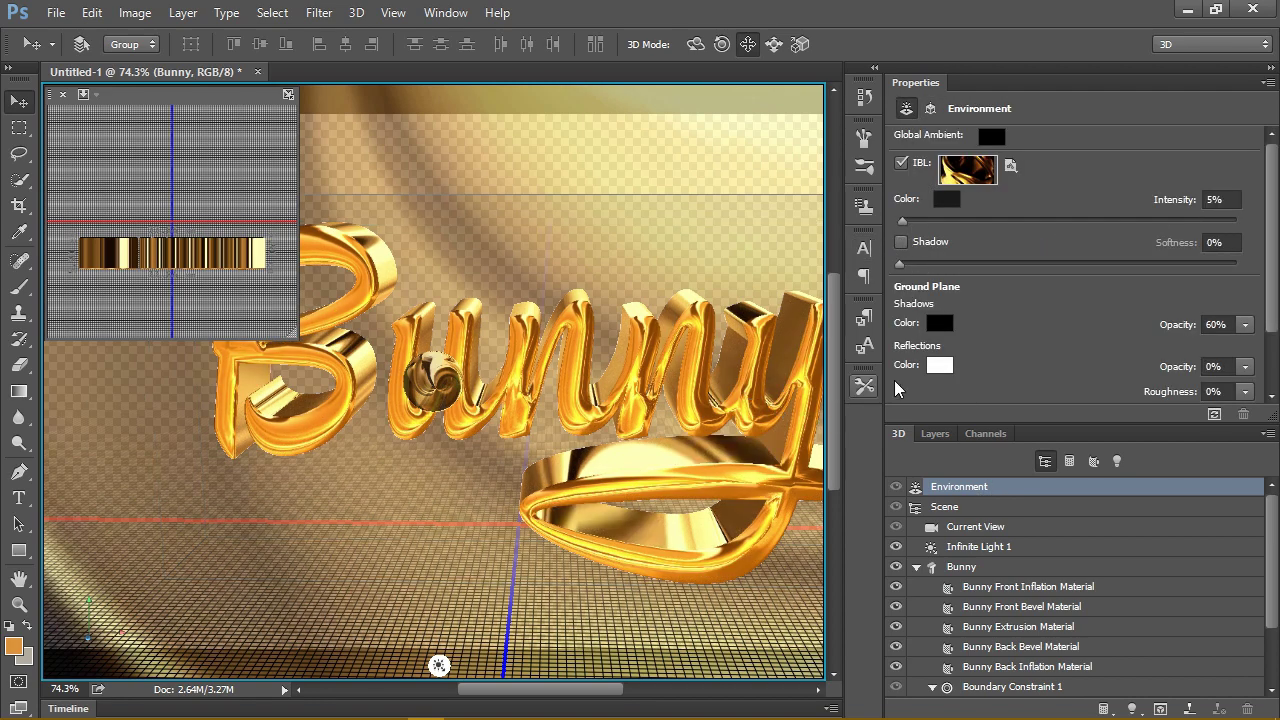
pyautogui.click(975, 546)
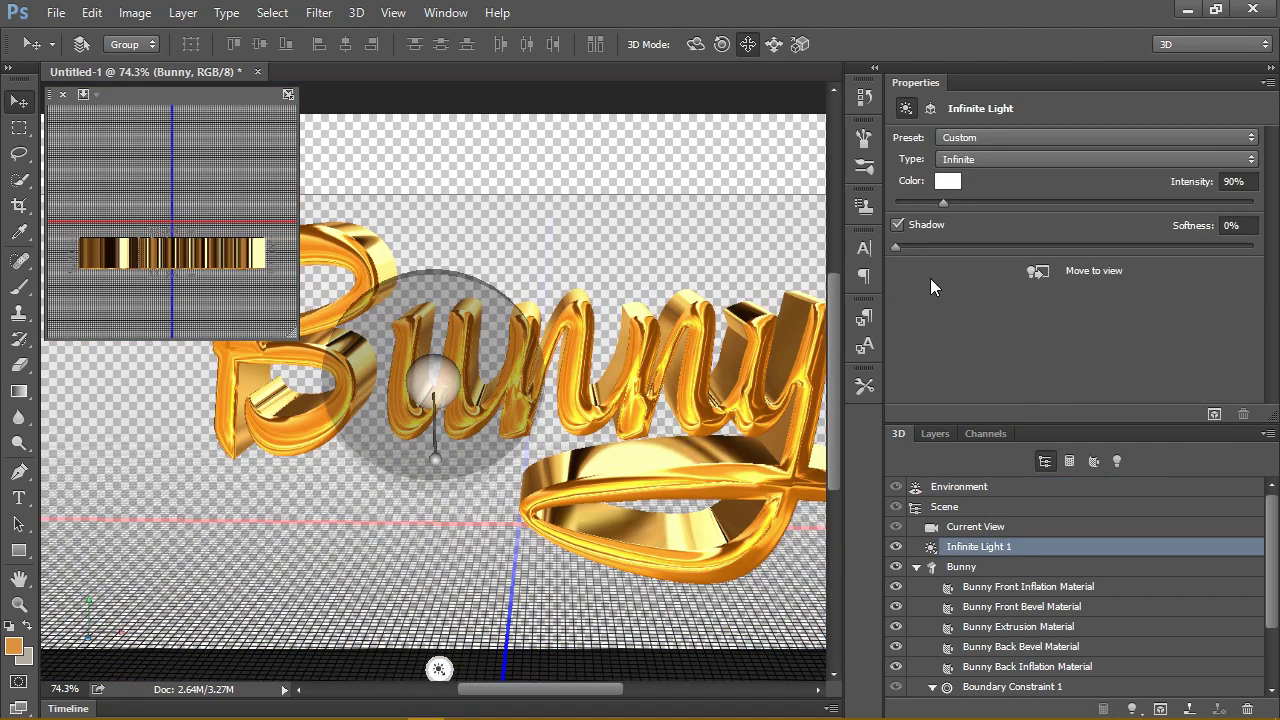
pyautogui.click(899, 225)
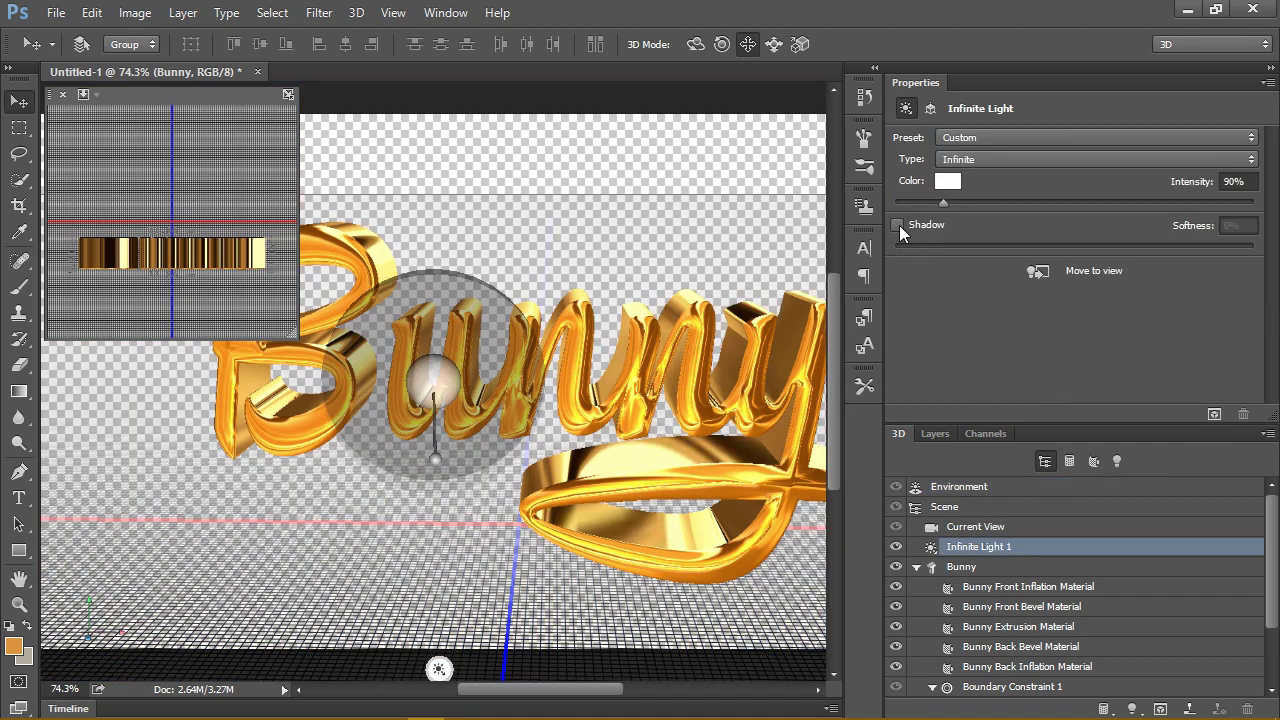
# Step: Recheck the camera, Environment and light settings, leaving the Environment shadow off, and narrow the panels
pyautogui.click(980, 533)
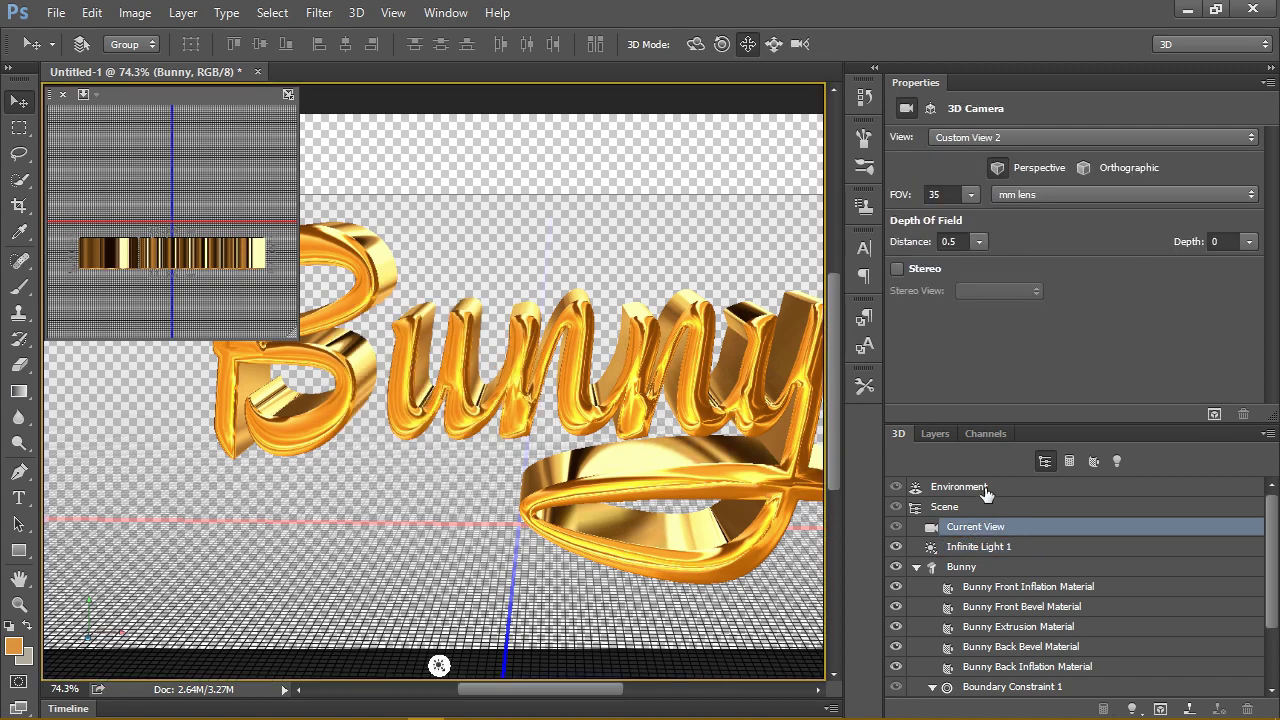
pyautogui.click(986, 492)
pyautogui.click(1022, 552)
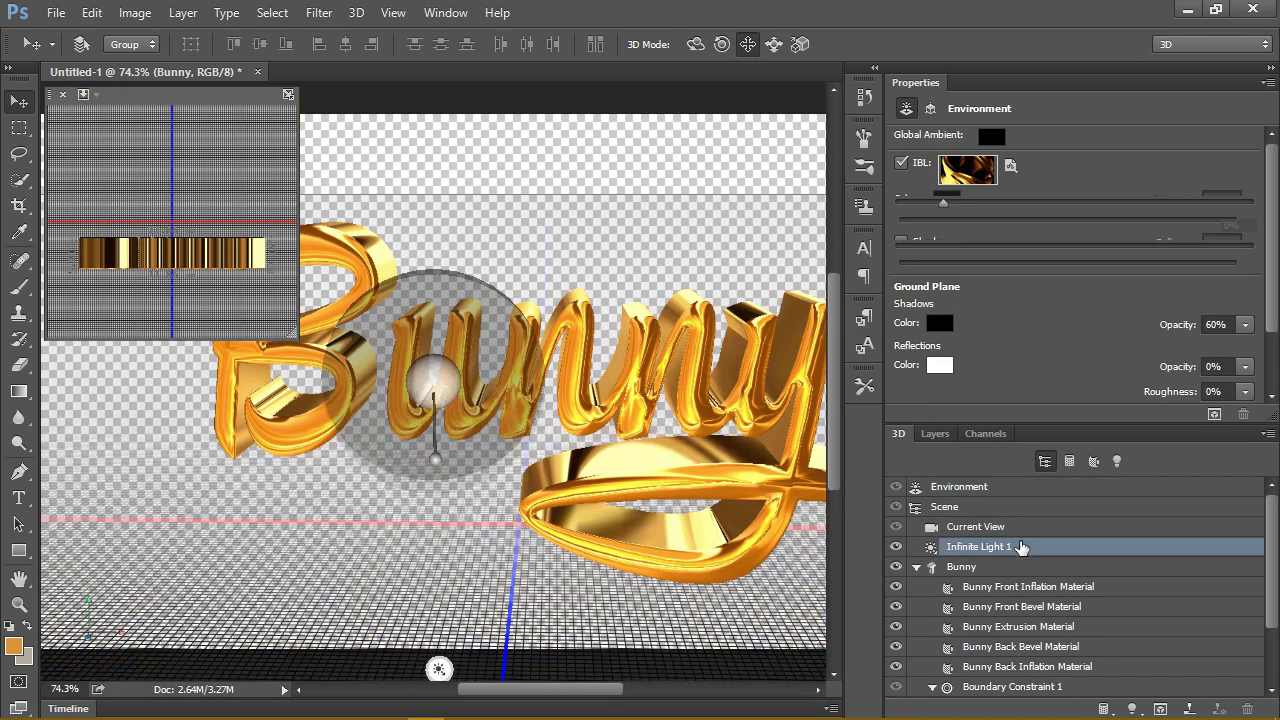
pyautogui.click(930, 488)
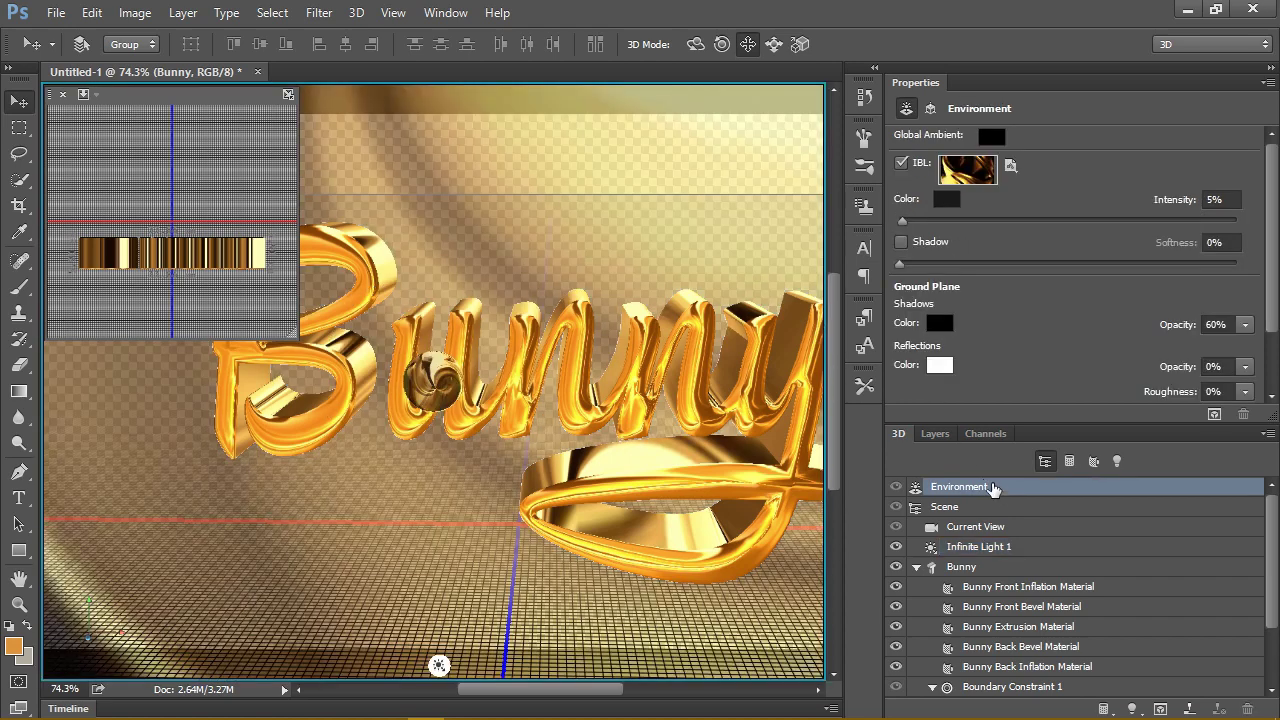
pyautogui.click(901, 243)
pyautogui.click(902, 243)
pyautogui.moveTo(973, 240); pyautogui.dragTo(1113, 240)
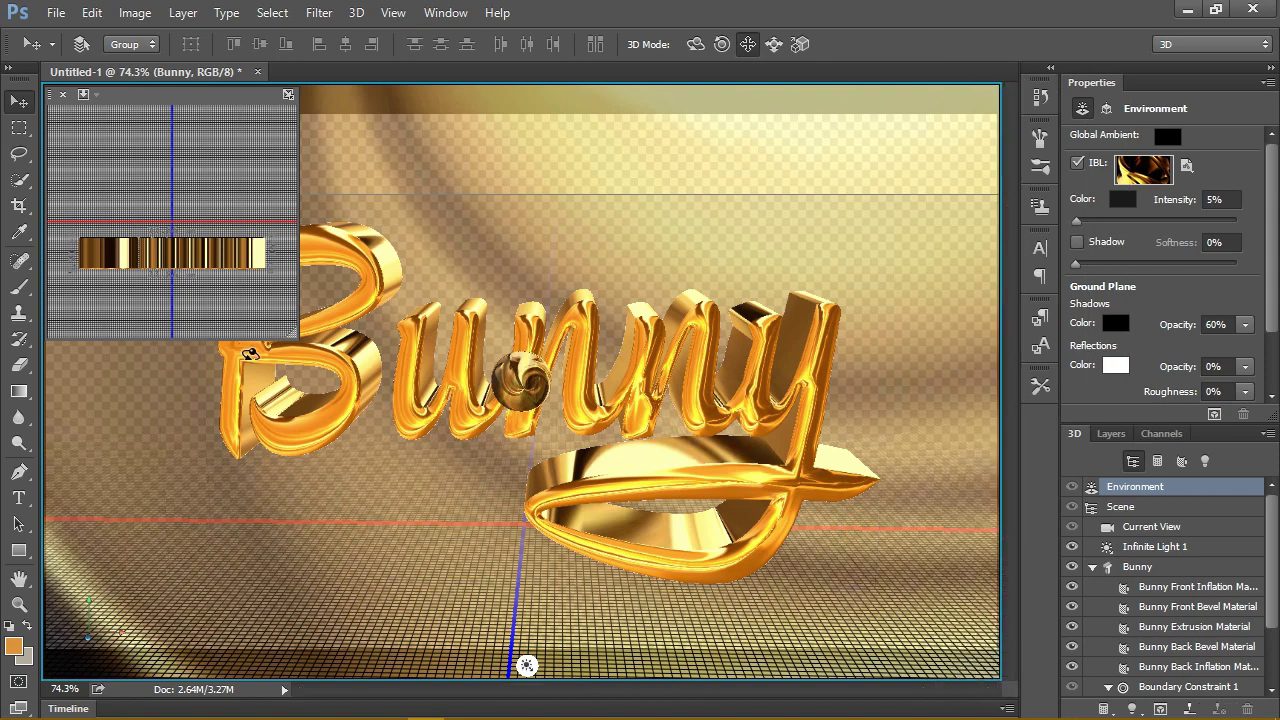
pyautogui.click(22, 600)
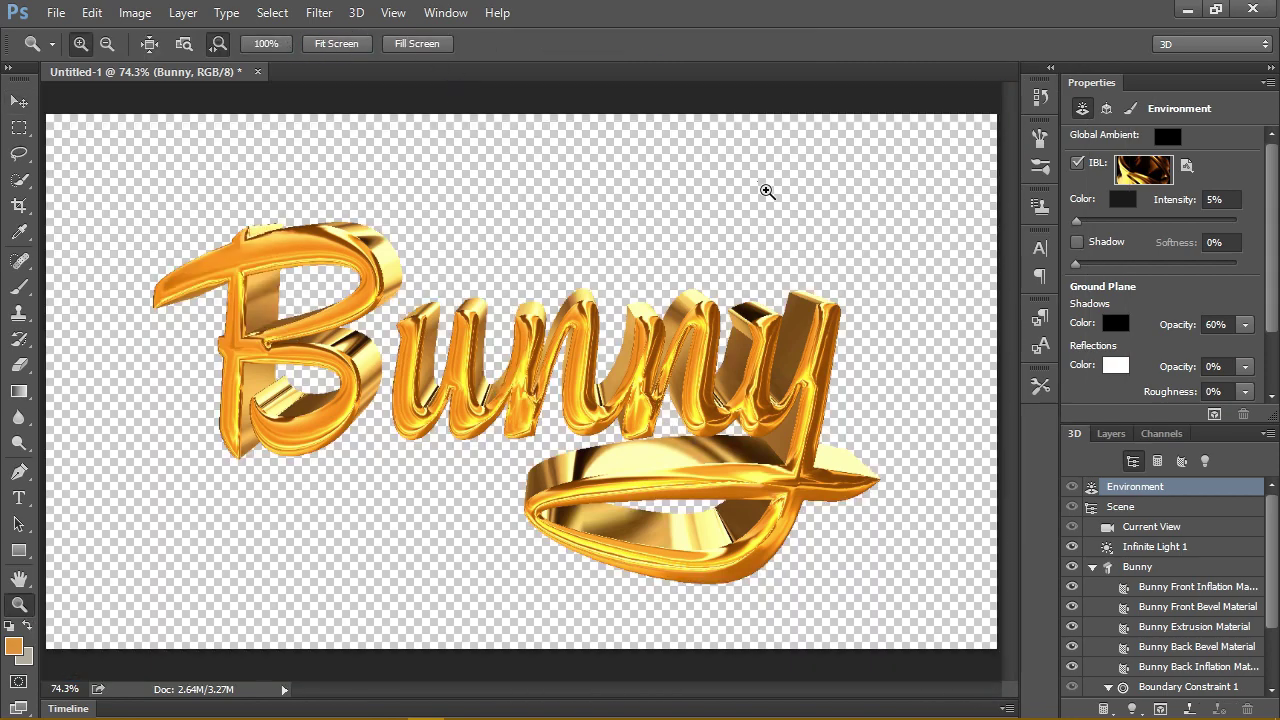
# Step: Render the shadowless gold Bunny text via 3D > Render, stopping at about 85%
pyautogui.click(356, 14)
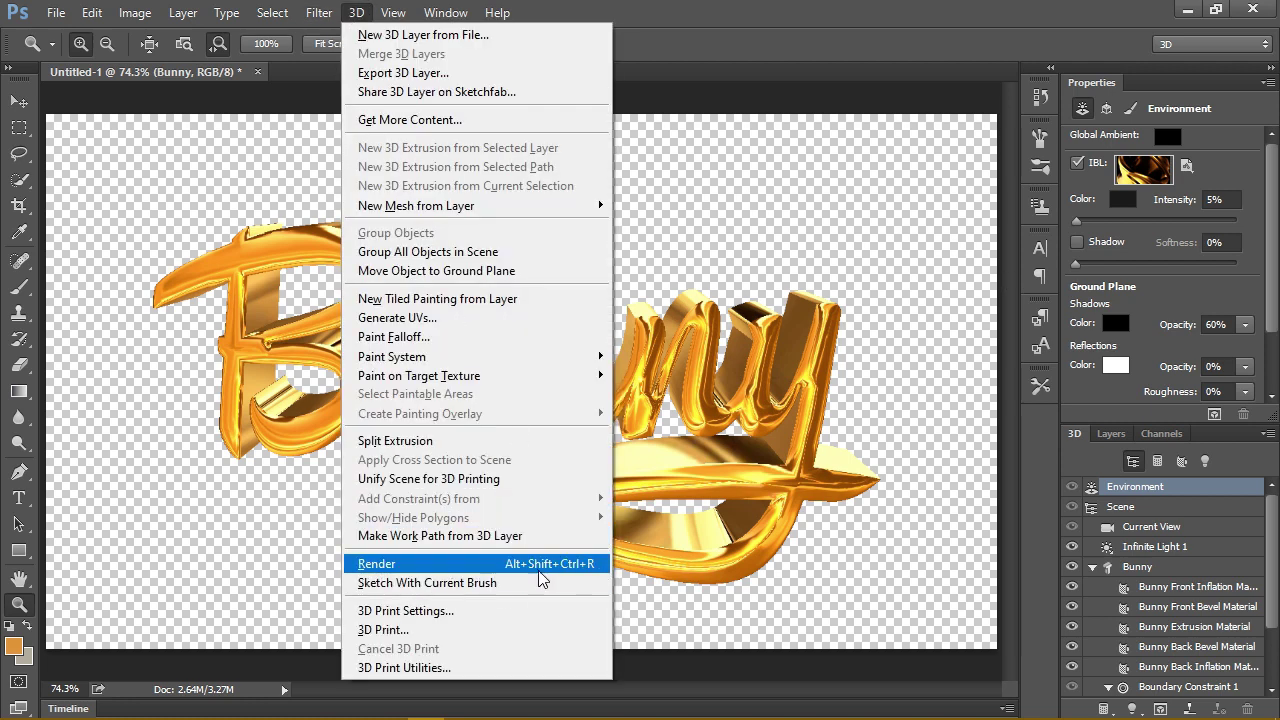
pyautogui.click(420, 564)
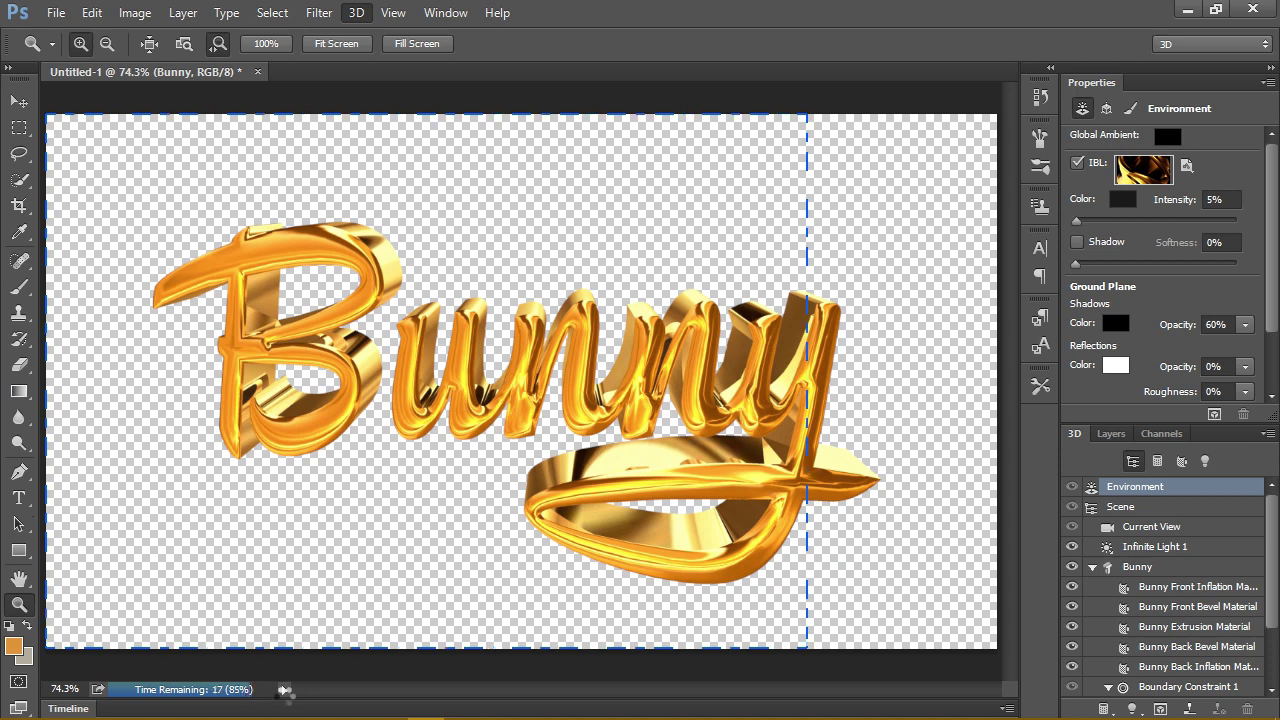
pyautogui.press('Escape')
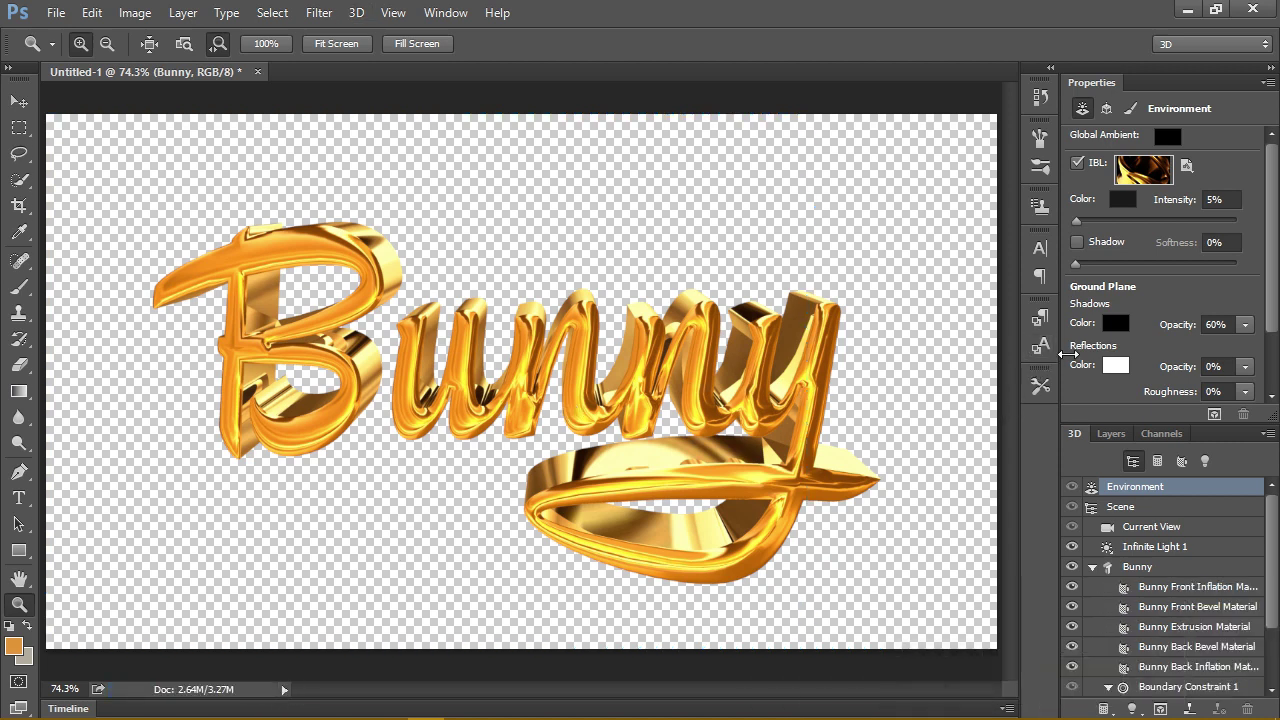
# Step: Rasterize the 3D Bunny layer into plain pixels with Layer > Rasterize > 3D
pyautogui.moveTo(1068, 354); pyautogui.dragTo(886, 354)
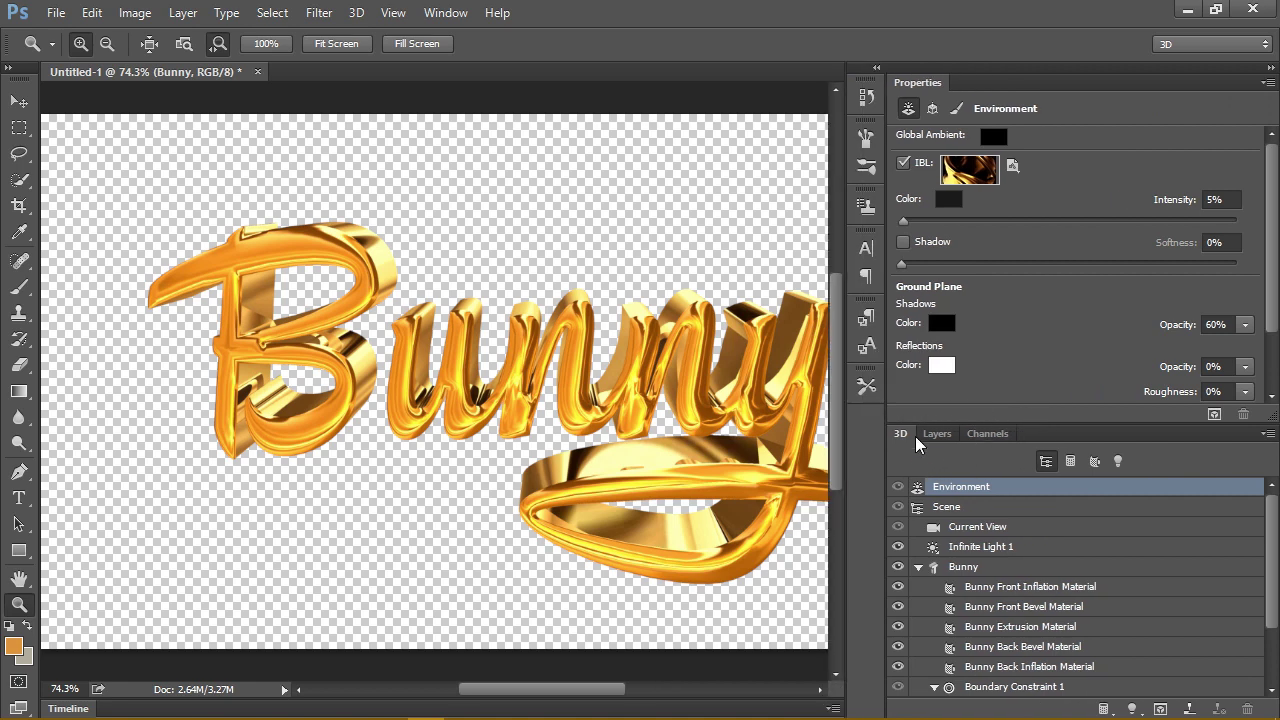
pyautogui.click(936, 434)
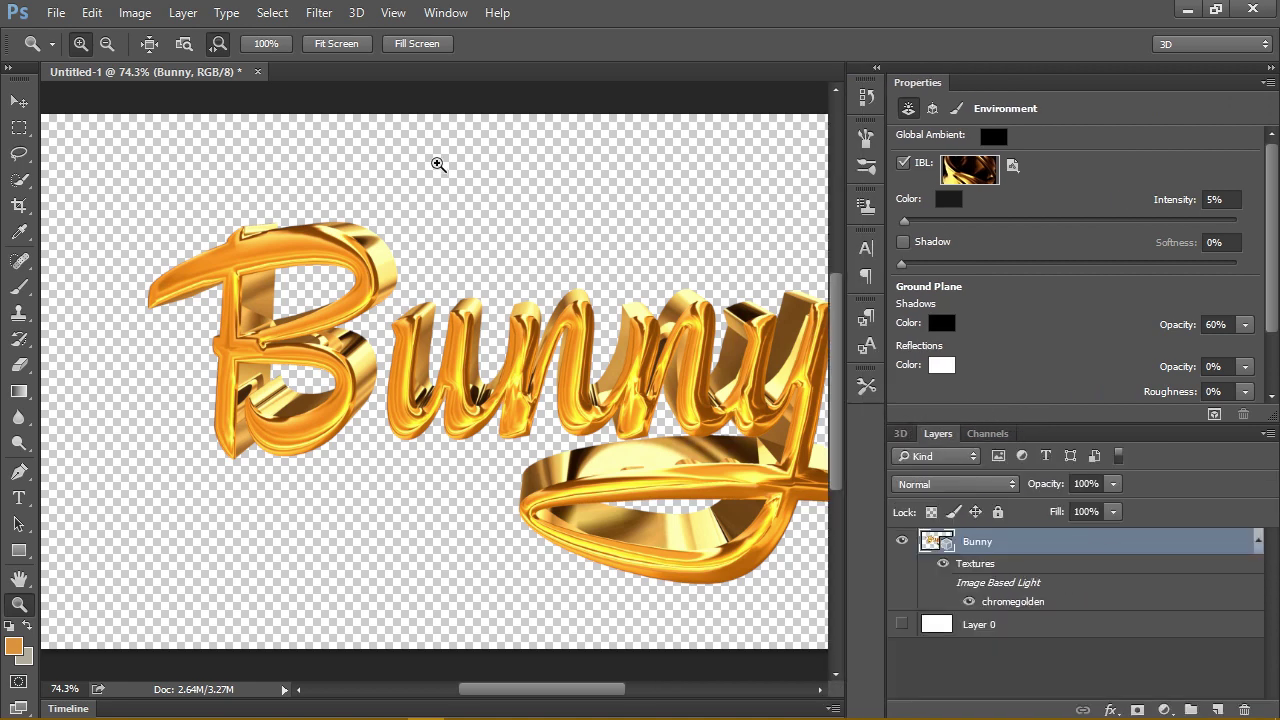
pyautogui.click(183, 12)
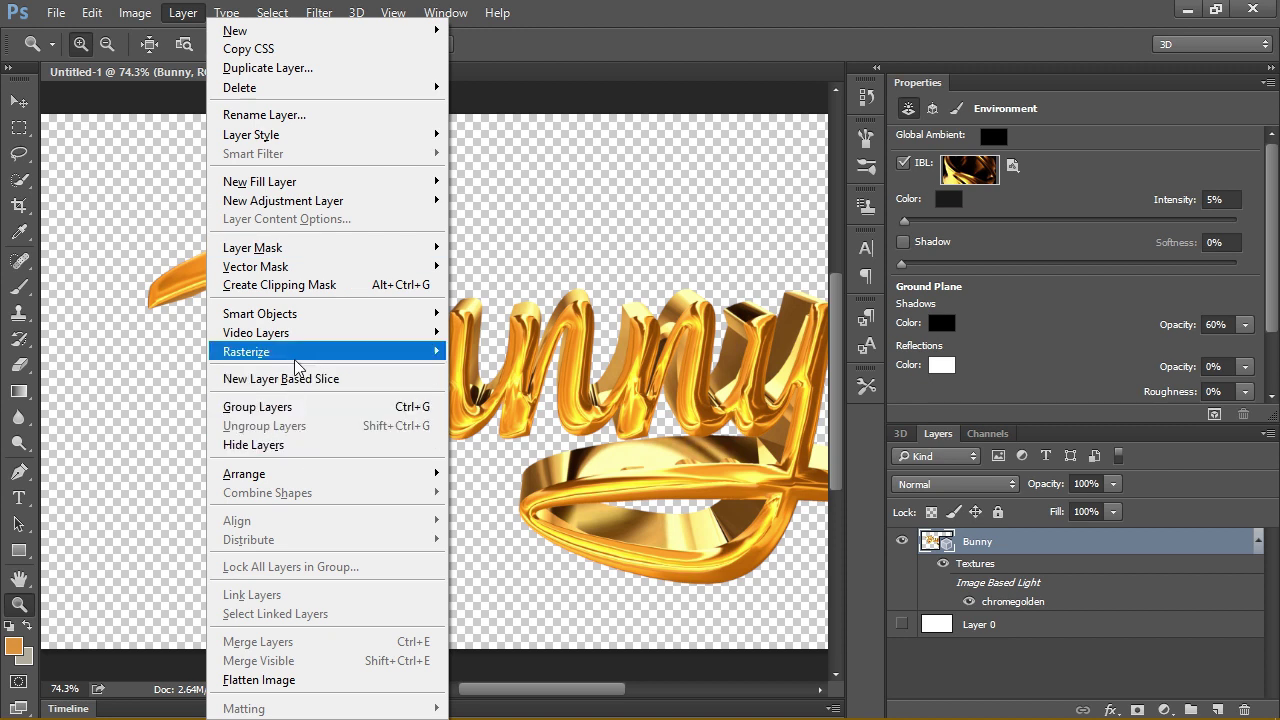
pyautogui.moveTo(246, 352)
pyautogui.click(490, 465)
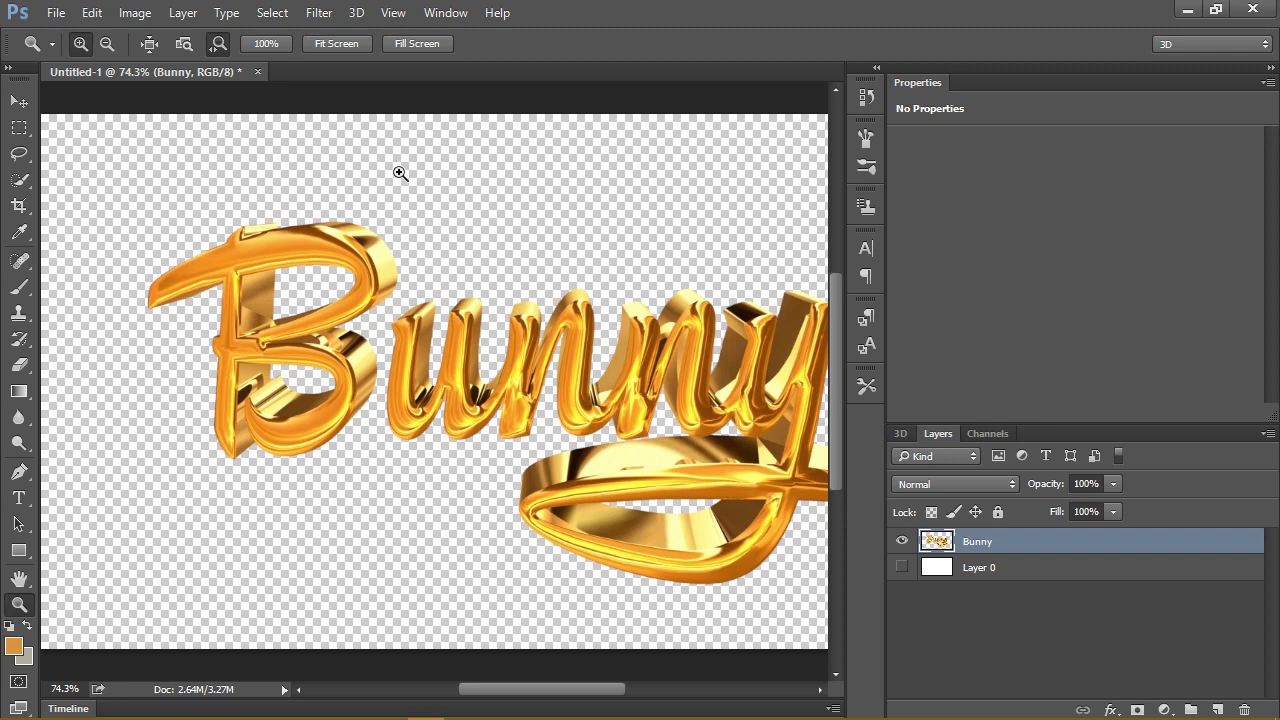
# Step: View the image at 100%, fit it to the screen, and make white Layer 0 visible
pyautogui.click(281, 42)
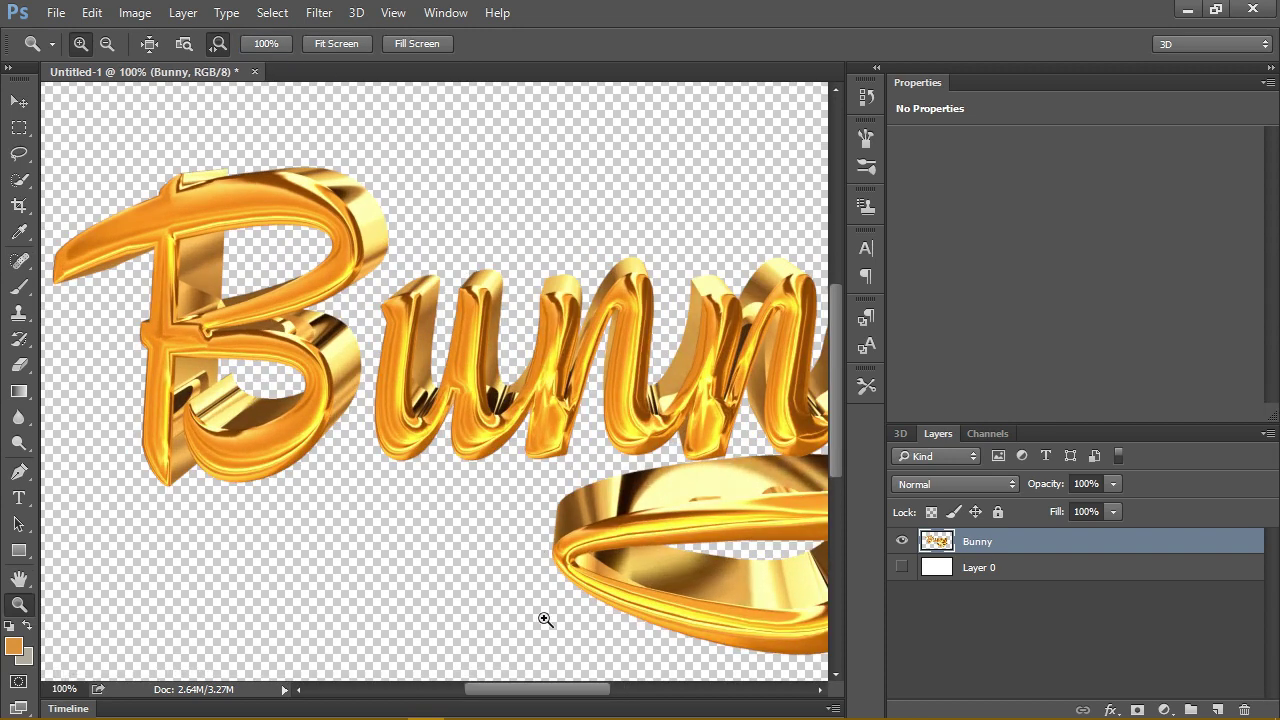
pyautogui.moveTo(530, 690)
pyautogui.mouseDown()
pyautogui.moveTo(565, 697)
pyautogui.moveTo(543, 688)
pyautogui.mouseUp()
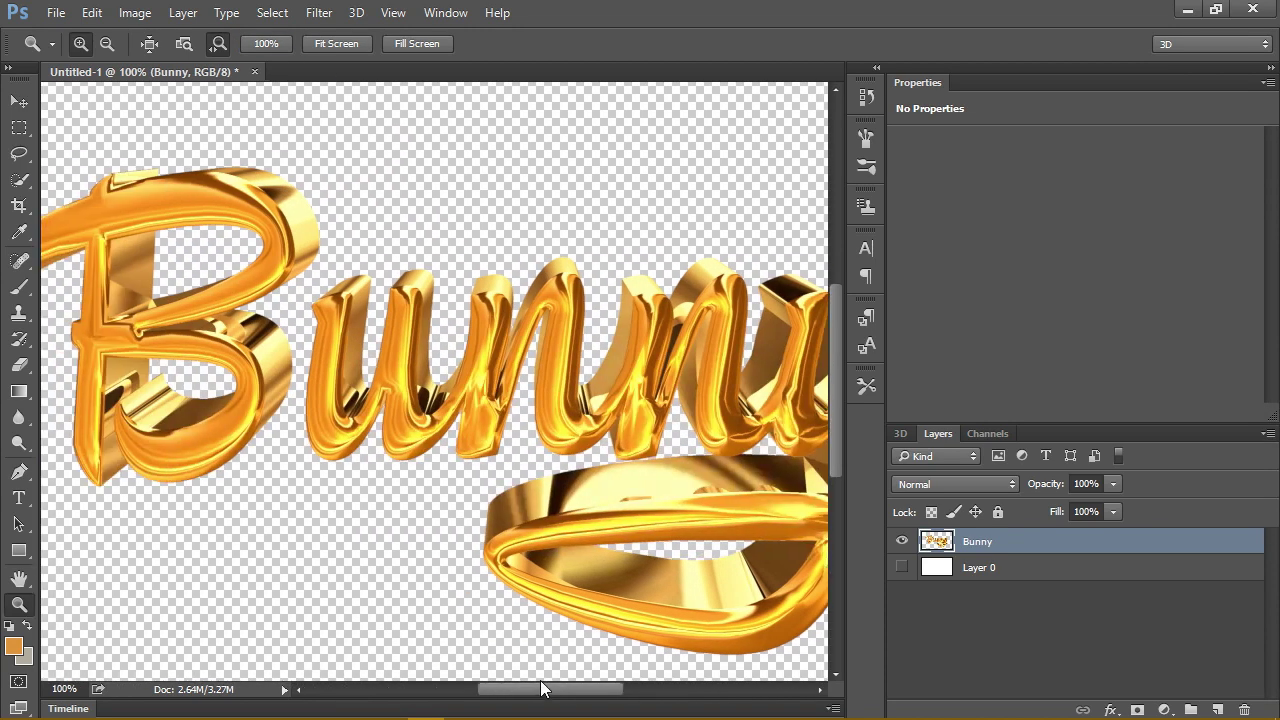
pyautogui.click(353, 38)
pyautogui.click(903, 569)
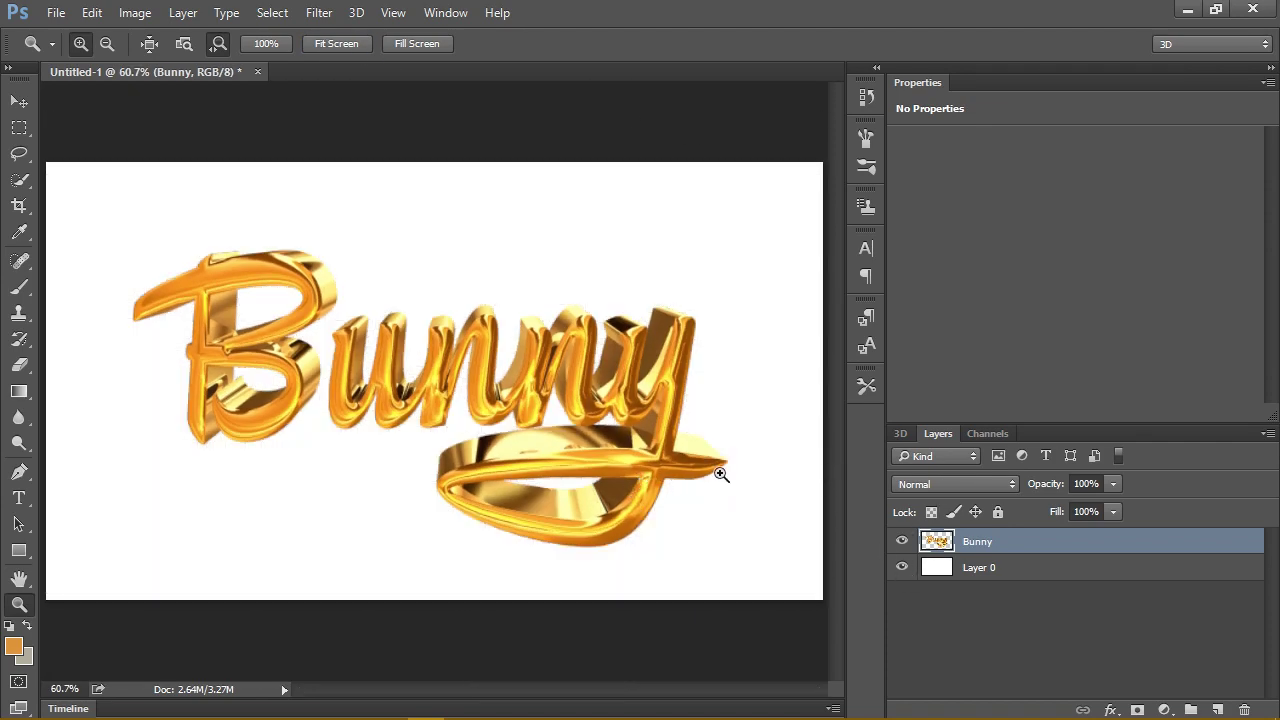
# Step: Add a new Layer 1 above Layer 0 and set the foreground colour to black
pyautogui.click(1050, 574)
pyautogui.click(1217, 709)
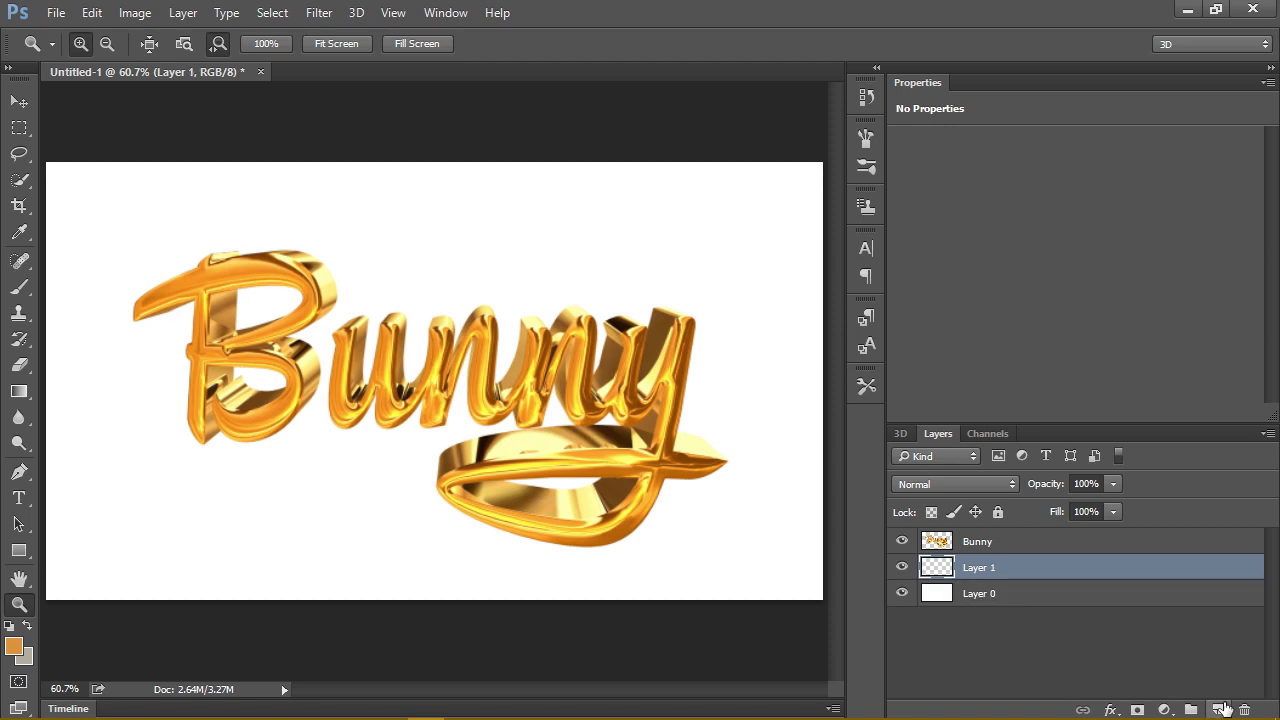
pyautogui.click(20, 650)
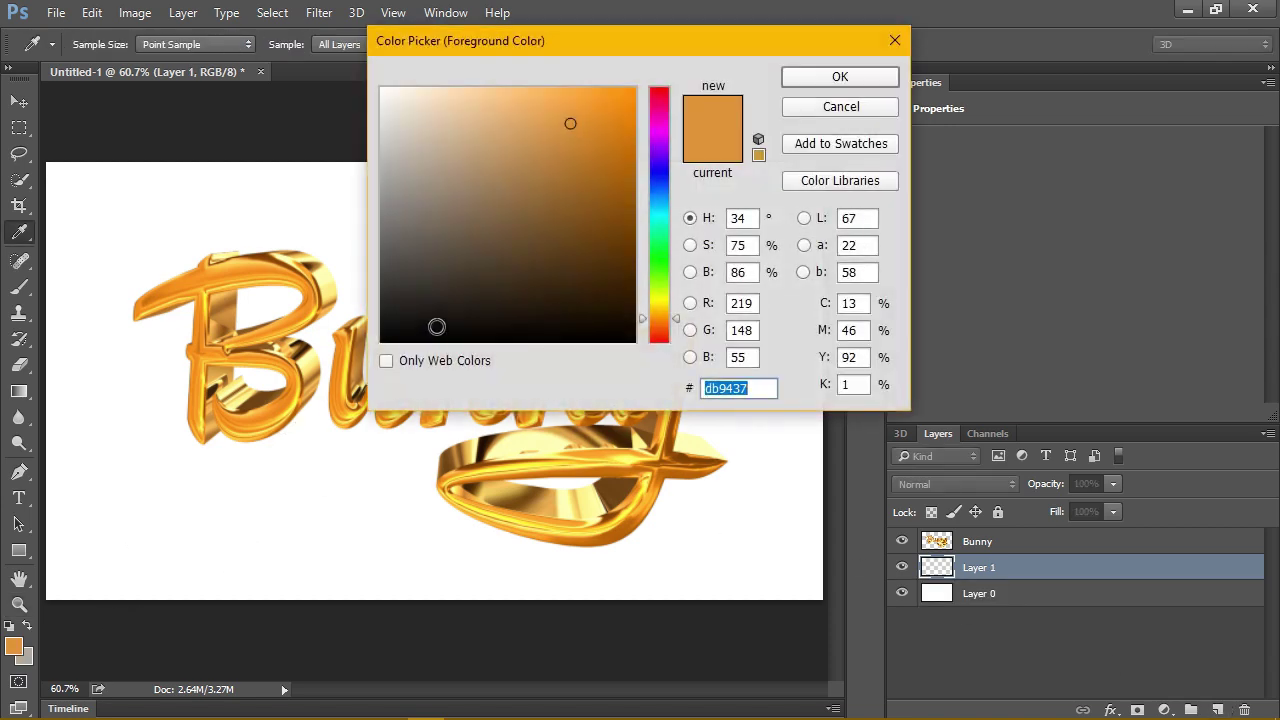
pyautogui.click(381, 341)
pyautogui.click(805, 84)
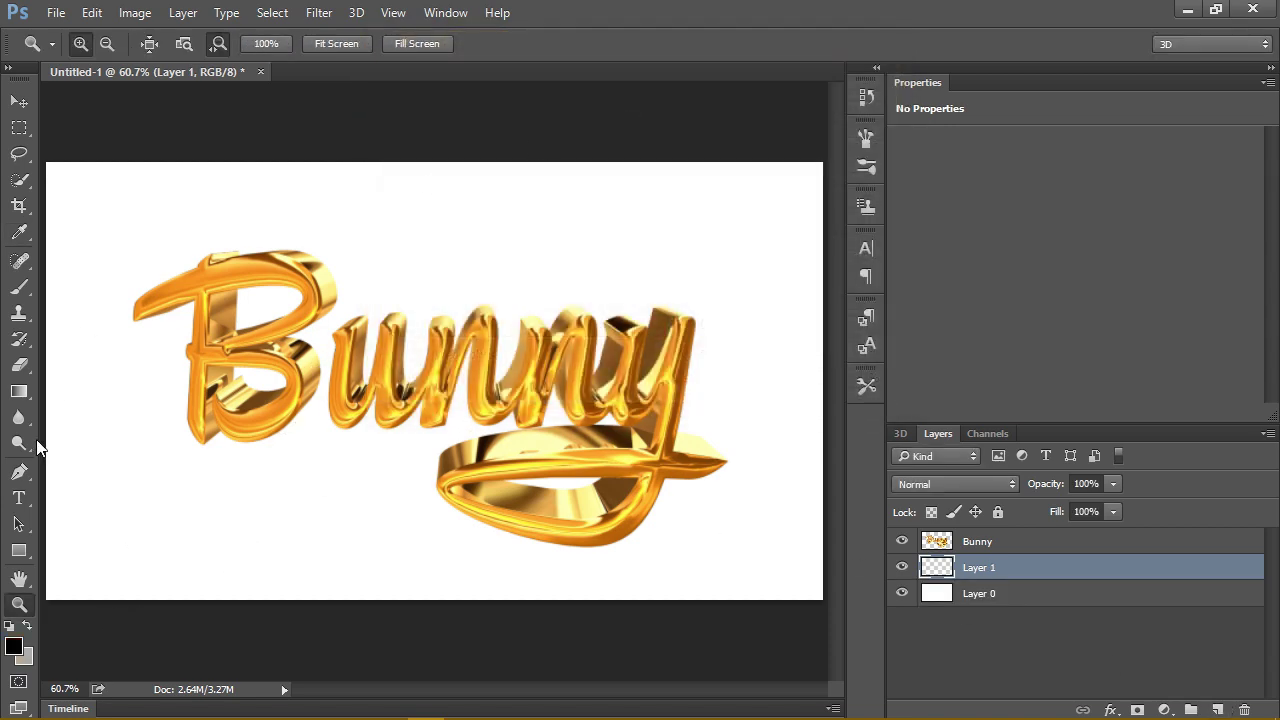
# Step: Fill Layer 1 with solid black using the Paint Bucket
pyautogui.click(22, 392)
pyautogui.click(62, 407)
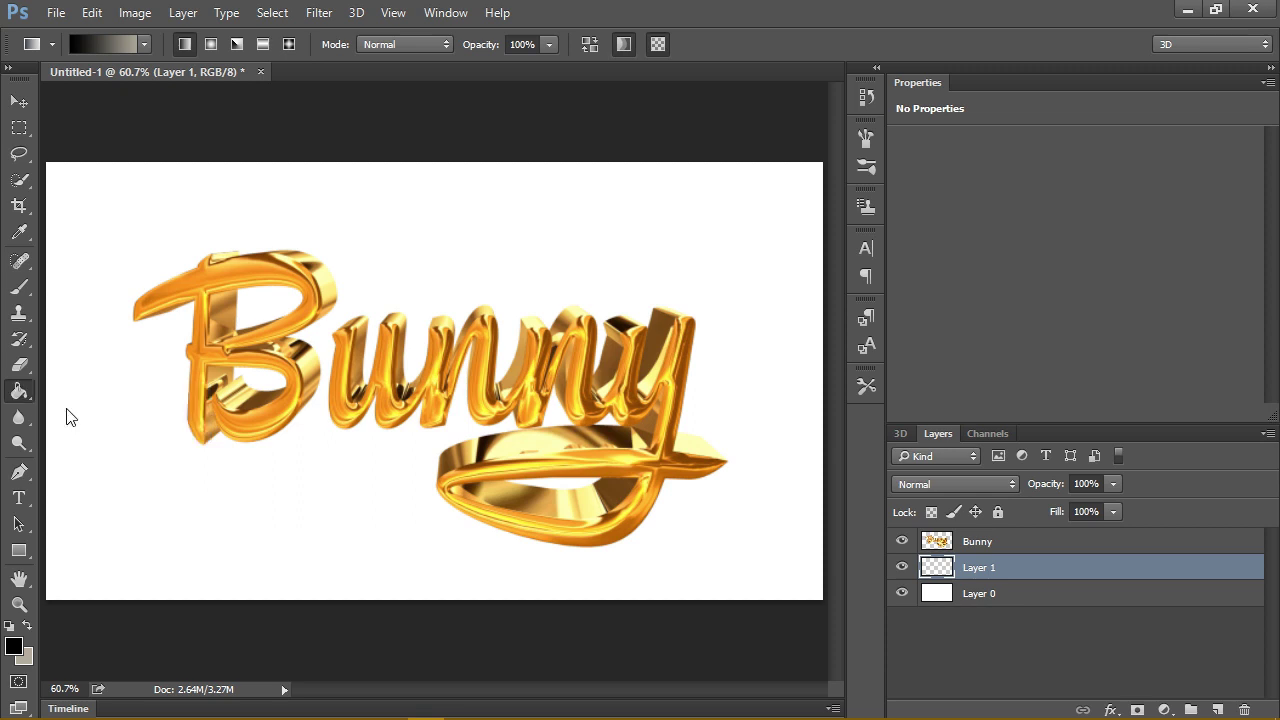
pyautogui.click(520, 226)
# Step: Zoom to 100% and hide all panels for a clean view of the gold text on black
pyautogui.click(19, 604)
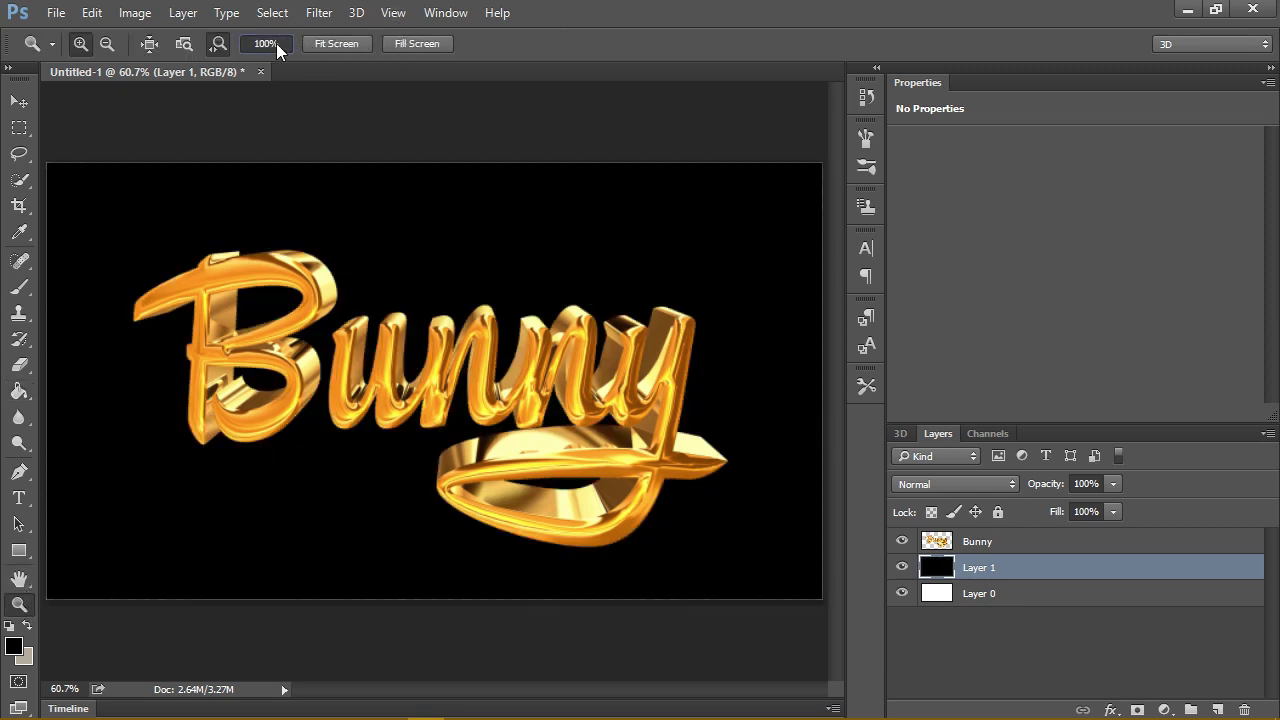
pyautogui.click(276, 43)
pyautogui.click(1270, 67)
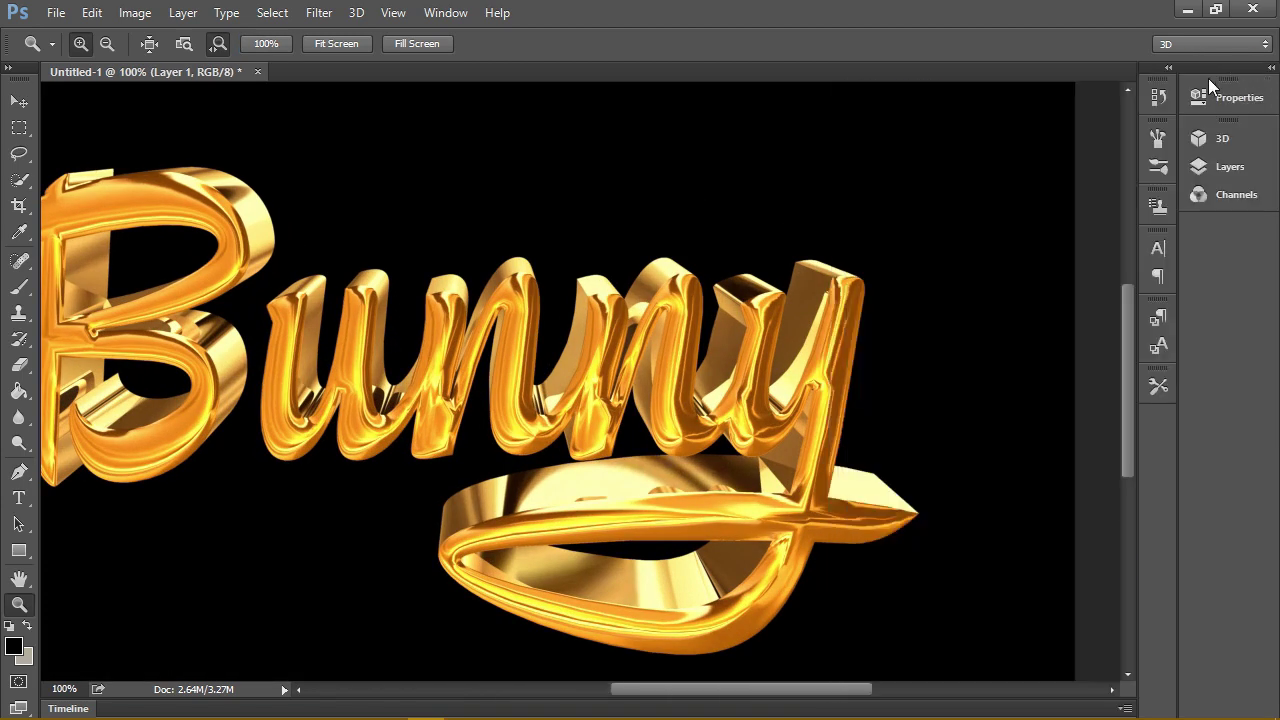
pyautogui.press('Tab')
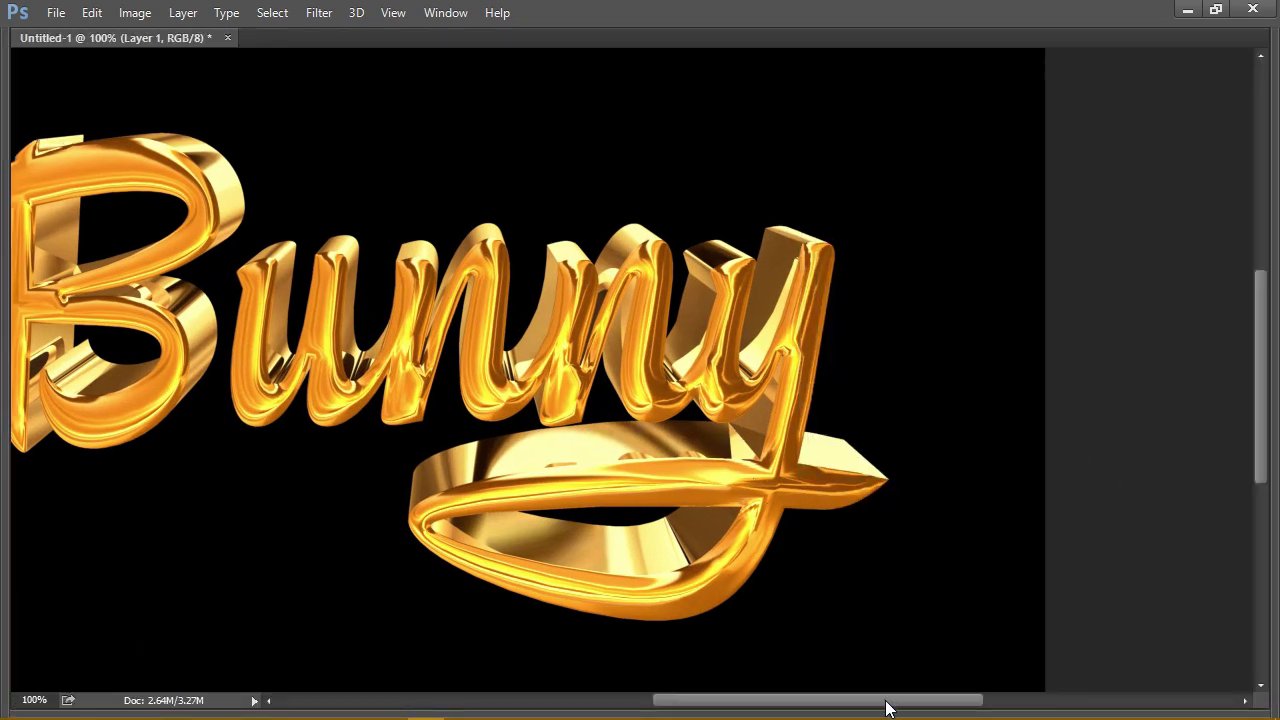
pyautogui.moveTo(886, 703); pyautogui.dragTo(842, 708)
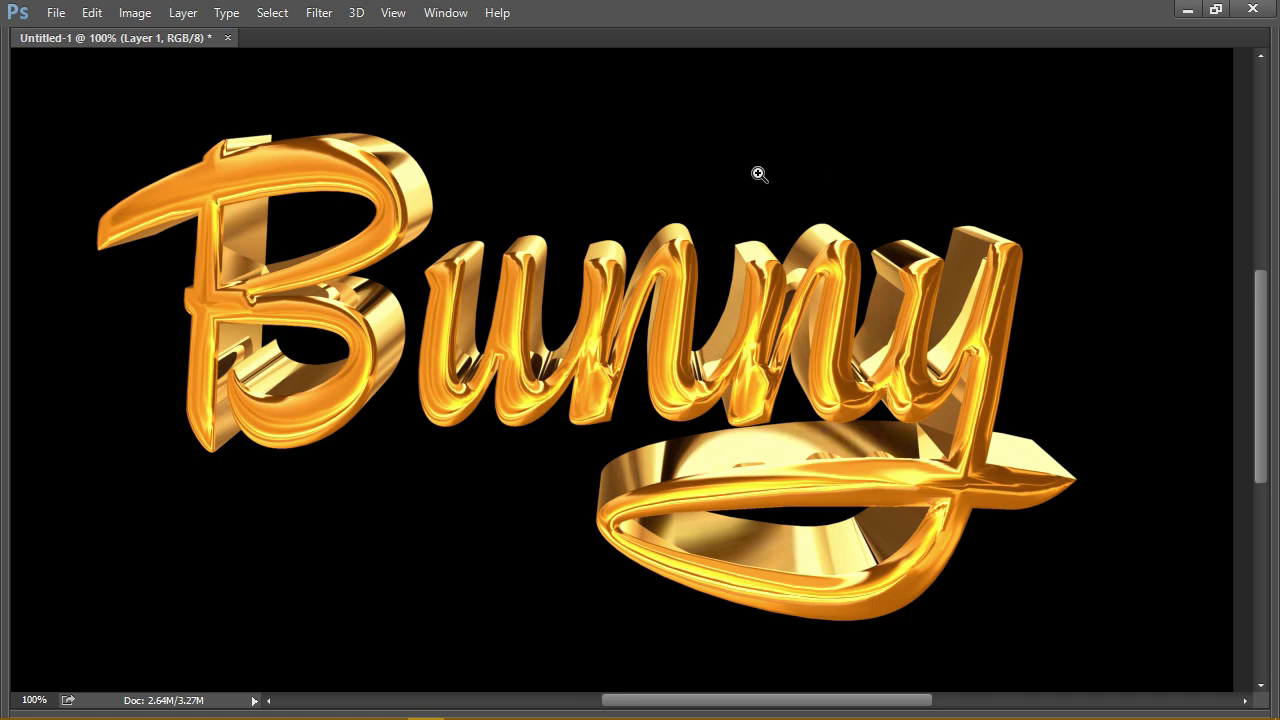